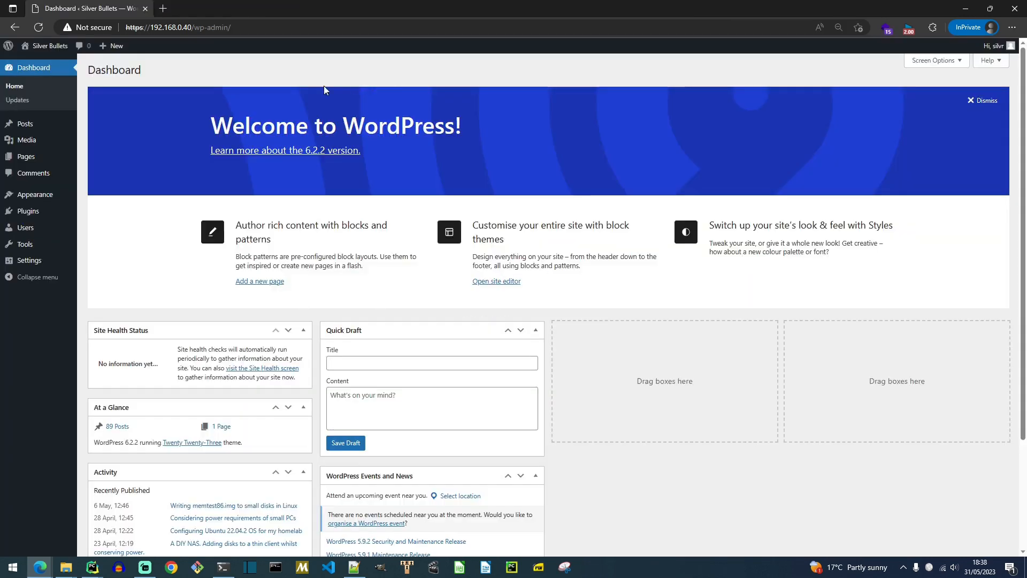
Step: Open the Silver Bullets site's front page in a new tab and look over its post listing
mouse_move(45, 127)
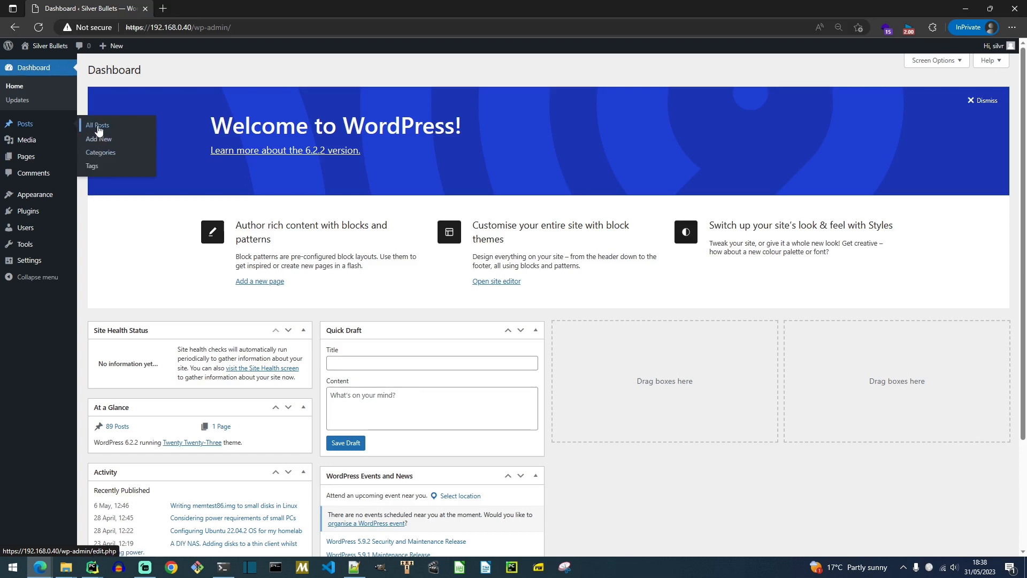
middle_click(38, 55)
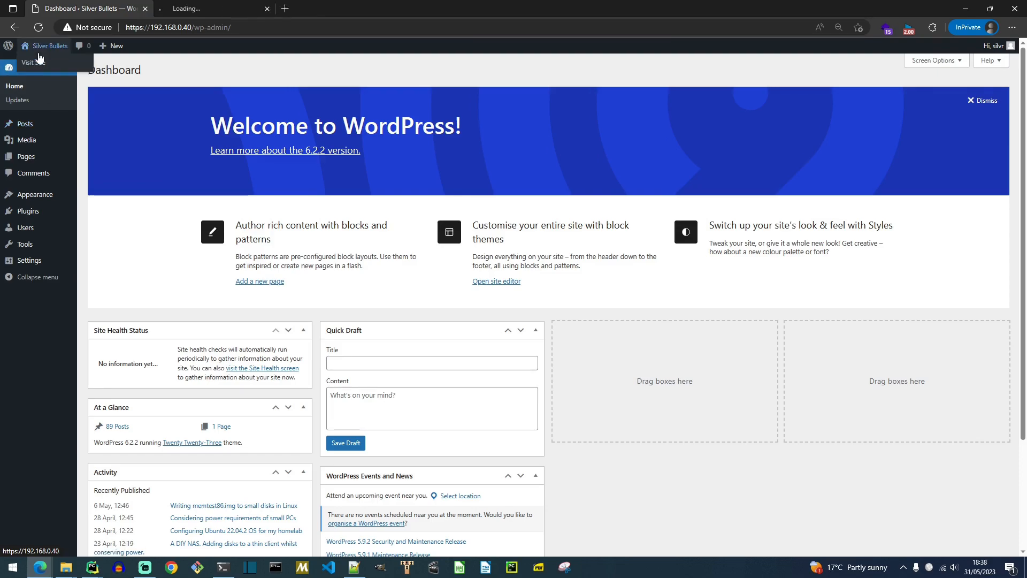
key(ctrl+Tab)
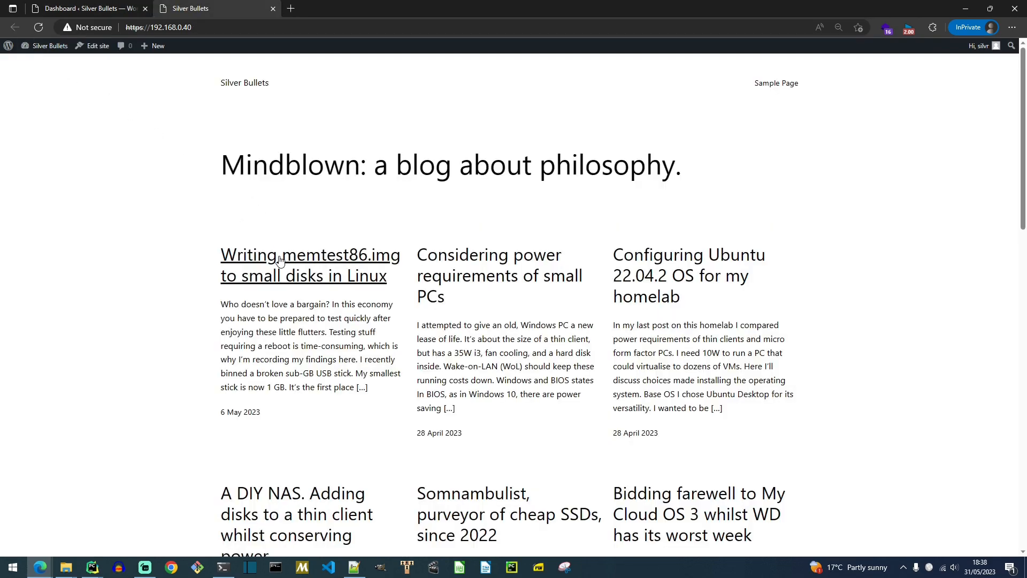
scroll(279, 260, down, 9)
scroll(279, 260, up, 9)
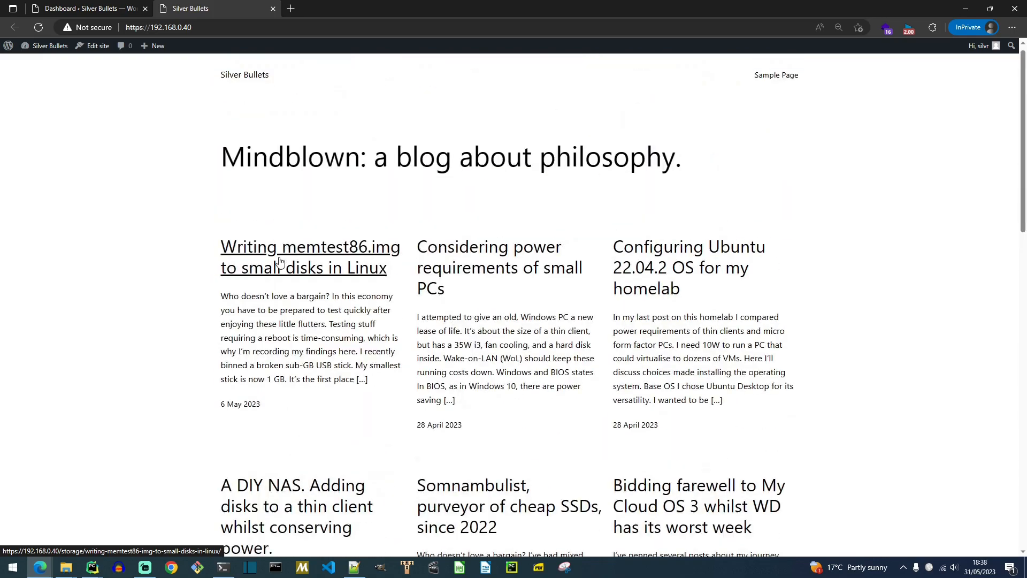
Step: Open the post "Writing memtest86.img to small disks in Linux" and examine its layout through to the Summary script section
click(281, 260)
scroll(283, 259, down, 20)
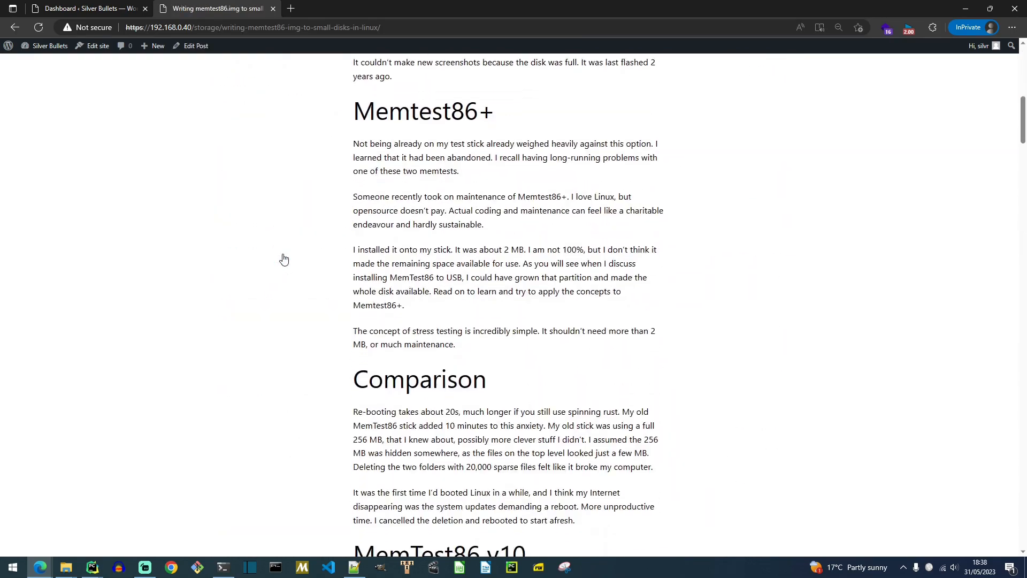
scroll(283, 260, down, 20)
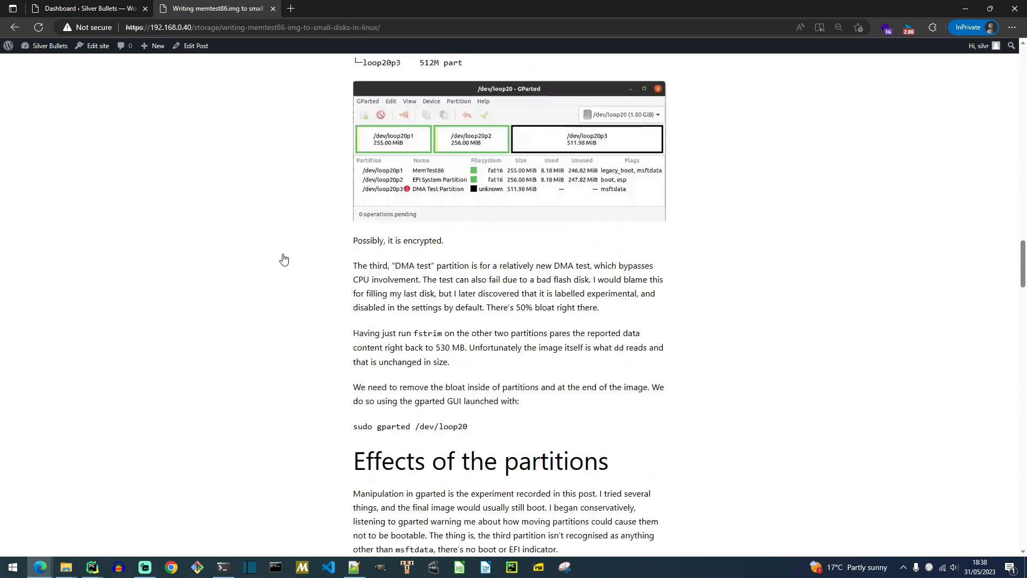
scroll(284, 259, down, 20)
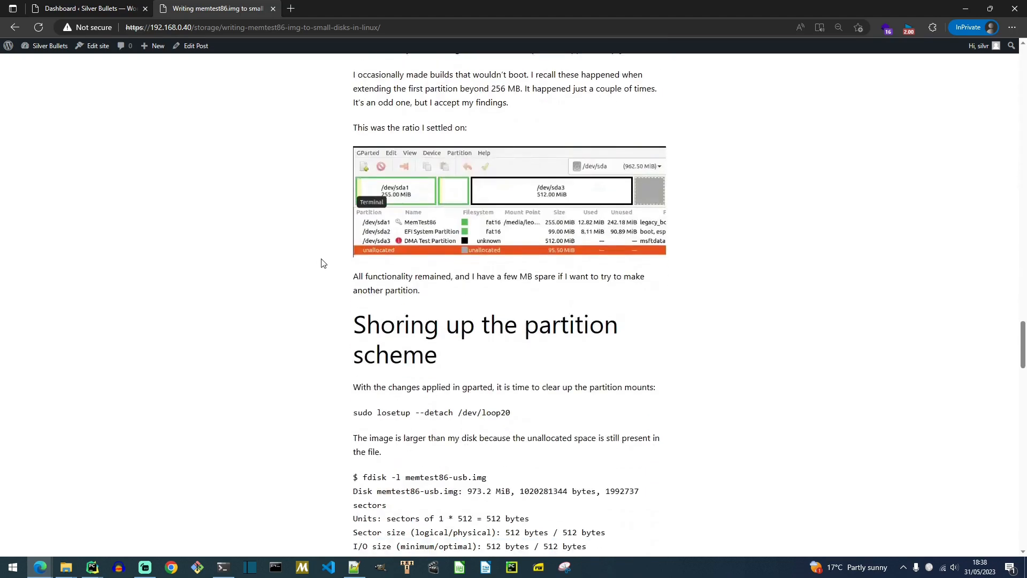
scroll(337, 269, down, 15)
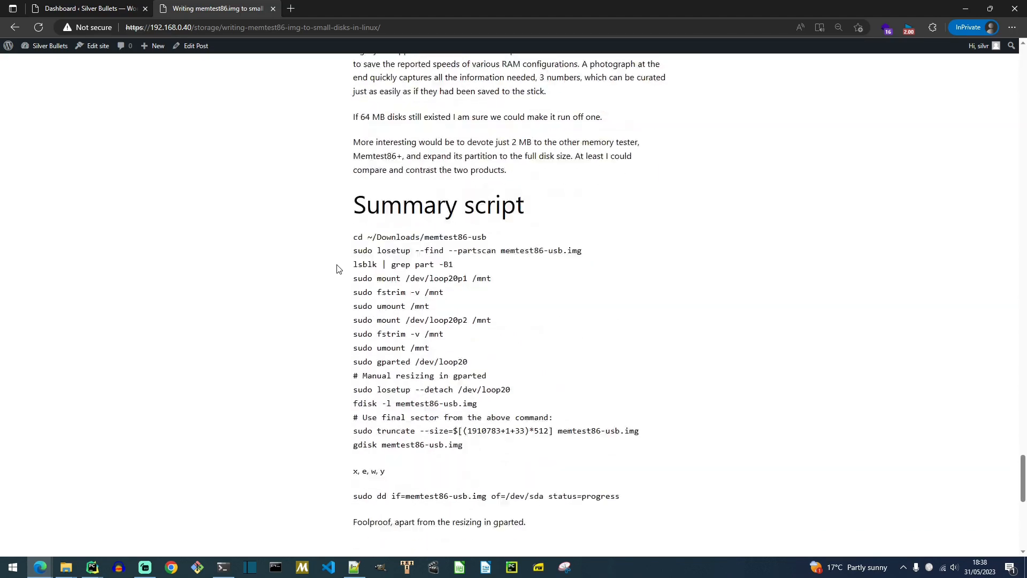
scroll(337, 268, up, 5)
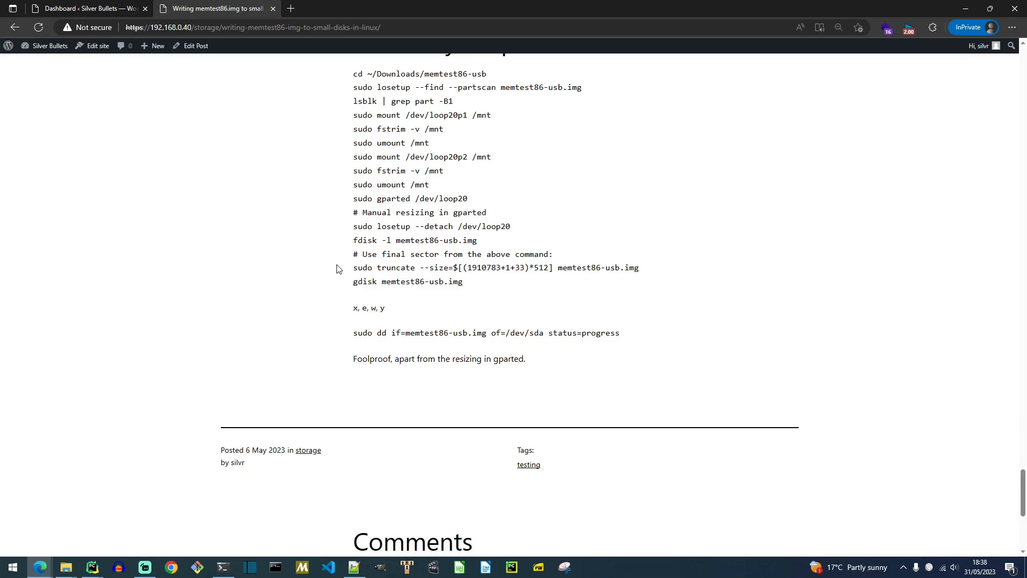
scroll(337, 269, up, 20)
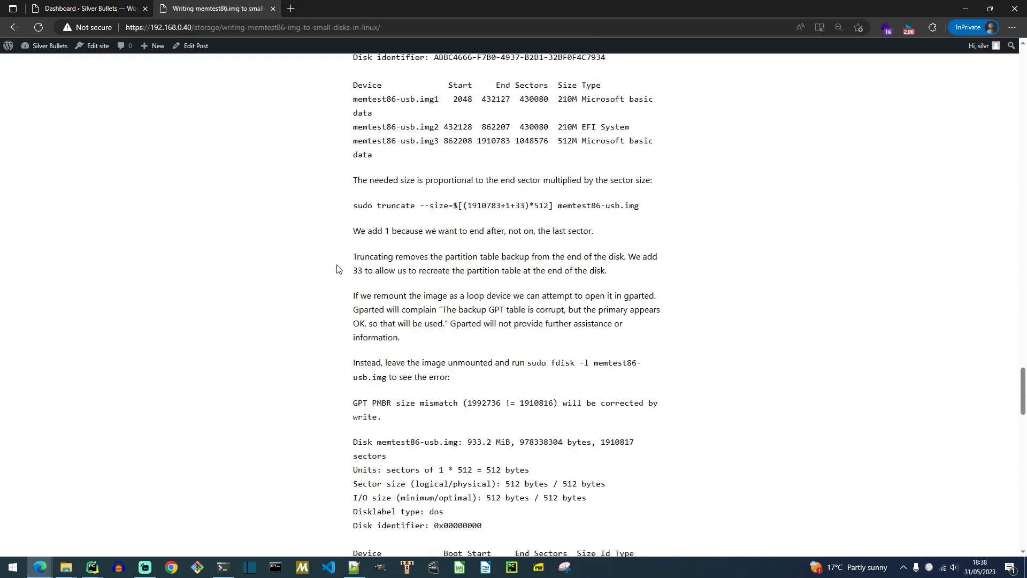
scroll(1026, 243, up, 20)
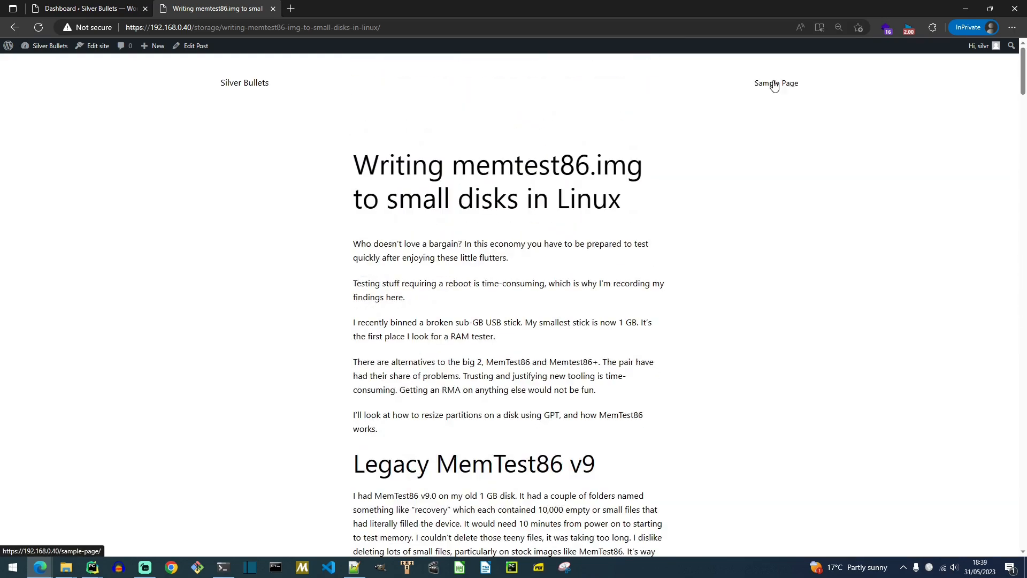
Step: View the Sample Page on the site, and return to the admin dashboard
click(774, 84)
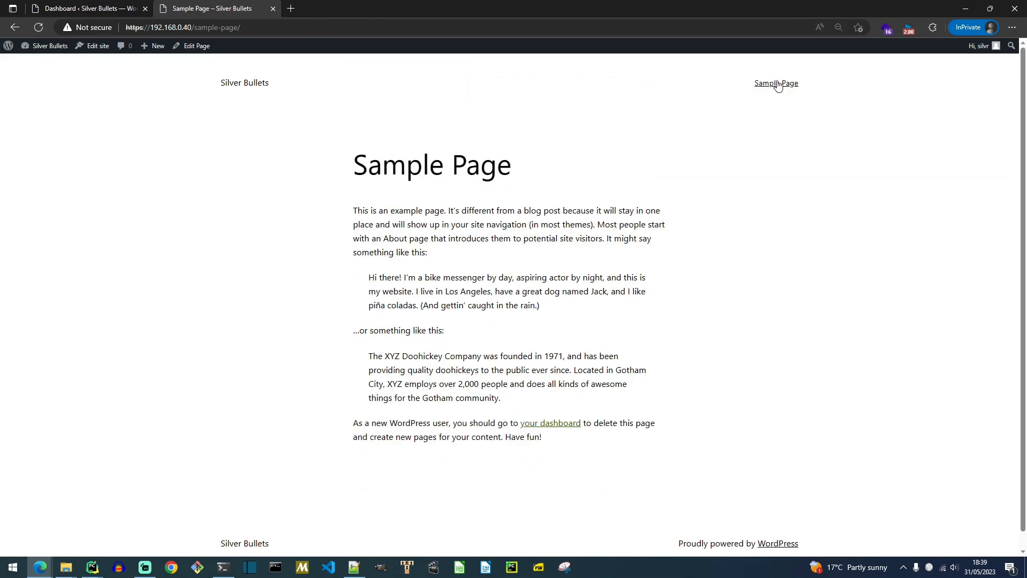
key(alt+Left)
key(ctrl+Tab)
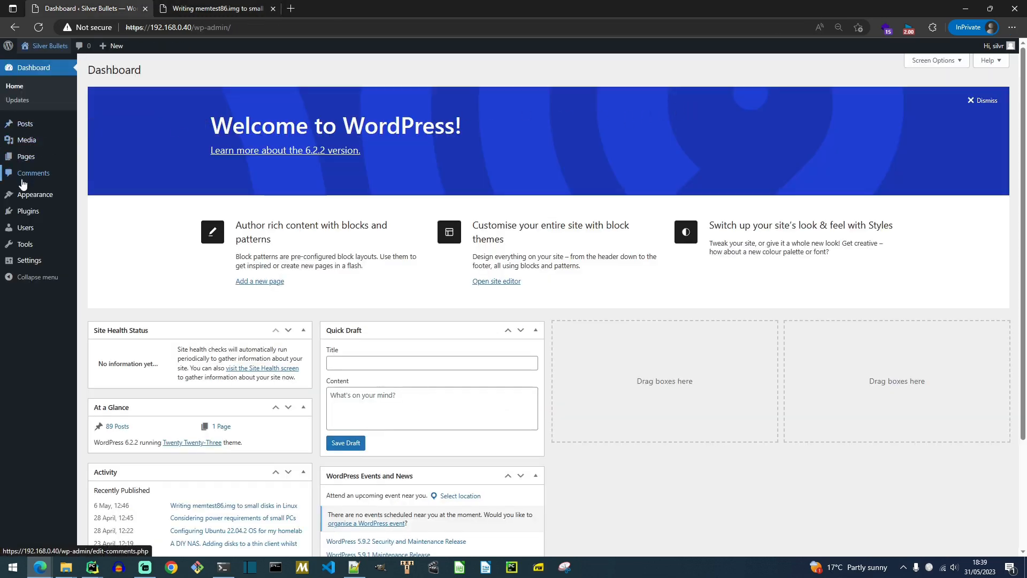
Step: Open the site editor from the dashboard and look over the home template preview
mouse_move(27, 198)
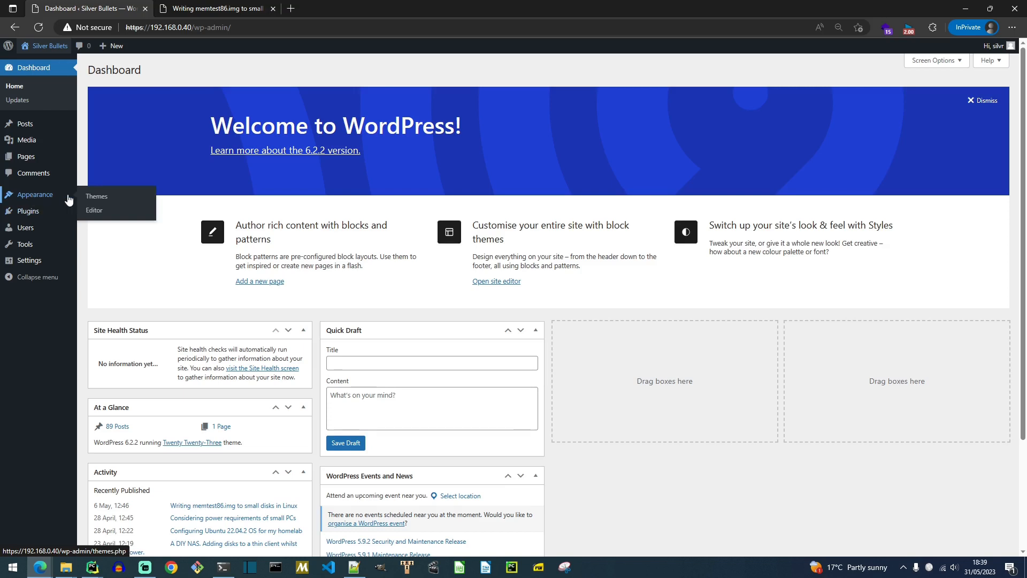
click(94, 211)
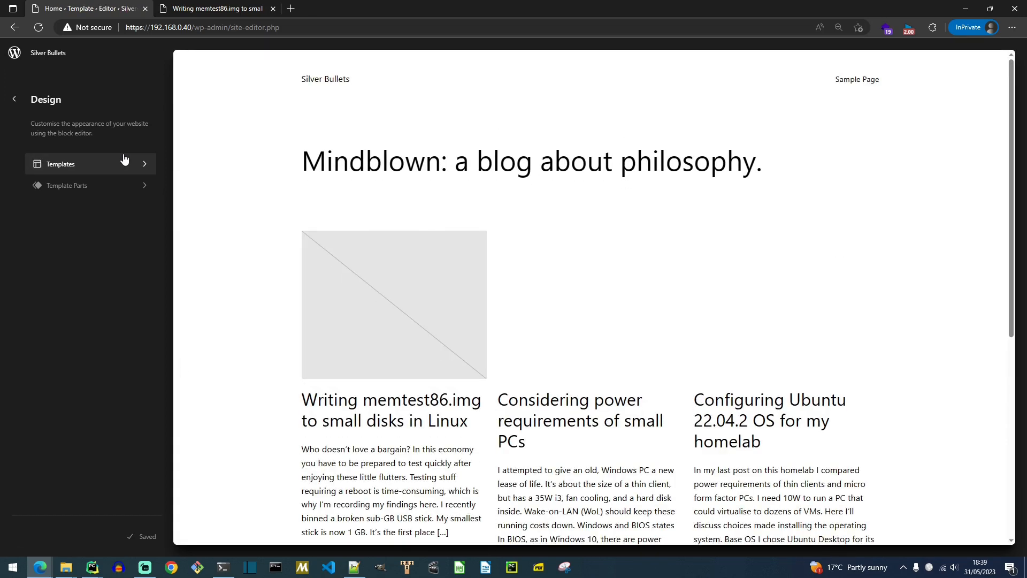
scroll(284, 276, down, 7)
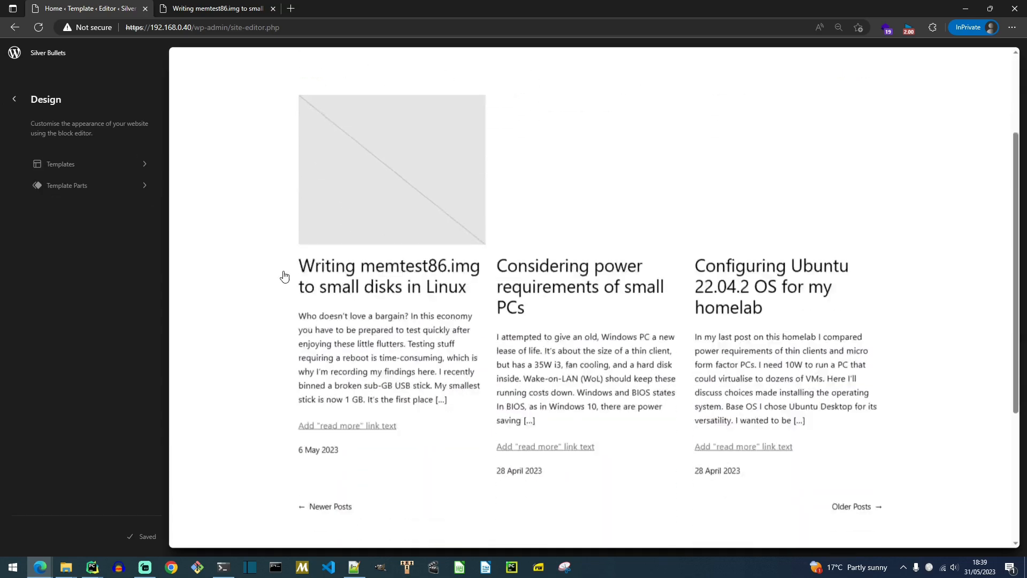
Step: Leave the site editor and activate the Astra theme among the installed themes
click(14, 99)
click(90, 199)
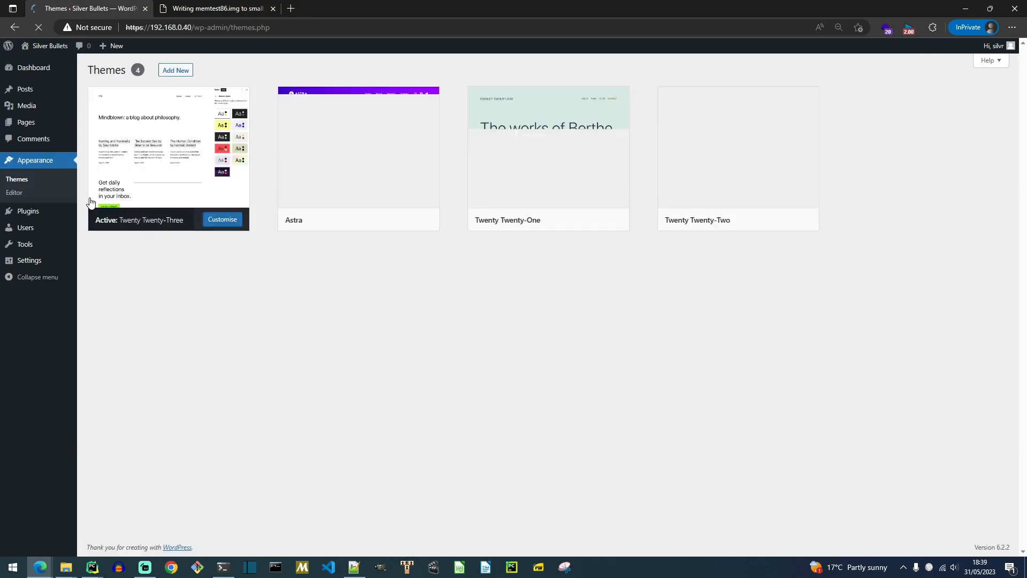
click(359, 221)
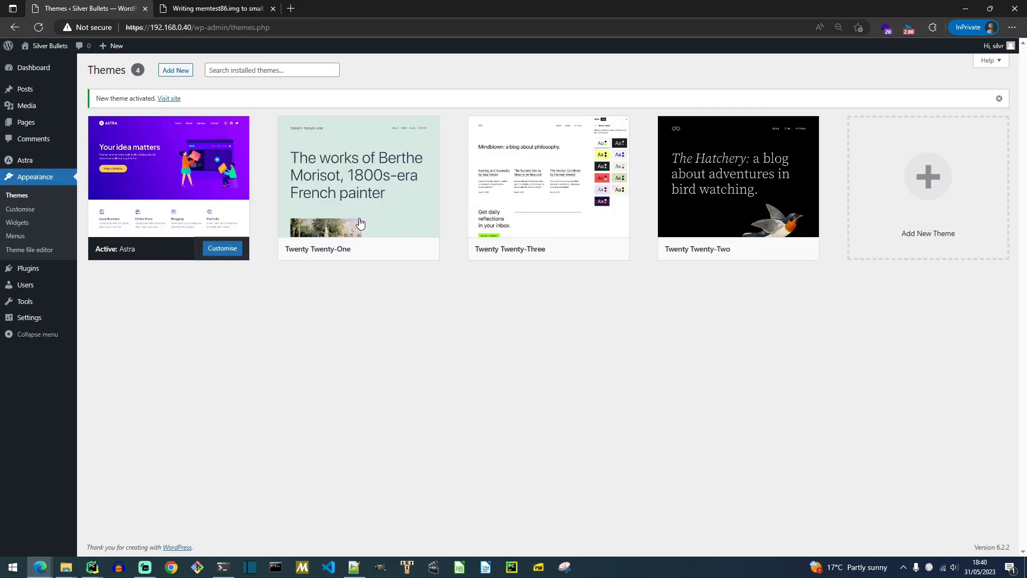
Step: Switch to the open memtest86 post and review its old styling down to the comment form
key(ctrl+Tab)
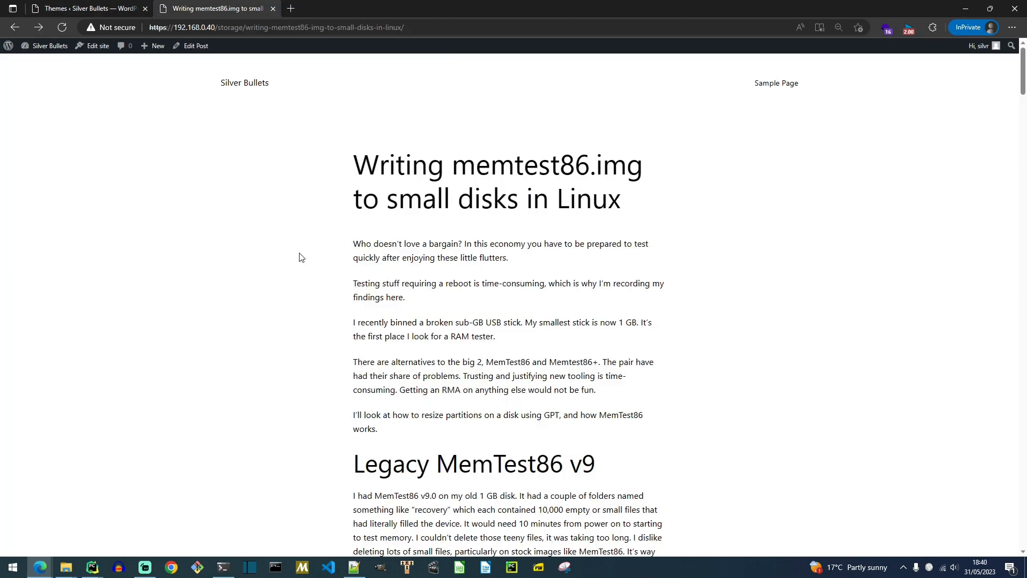
scroll(300, 257, down, 20)
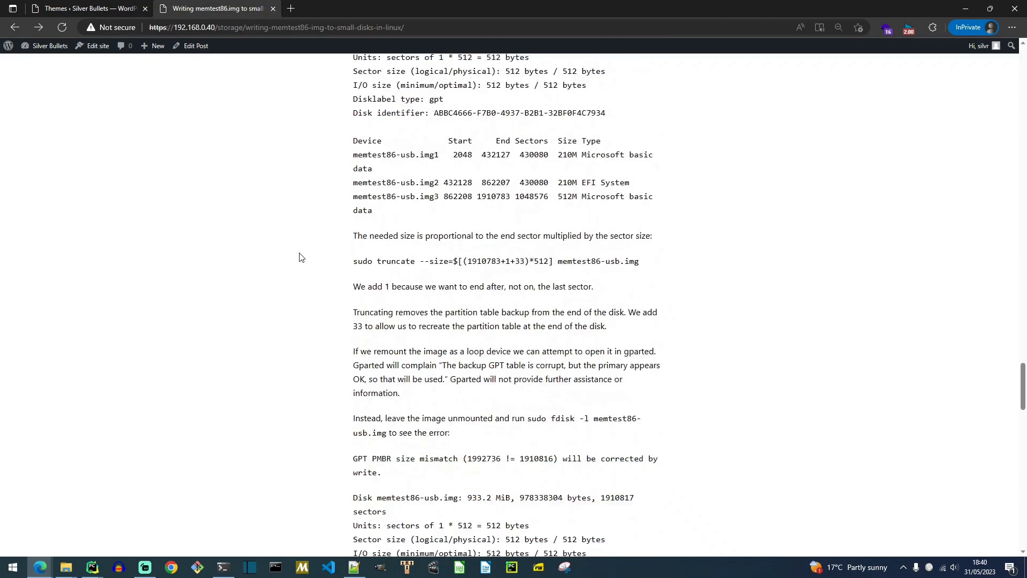
scroll(299, 257, down, 20)
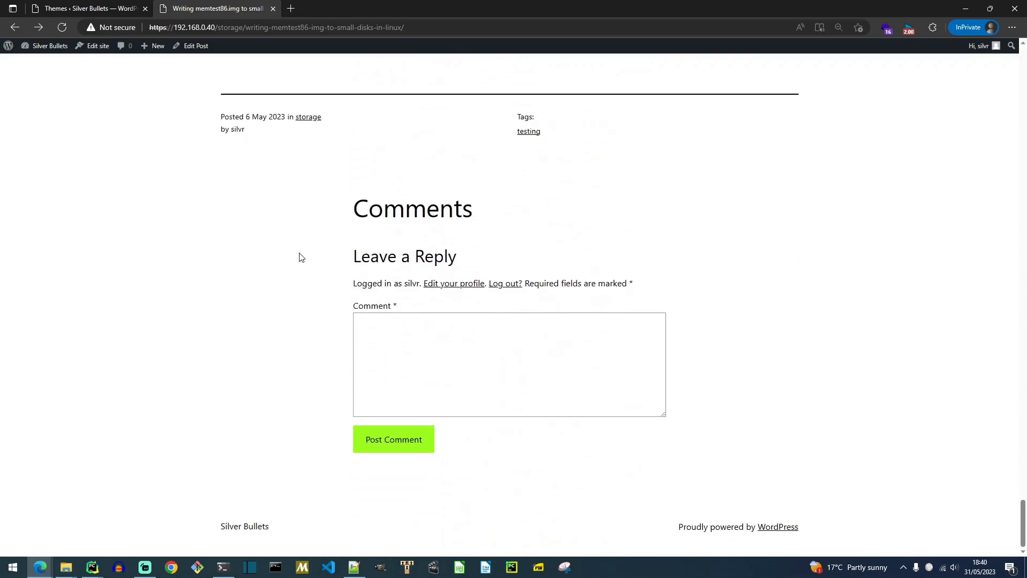
scroll(300, 256, up, 20)
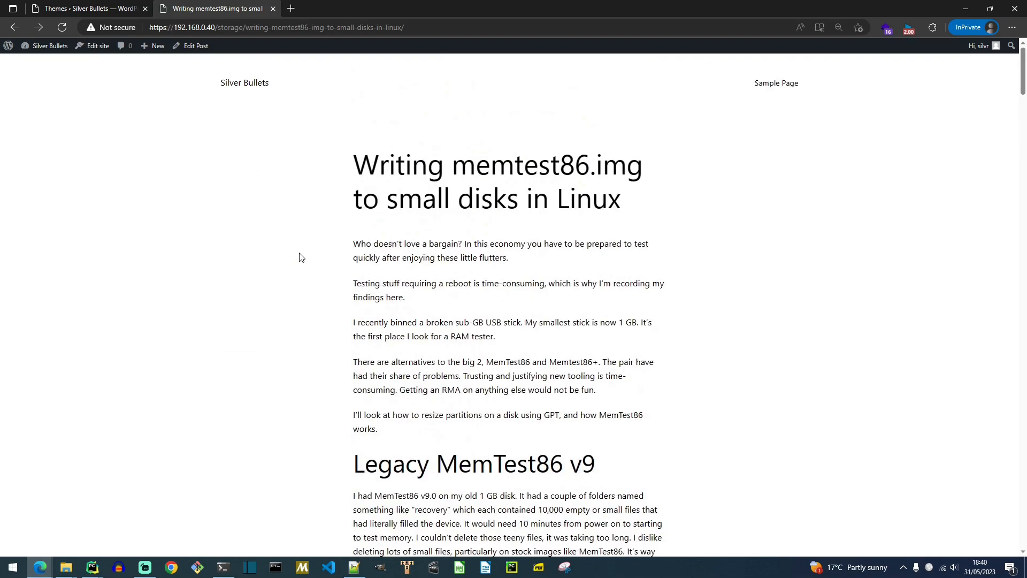
Step: Reload the memtest86 post and examine how Astra styles its headings, code blocks, images and comment form
key(F5)
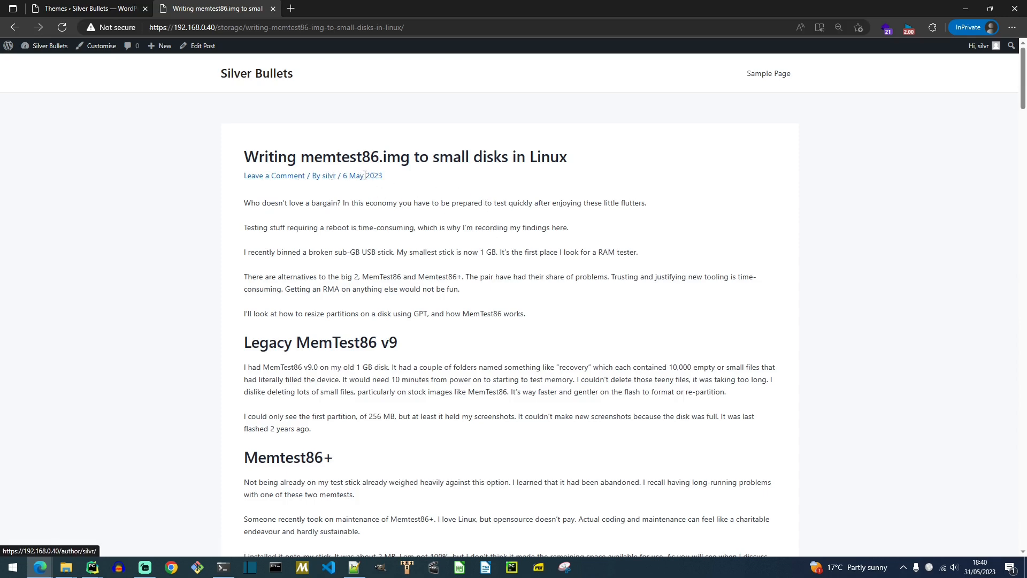
scroll(238, 227, down, 4)
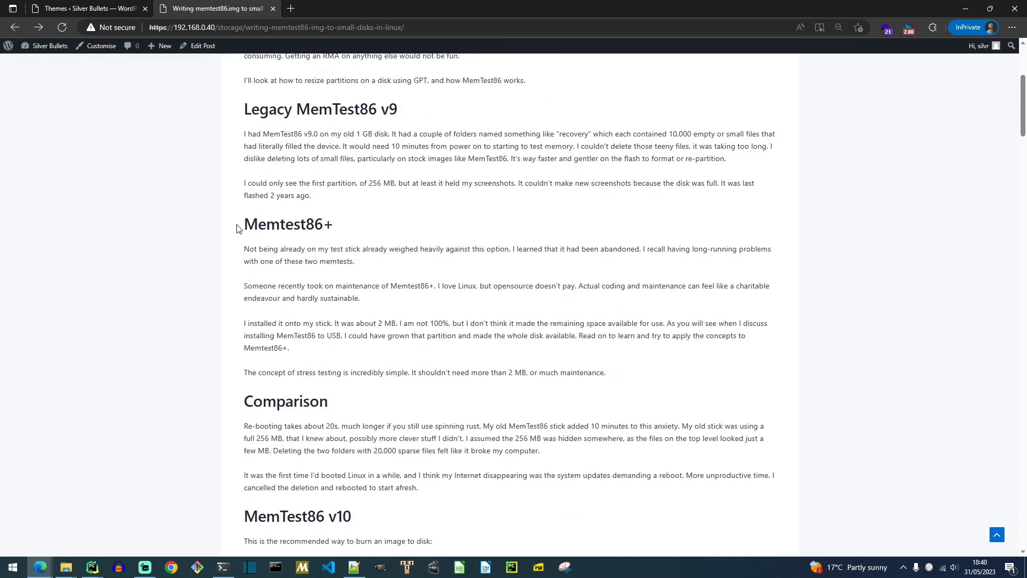
scroll(238, 228, down, 7)
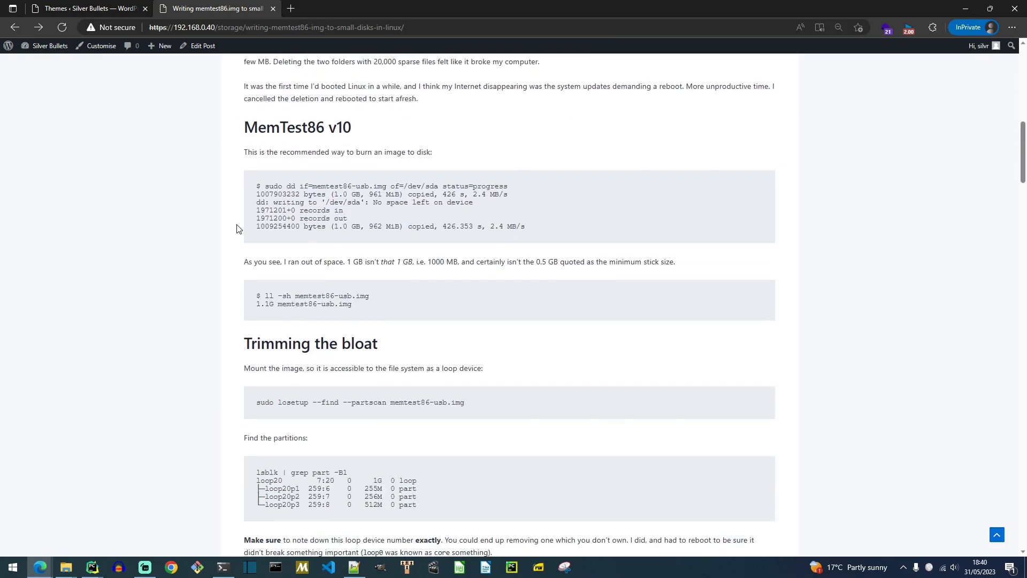
scroll(238, 228, down, 4)
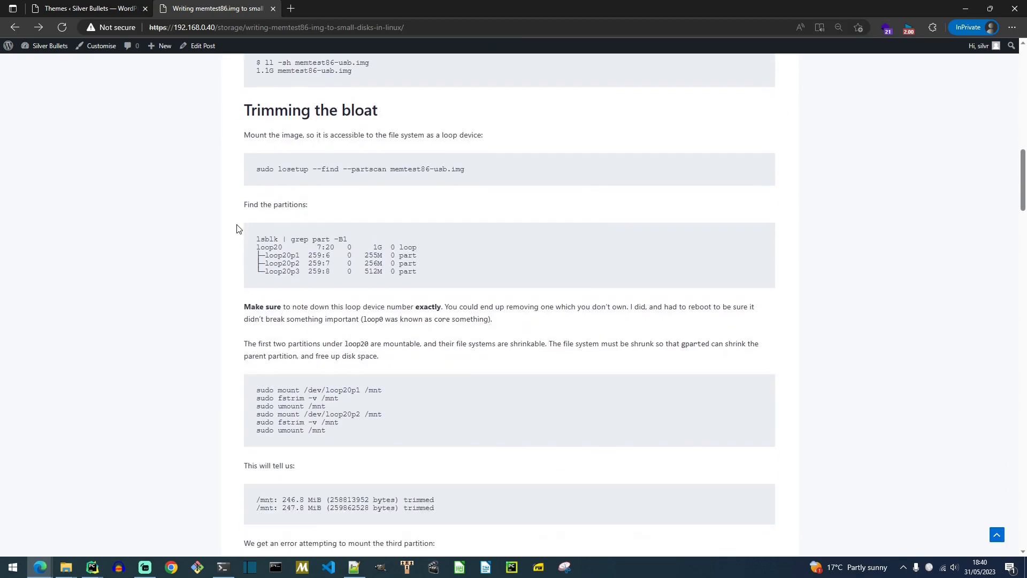
scroll(238, 228, down, 9)
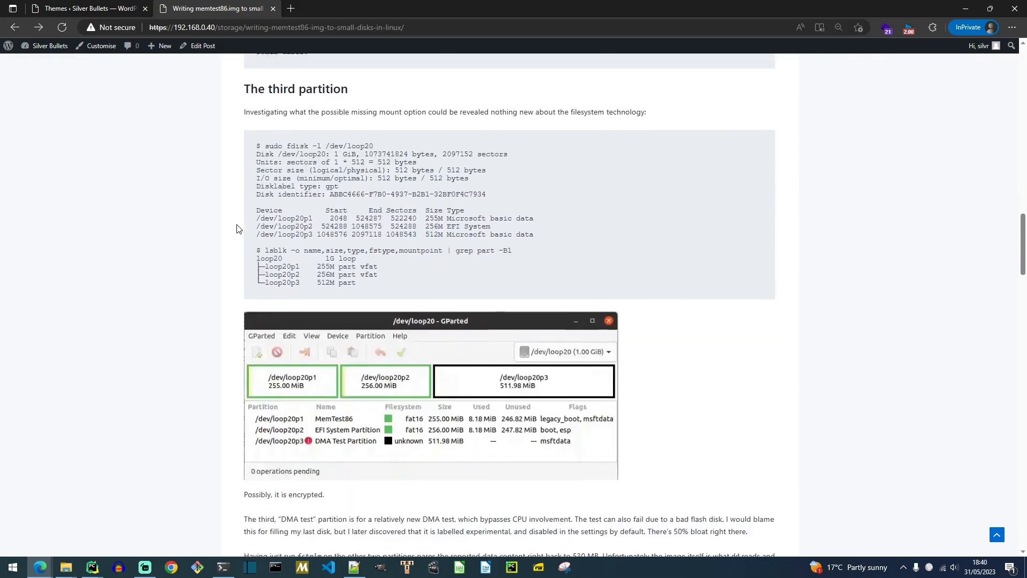
scroll(238, 228, down, 13)
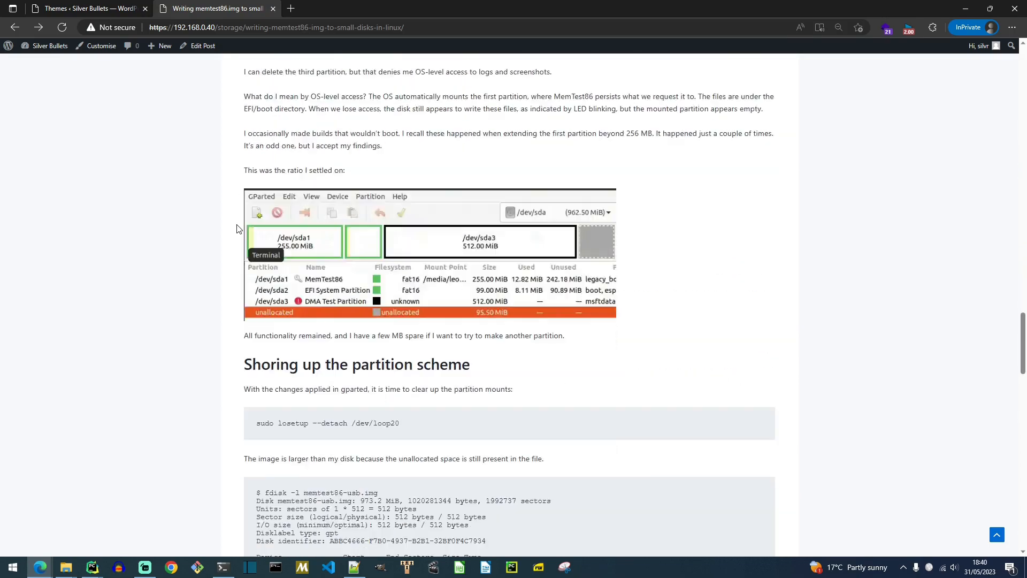
scroll(238, 228, down, 18)
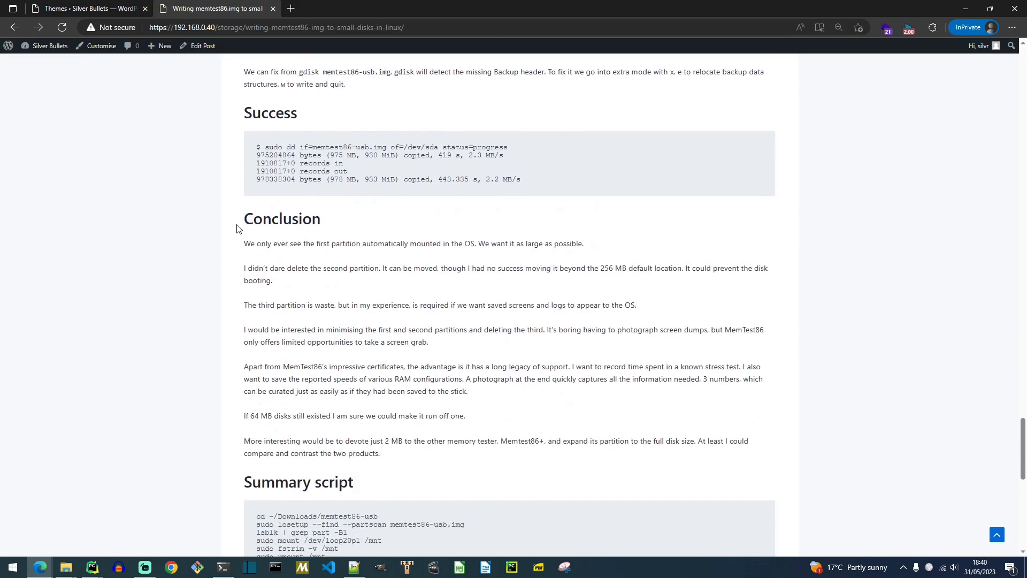
scroll(238, 228, down, 9)
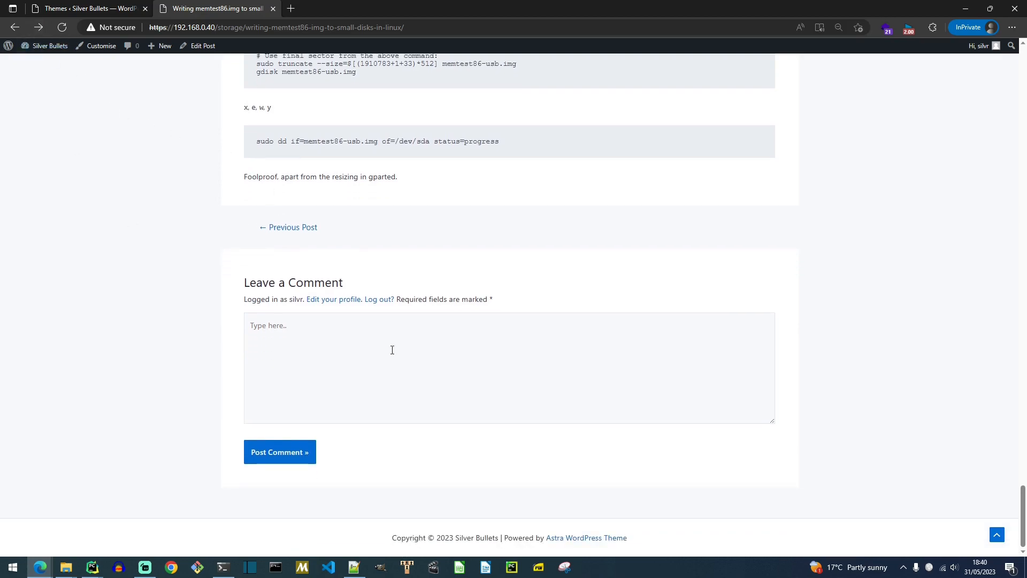
Step: Go back to the blog's post listing and open the post "Add Dovecot to containerised postfix"
click(449, 326)
key(alt+Left)
scroll(348, 224, down, 10)
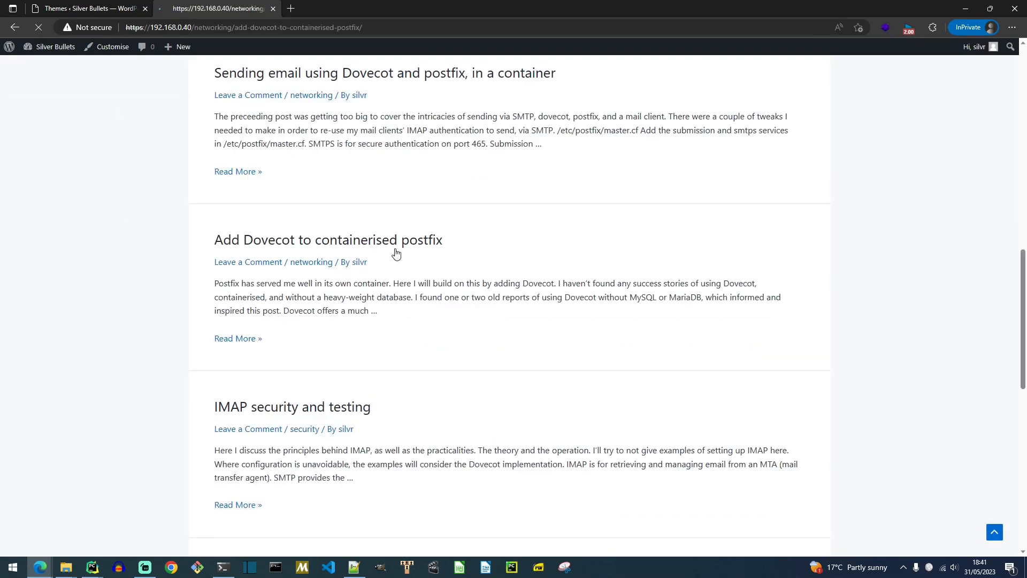
click(395, 247)
Step: Examine the Dovecot post's code blocks, from Container setup to Basic port tests and Encrypted communication with openssl
scroll(391, 292, down, 15)
scroll(390, 290, down, 20)
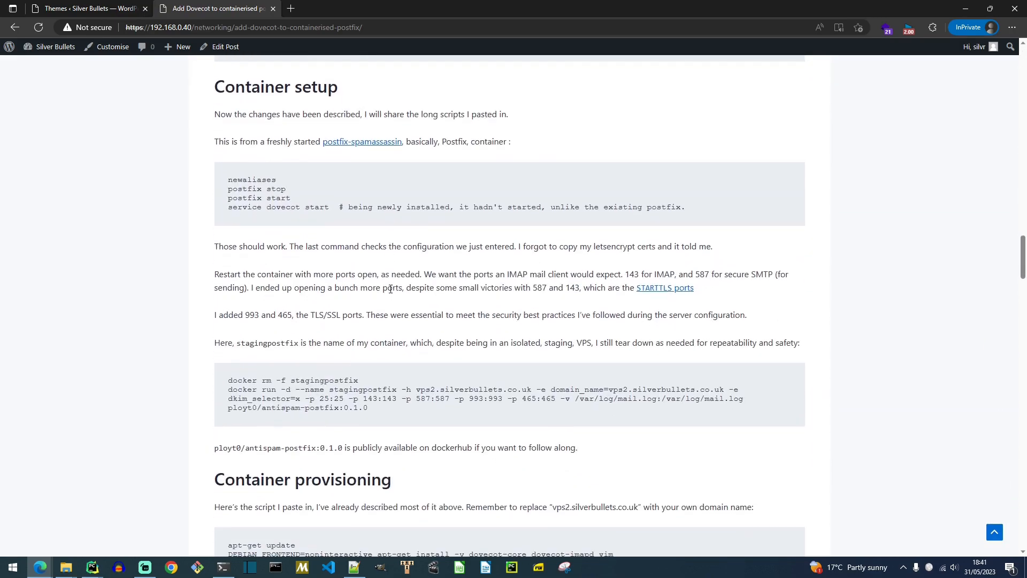
scroll(390, 289, down, 12)
scroll(390, 293, down, 4)
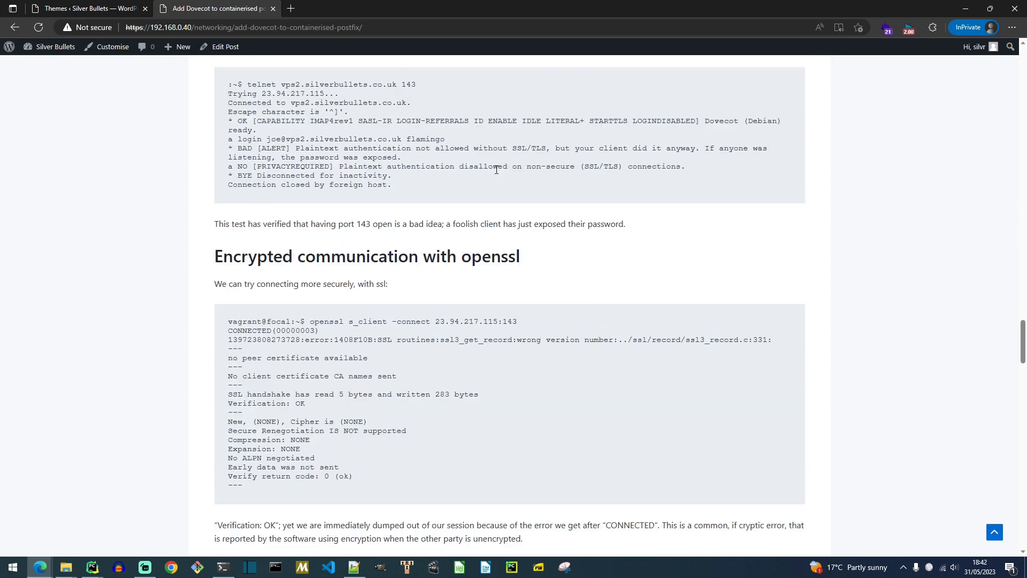
scroll(411, 136, up, 4)
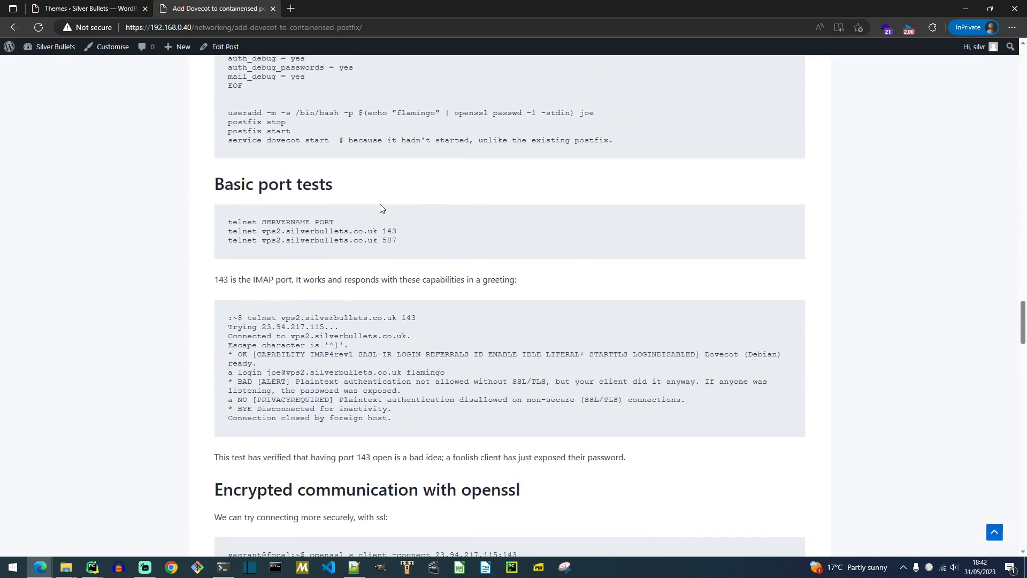
scroll(608, 324, down, 1)
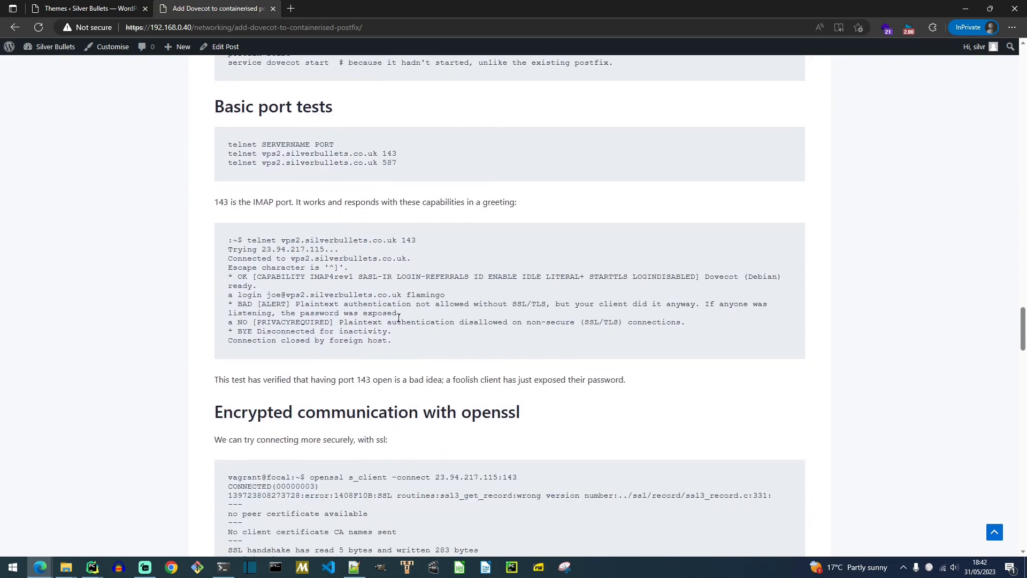
Step: Highlight the wrapped BAD [ALERT] message in the port 143 telnet code block
drag(399, 318, 203, 309)
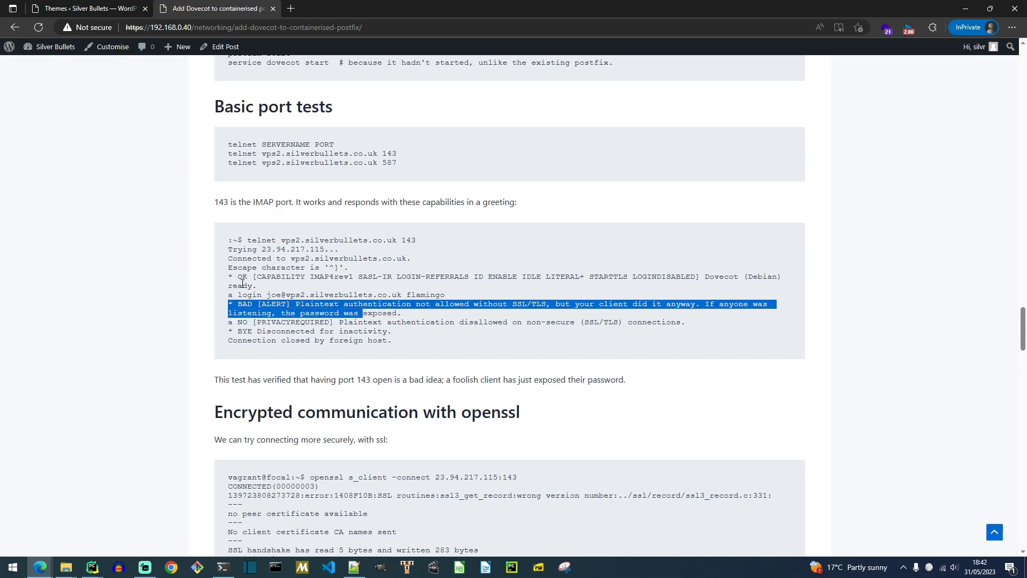
drag(412, 317, 219, 304)
Step: Return to the Themes admin page and open the customiser for the active Astra theme
click(90, 9)
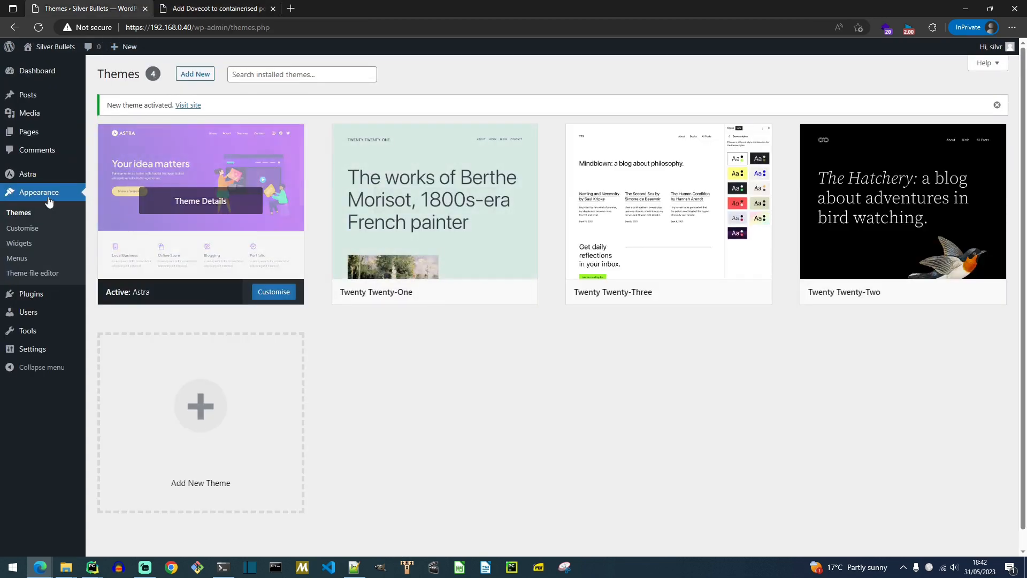
mouse_move(36, 178)
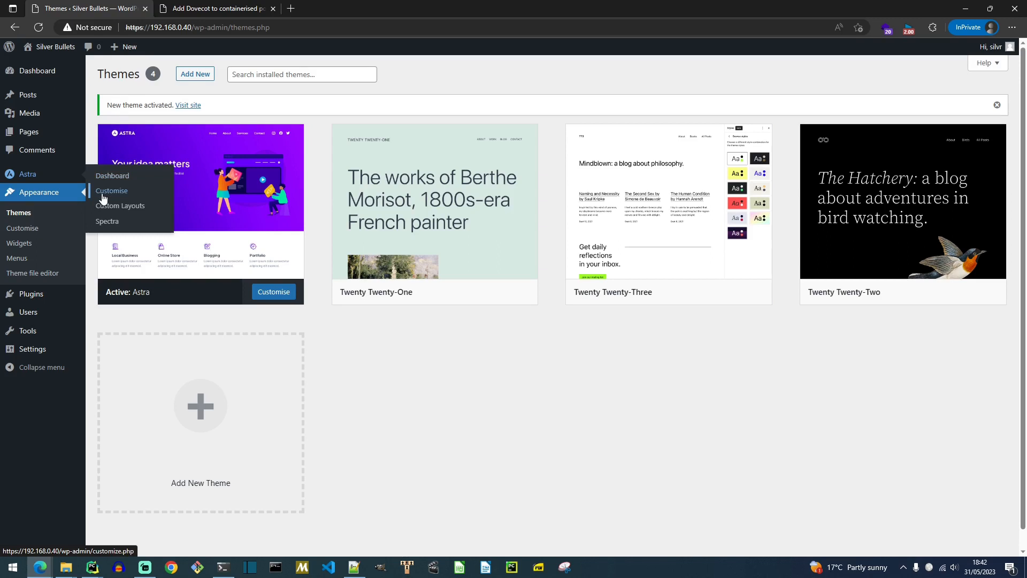
click(40, 233)
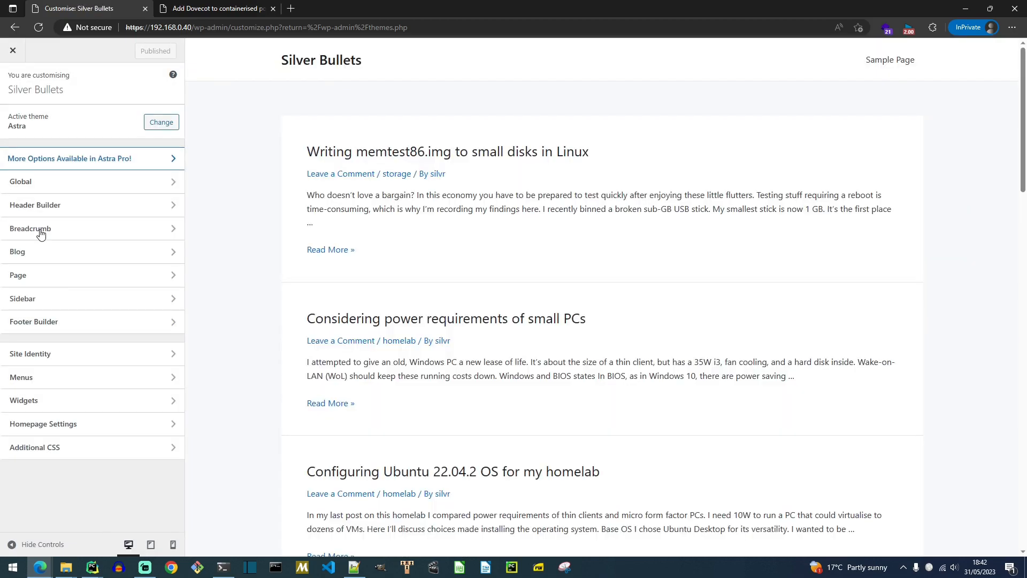
Step: In the preview, open "Add Dovecot to containerised postfix" from page 2 of the listing and examine its code blocks through Basic port tests
scroll(323, 245, down, 20)
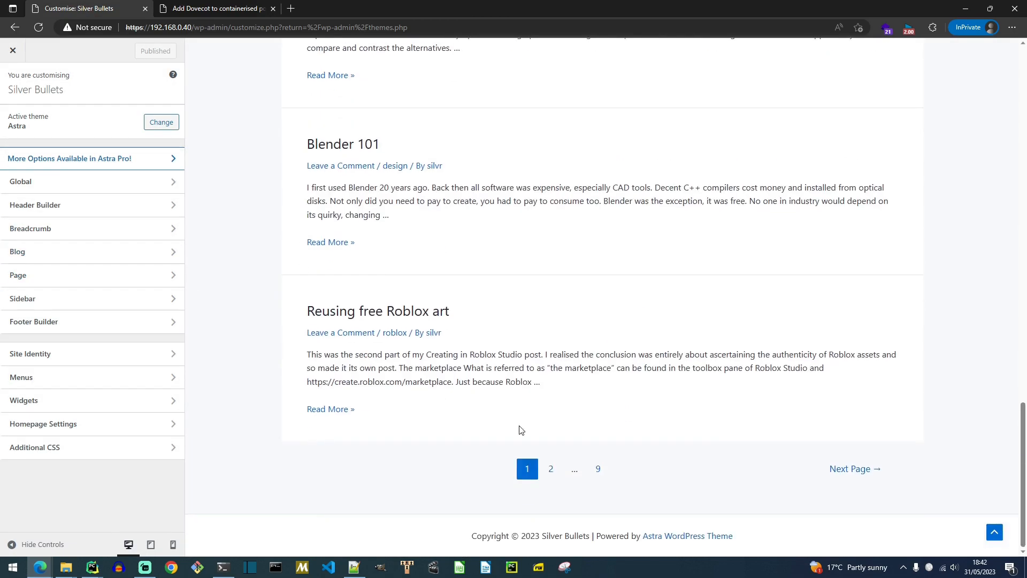
click(552, 474)
scroll(461, 318, down, 10)
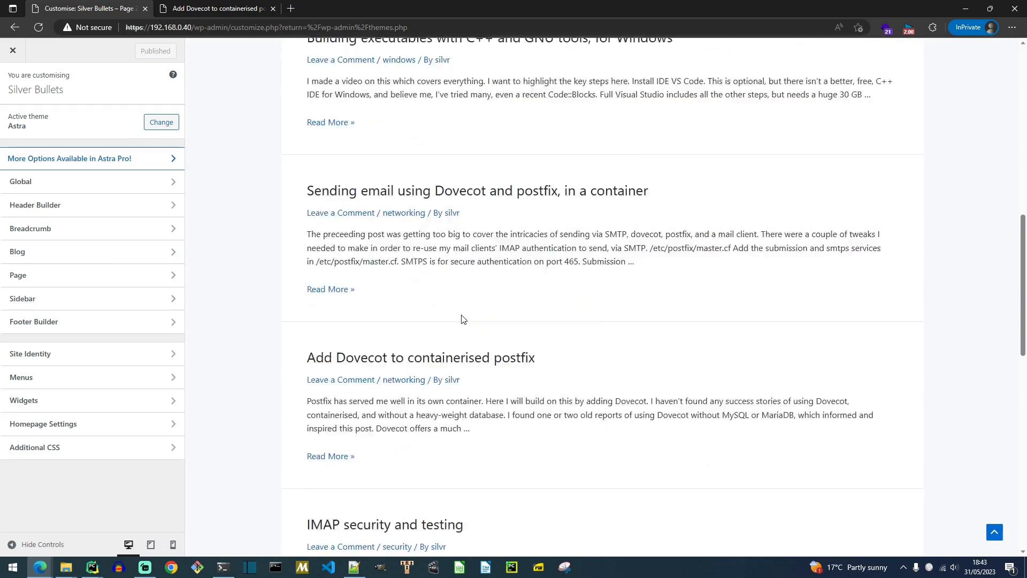
click(475, 279)
scroll(277, 320, down, 15)
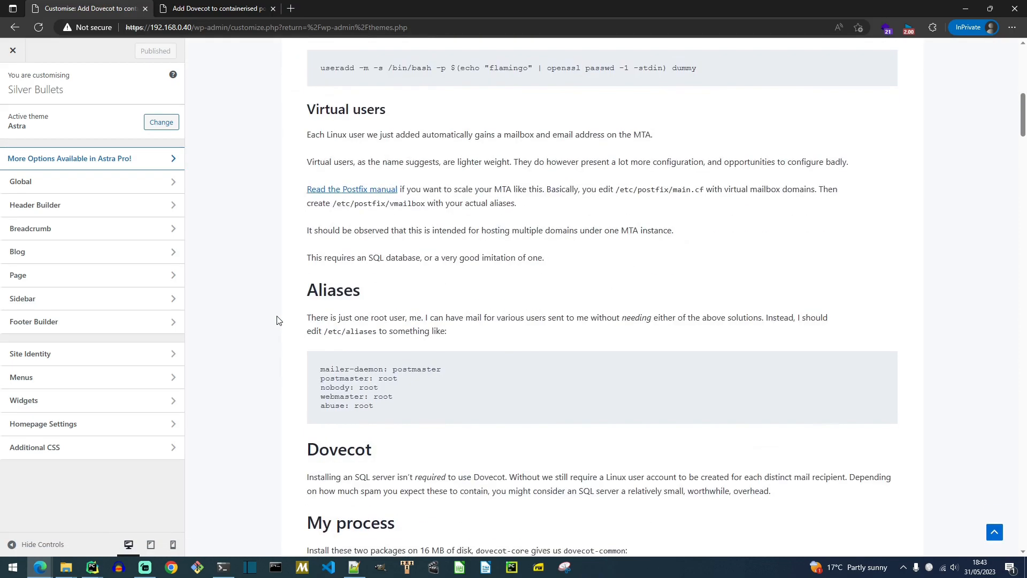
scroll(277, 320, down, 15)
scroll(276, 319, up, 5)
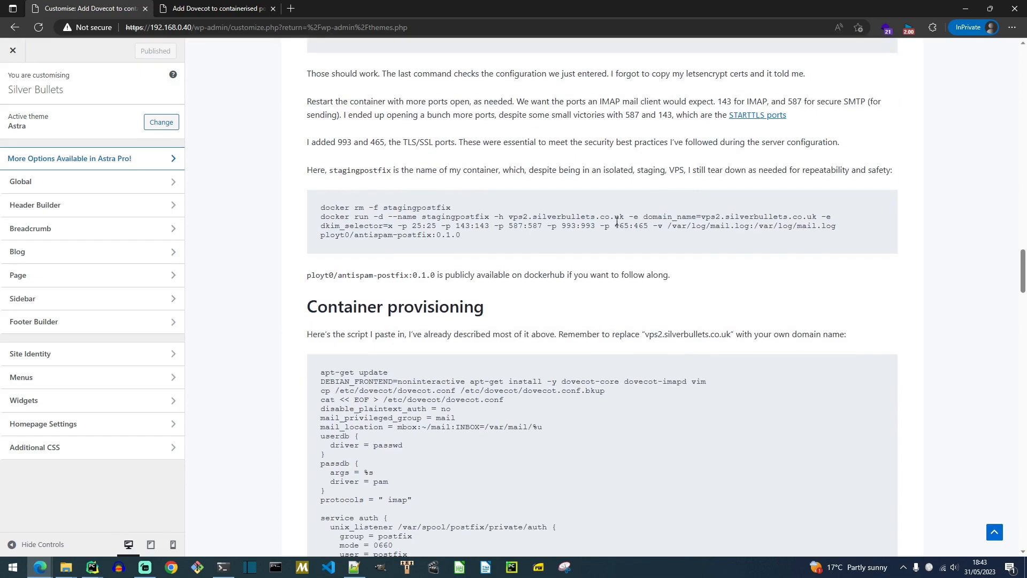
scroll(406, 314, down, 5)
scroll(407, 314, down, 8)
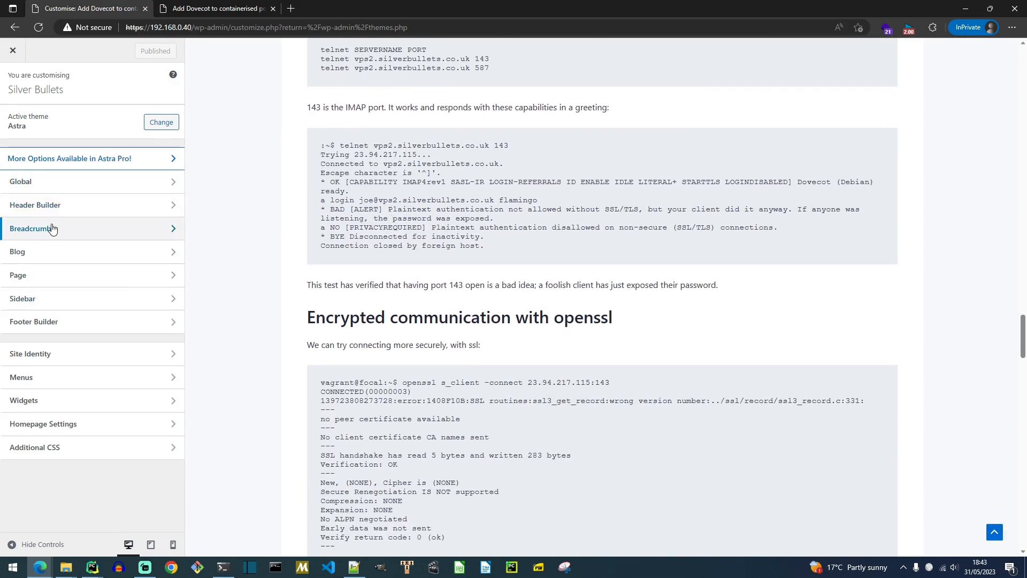
Step: Open the theme's global Container settings
click(44, 183)
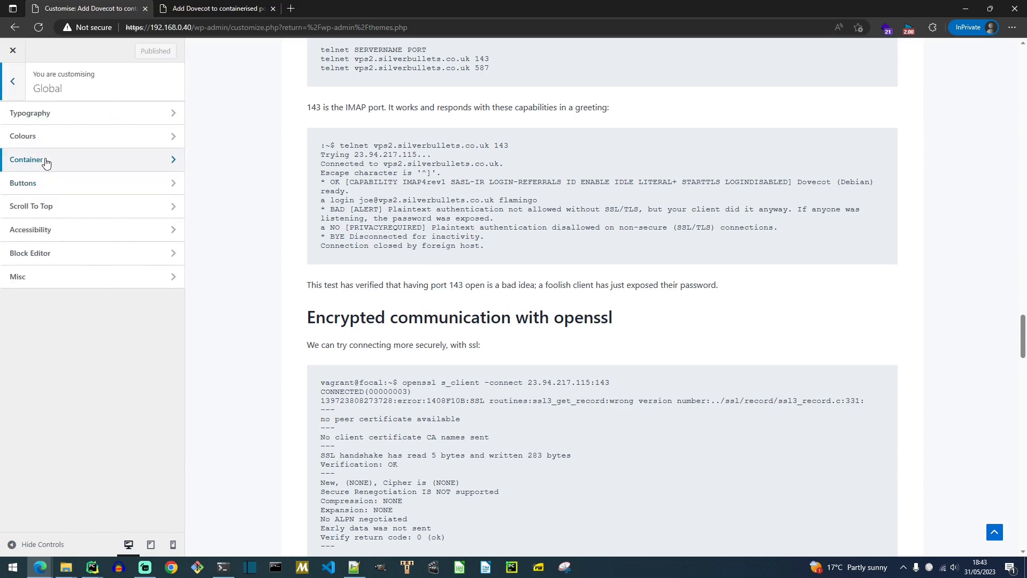
click(45, 161)
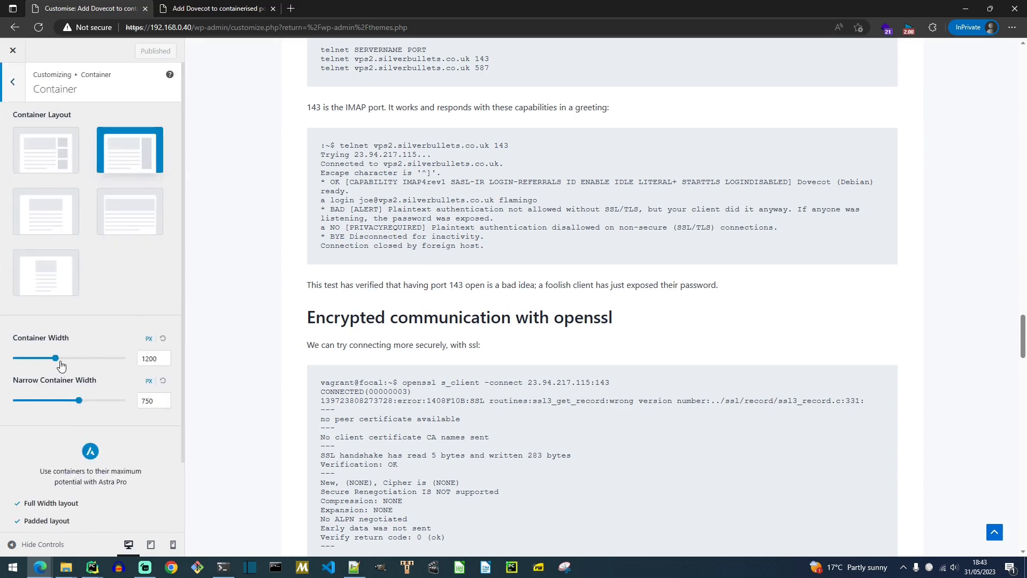
Step: Try a container width of 987 px and a narrow container width of 545 px, resetting each to its default
drag(57, 363, 38, 367)
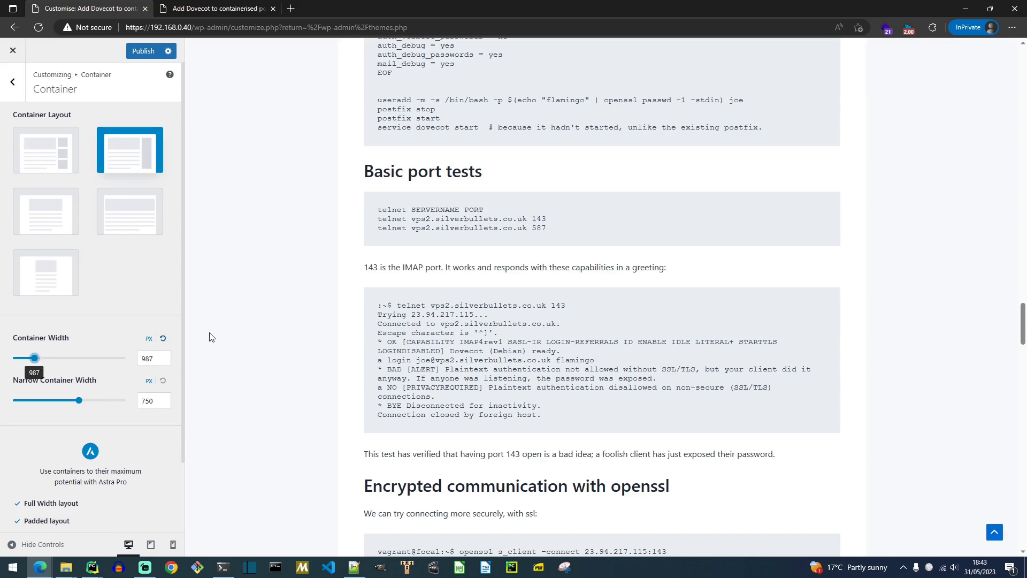
click(166, 342)
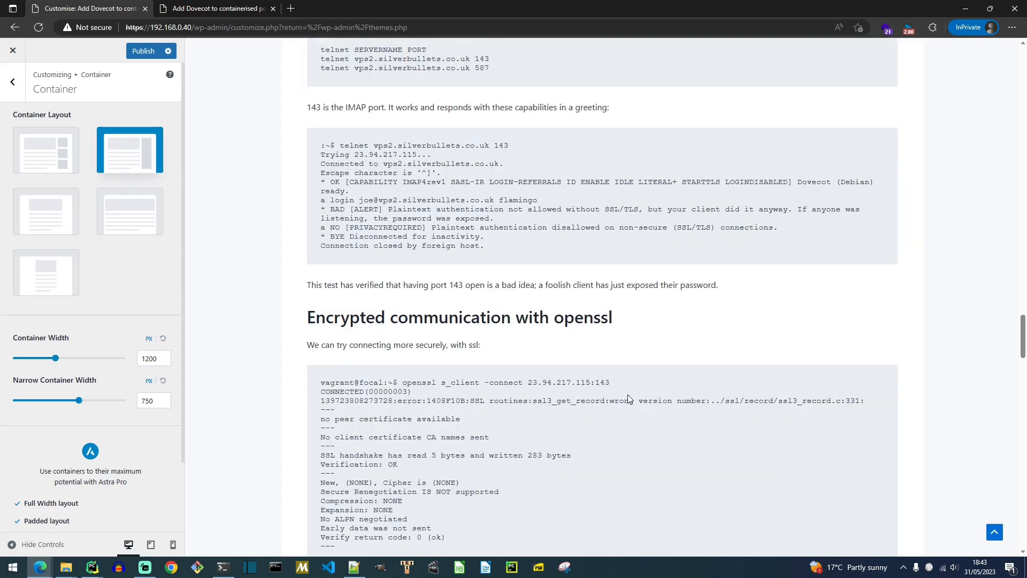
scroll(269, 298, down, 7)
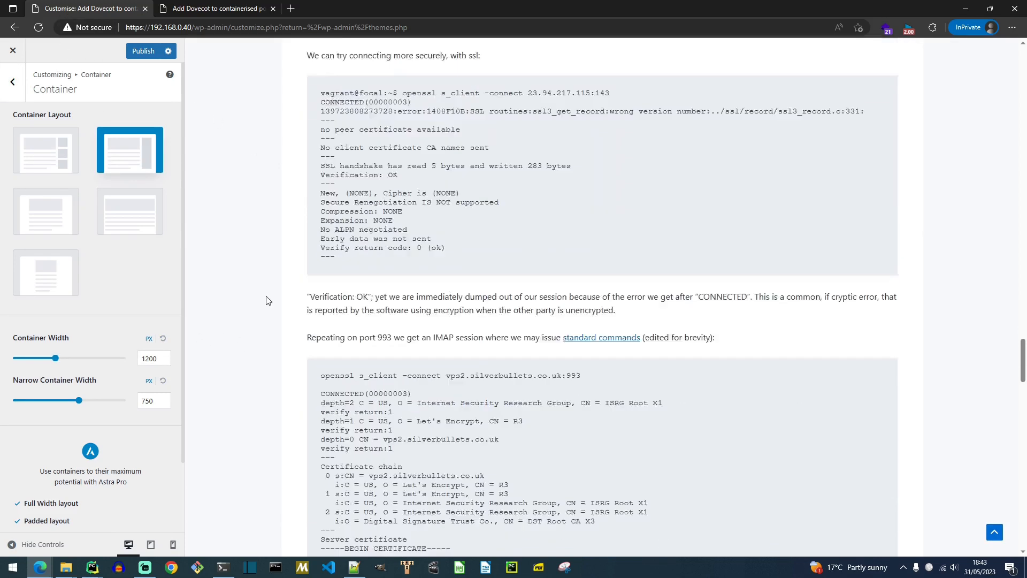
drag(78, 403, 41, 402)
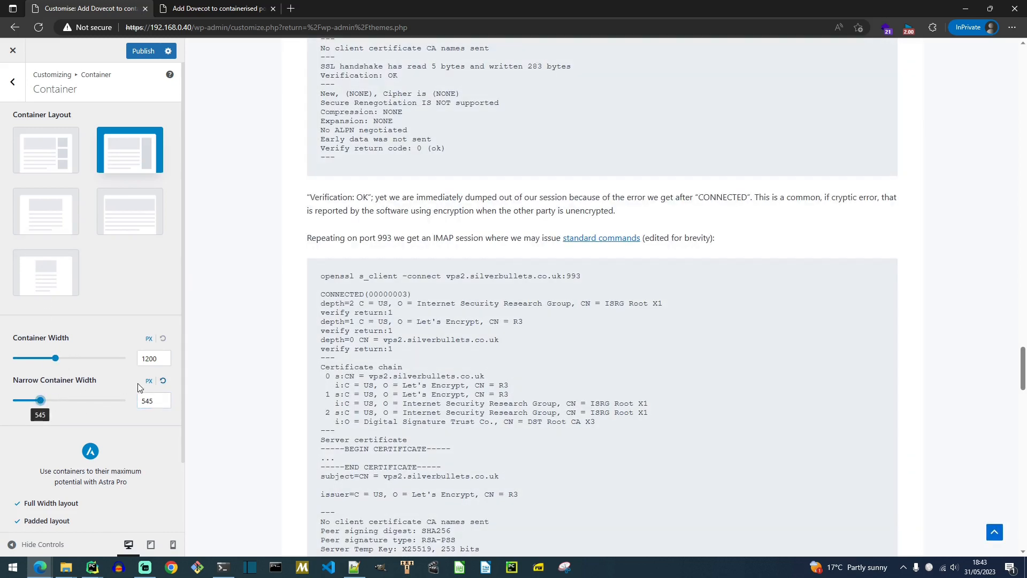
click(163, 380)
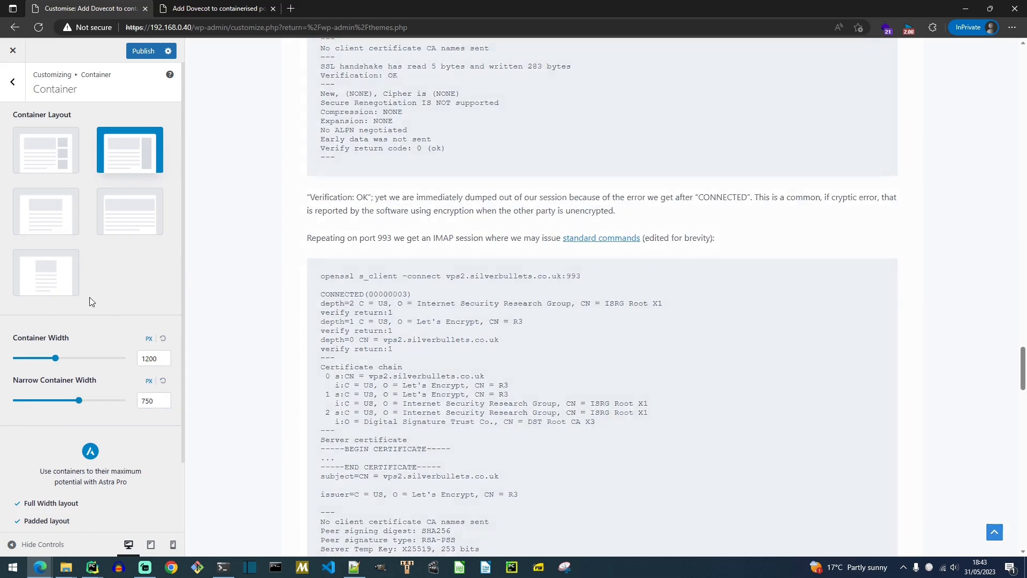
Step: Select the narrow container layout, try a container width of 1597 px with it, and reset that width to its default
click(57, 276)
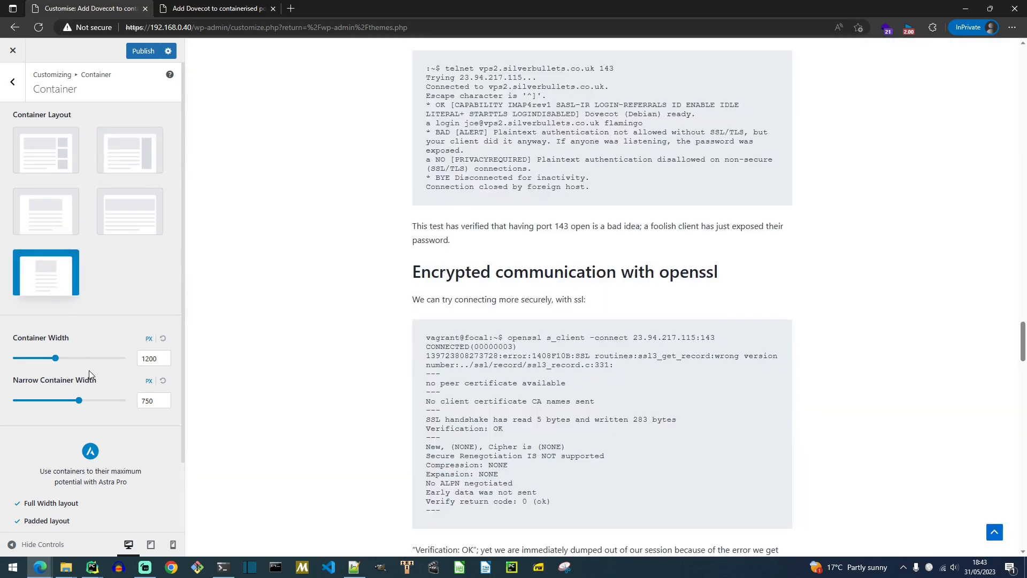
drag(57, 365, 95, 365)
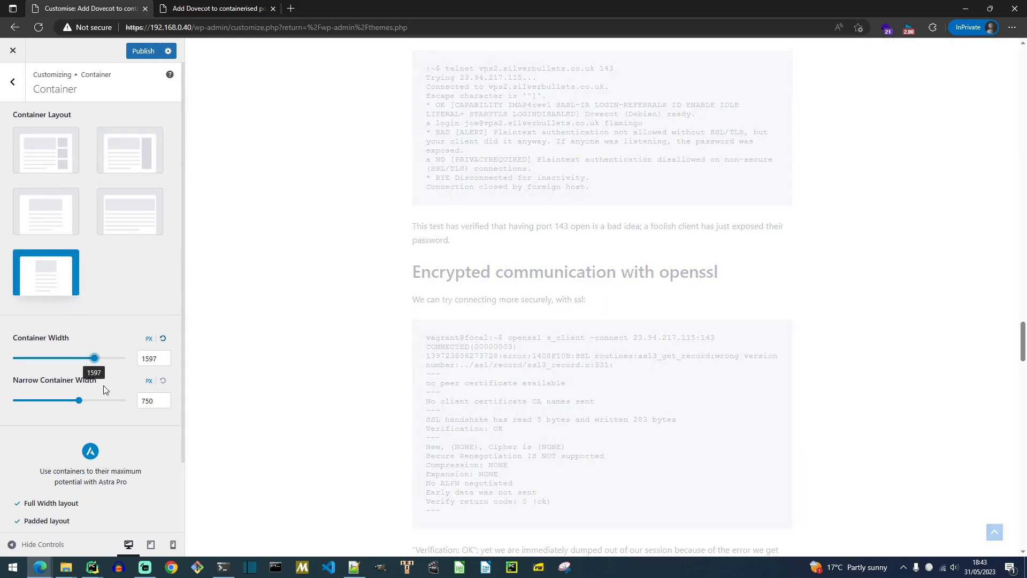
click(163, 340)
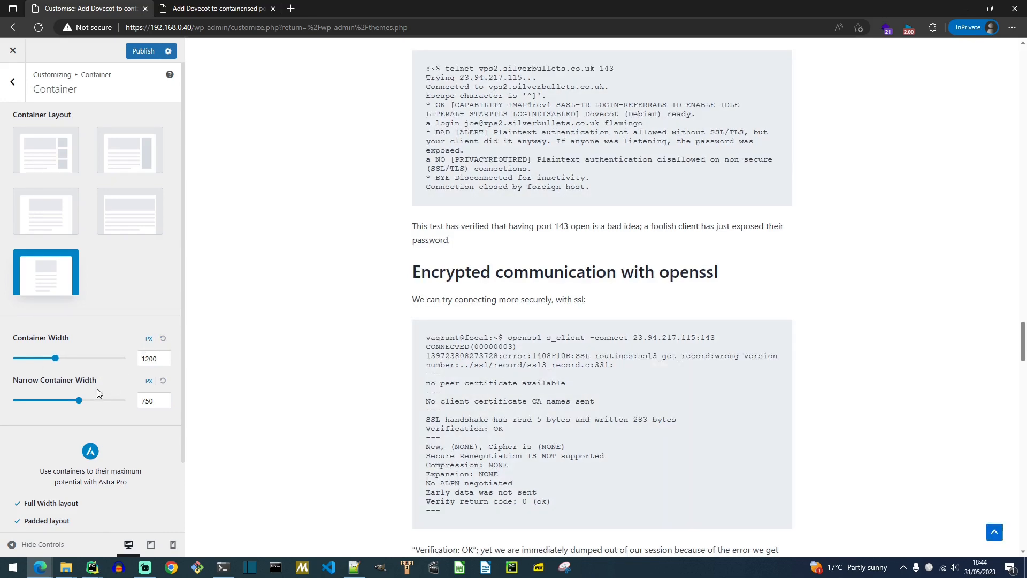
Step: Try narrow container widths of 554 px and 400 px, and reset the narrow width to its default
drag(79, 400, 36, 407)
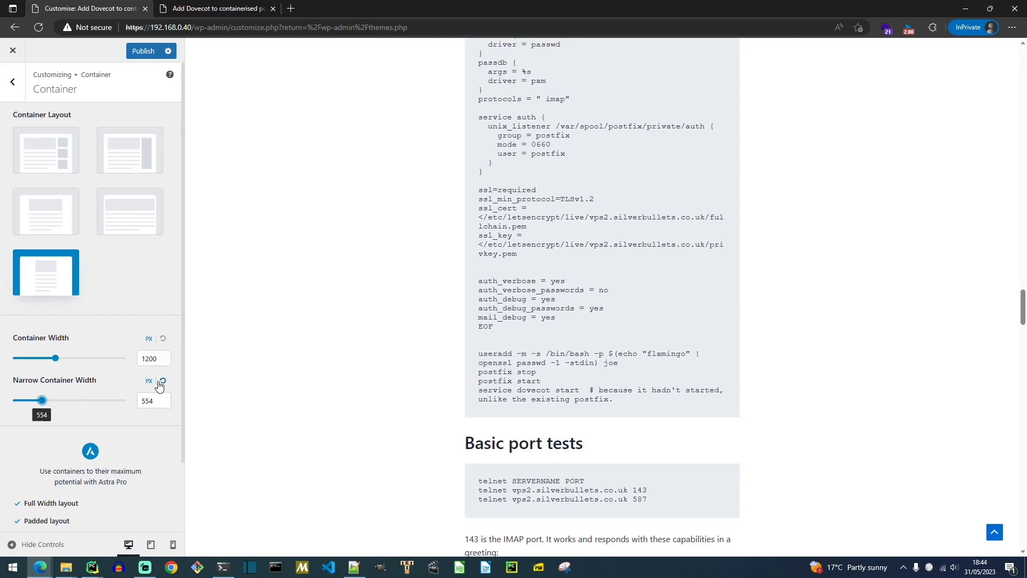
drag(44, 404, 12, 402)
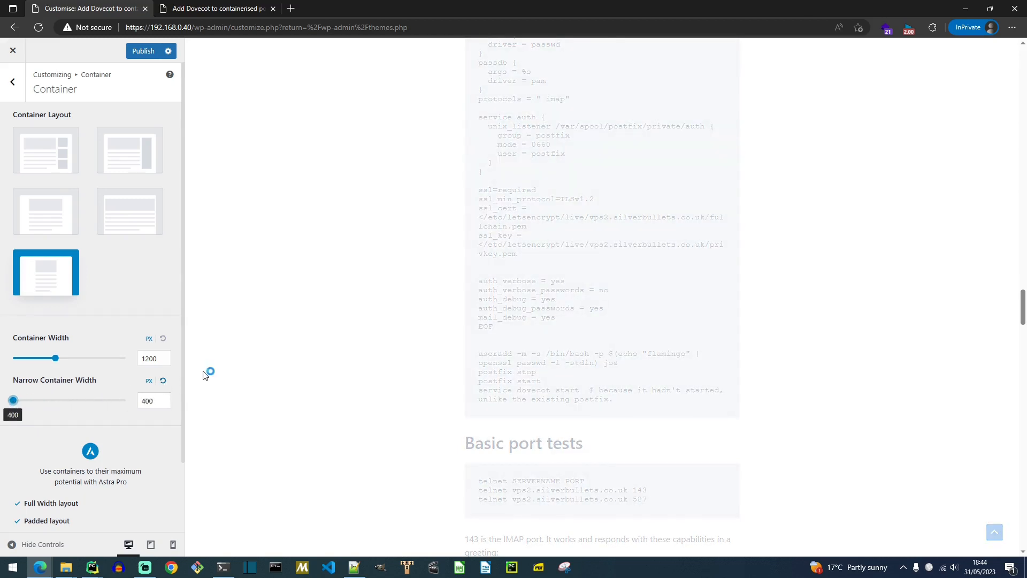
click(163, 381)
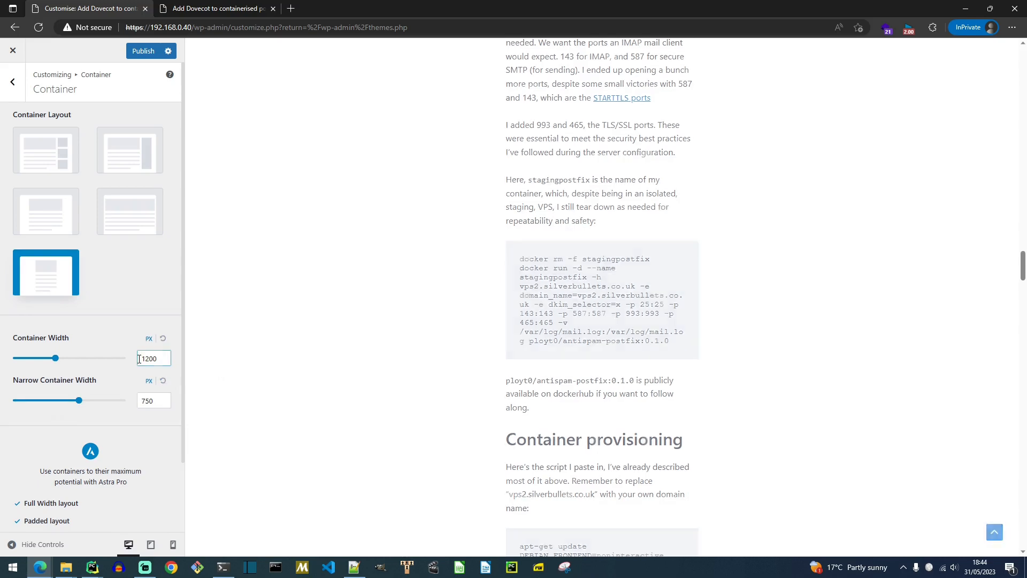
Step: Leave the container settings, review the Dovecot post in the narrow layout up to its title, and return to the main customiser sections
click(13, 82)
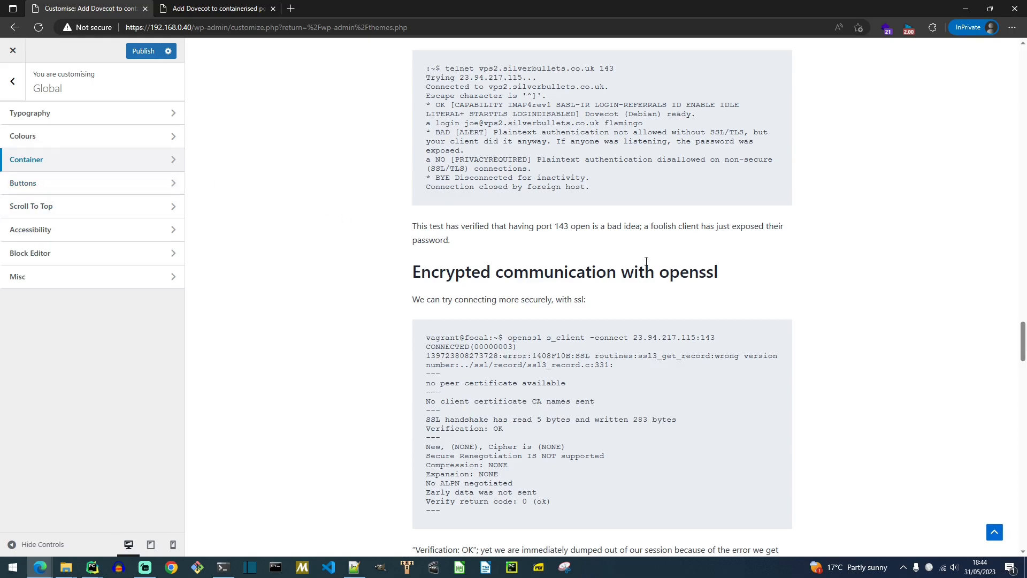
scroll(647, 261, up, 15)
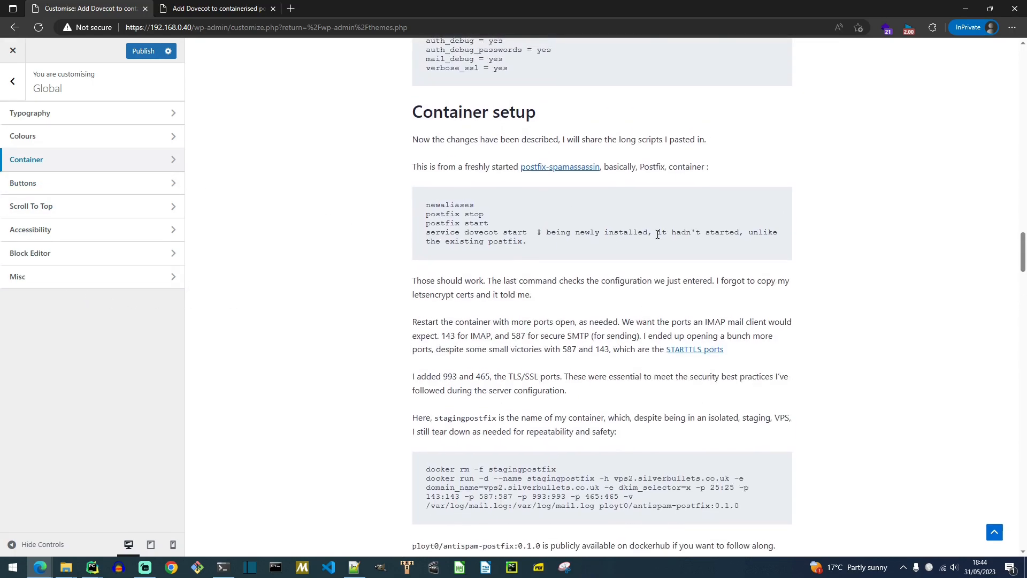
scroll(658, 234, up, 20)
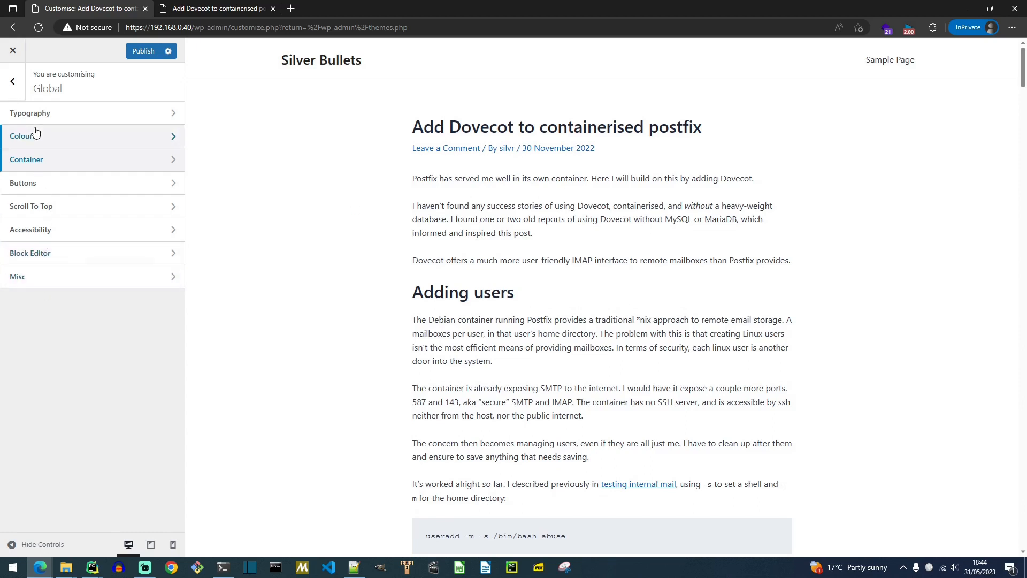
click(14, 84)
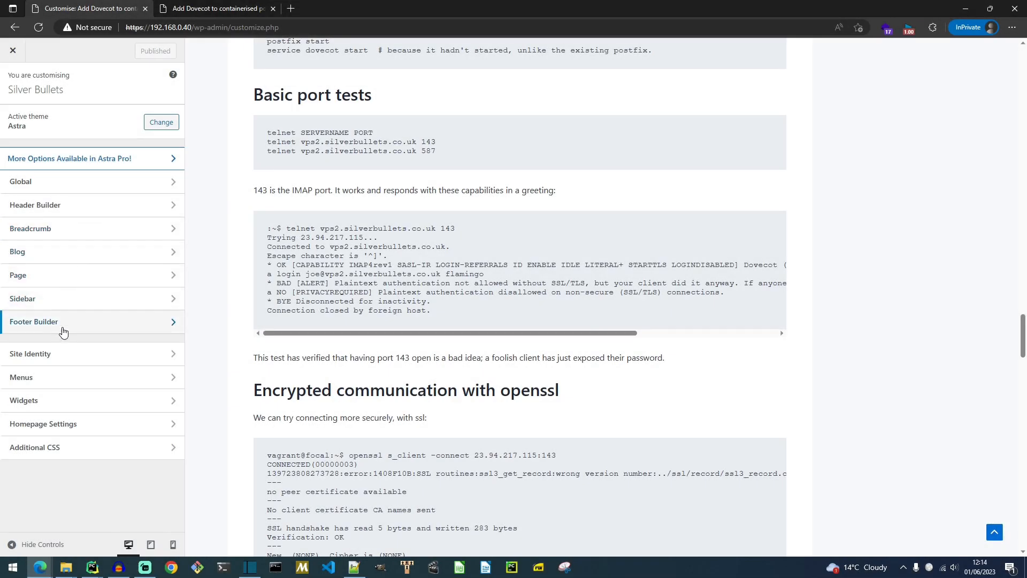
Step: Open Additional CSS and repeatedly remove and restore the .wp-block-code code rule with white-space: pre to compare code wrapping
click(29, 449)
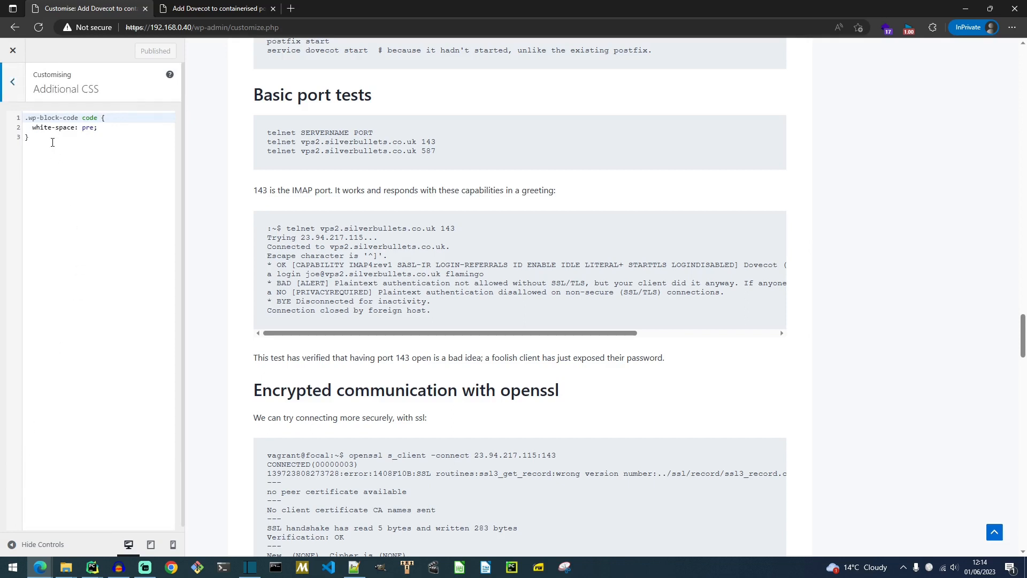
drag(52, 143, 23, 117)
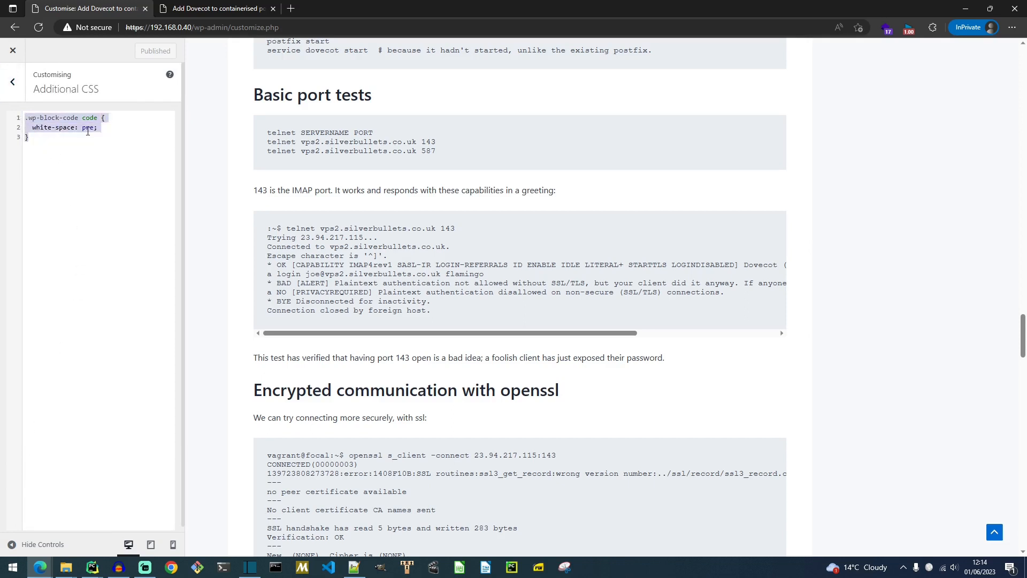
key(BackSpace)
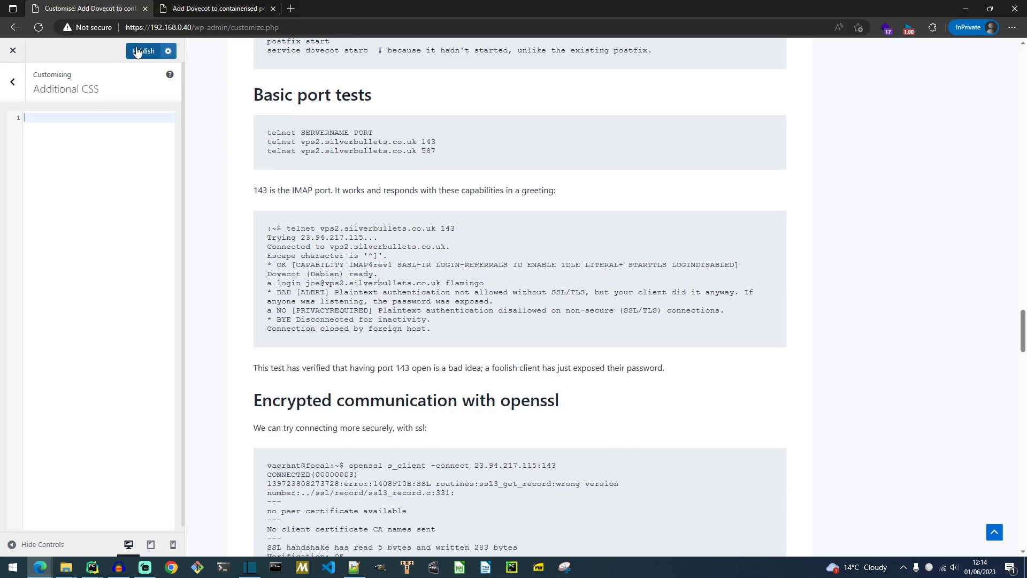
key(ctrl+z)
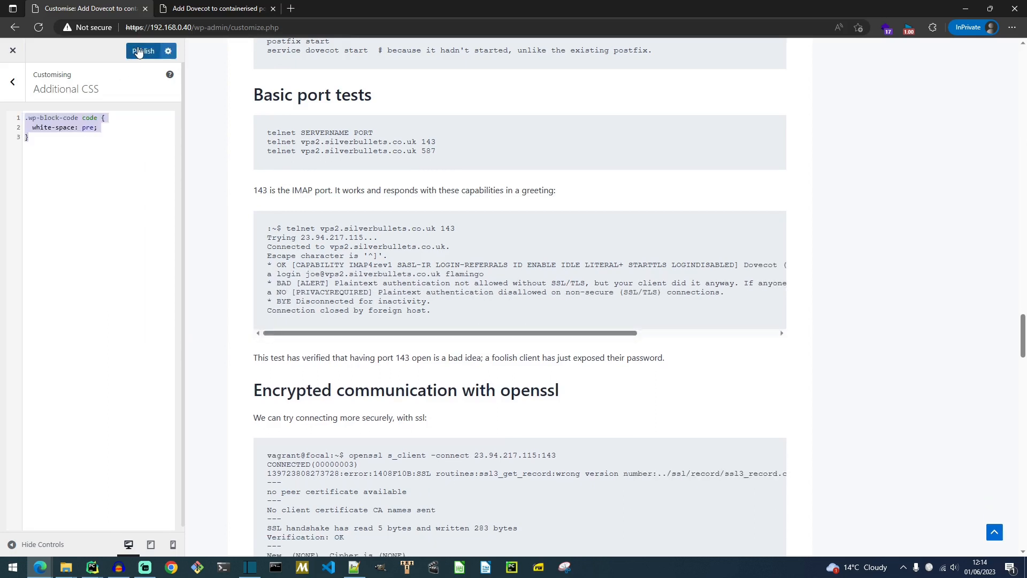
key(Delete)
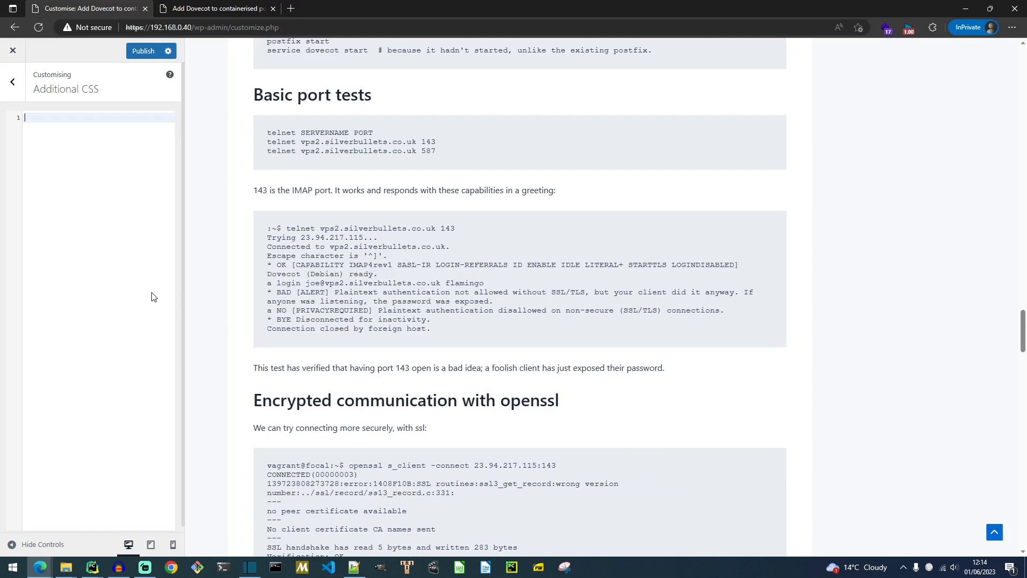
key(ctrl+z)
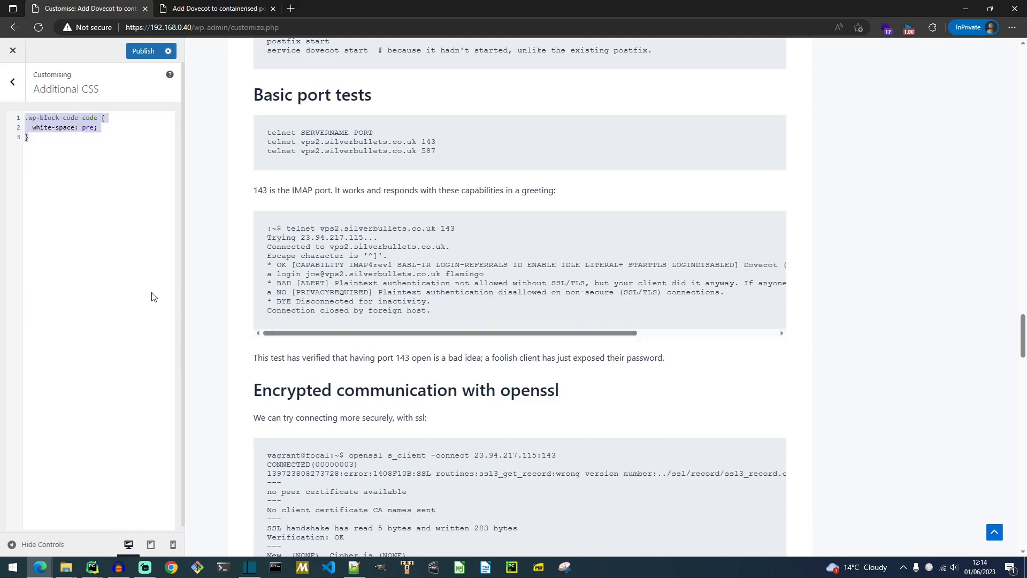
key(Delete)
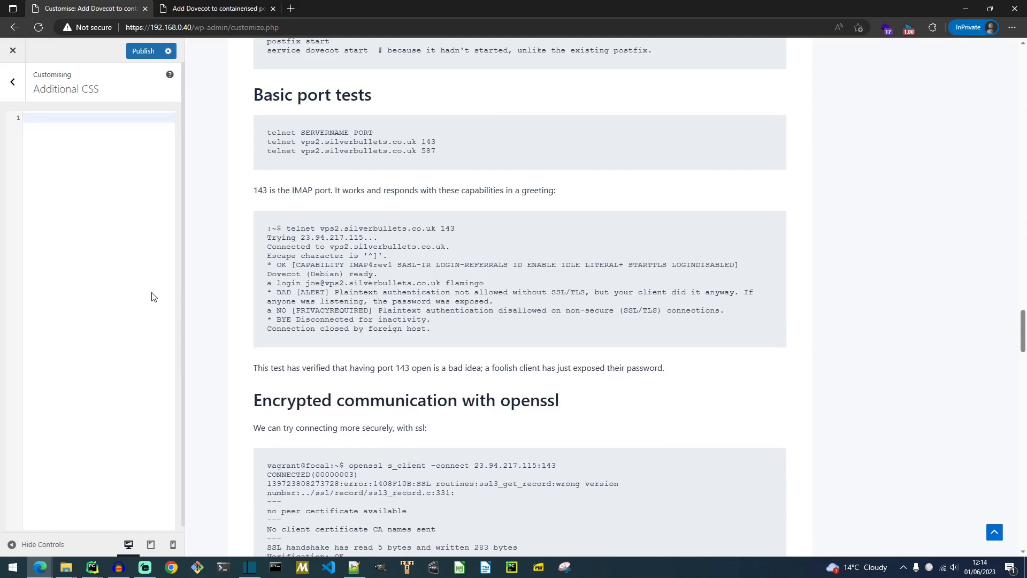
key(ctrl+z)
key(Delete)
key(ctrl+z)
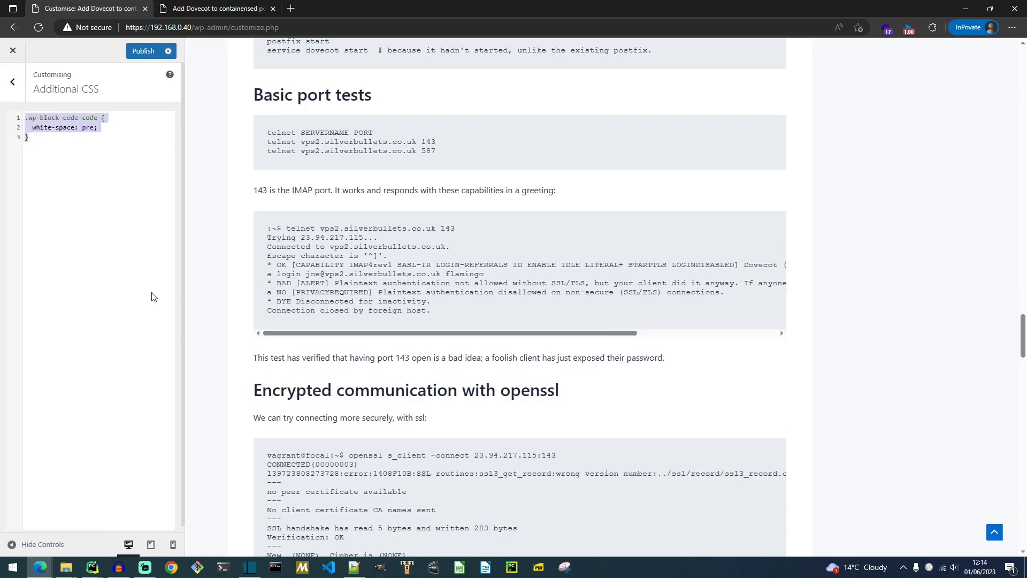
key(Delete)
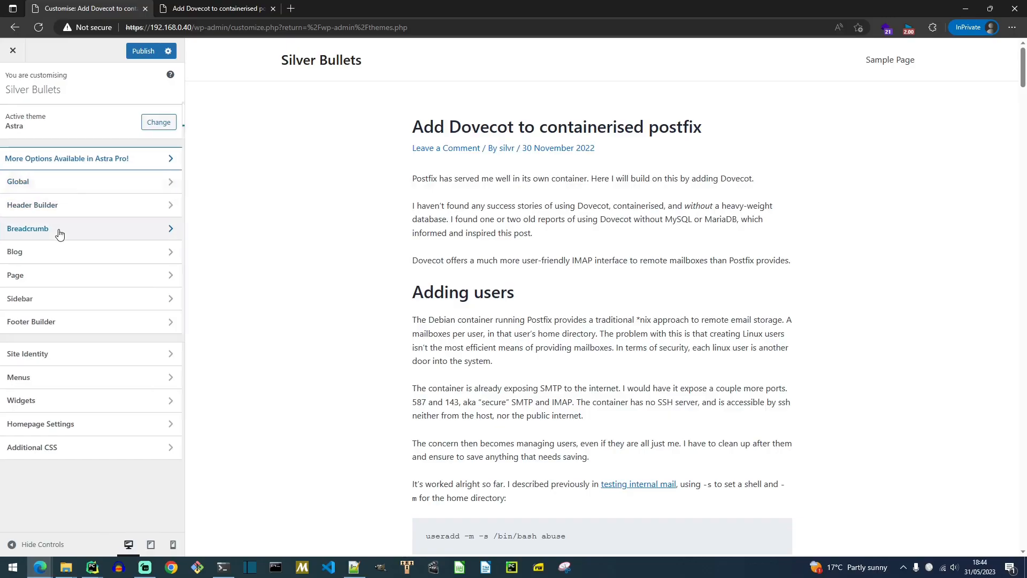
Step: Open the breadcrumb settings and set the breadcrumb's header position to Before Title
click(59, 230)
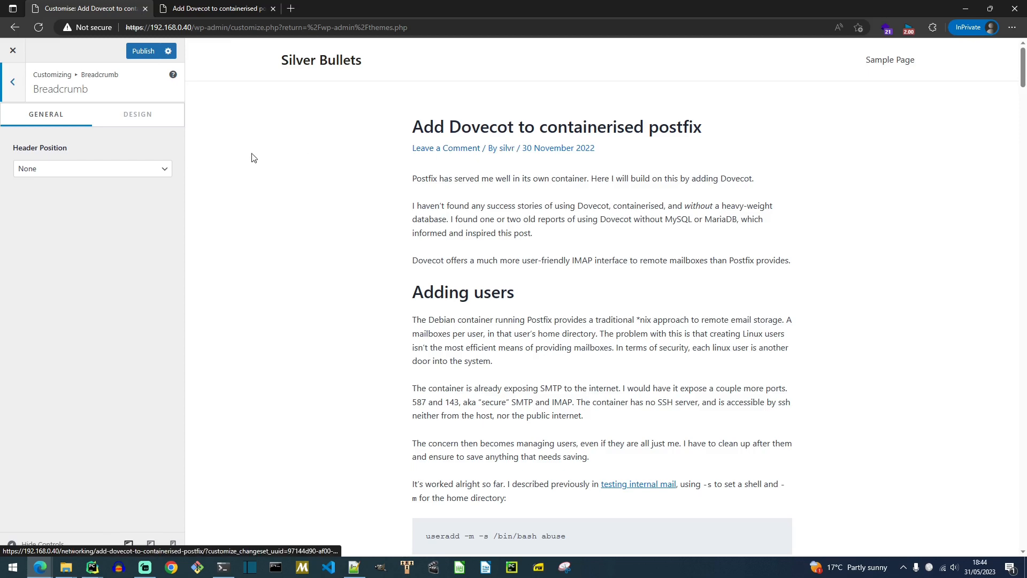
click(69, 170)
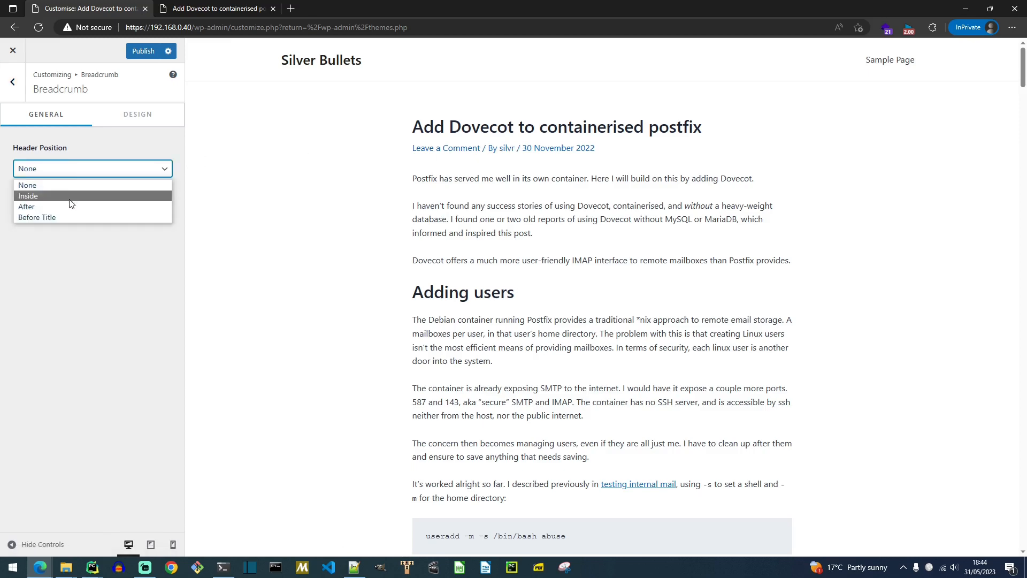
click(65, 217)
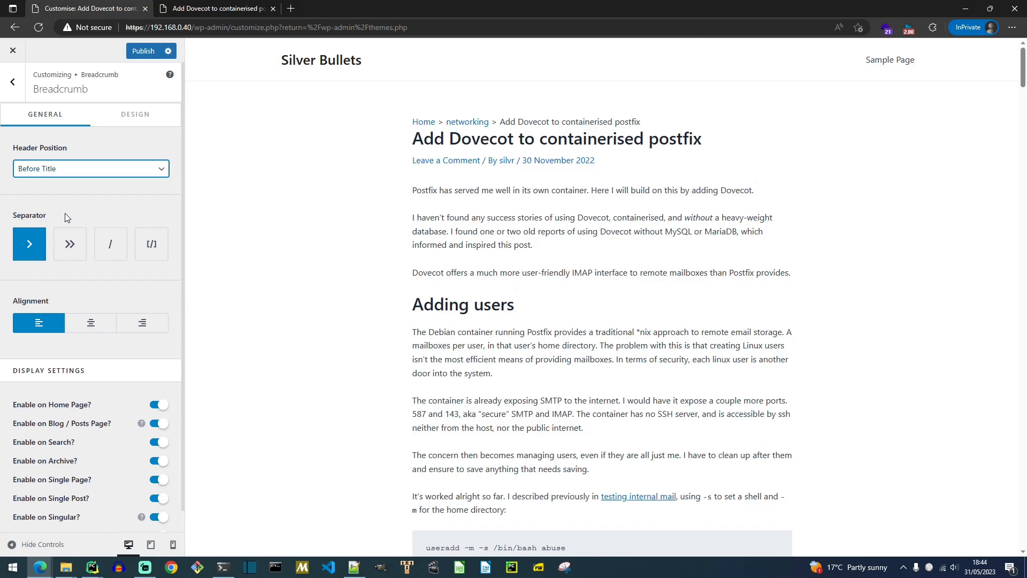
Step: Try the Inside and After header positions for the breadcrumb, and return it to Before Title
click(84, 170)
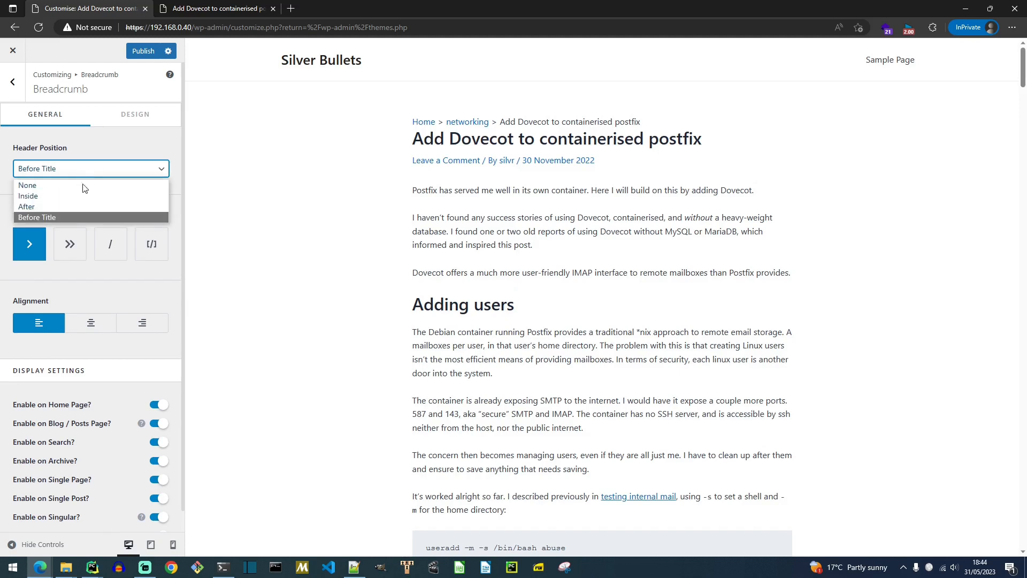
click(83, 196)
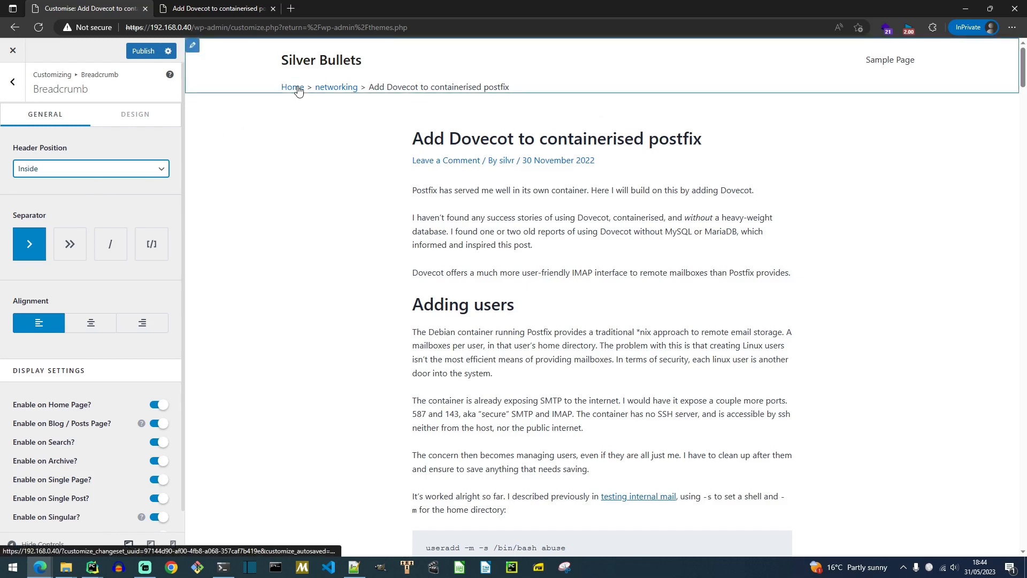
click(55, 171)
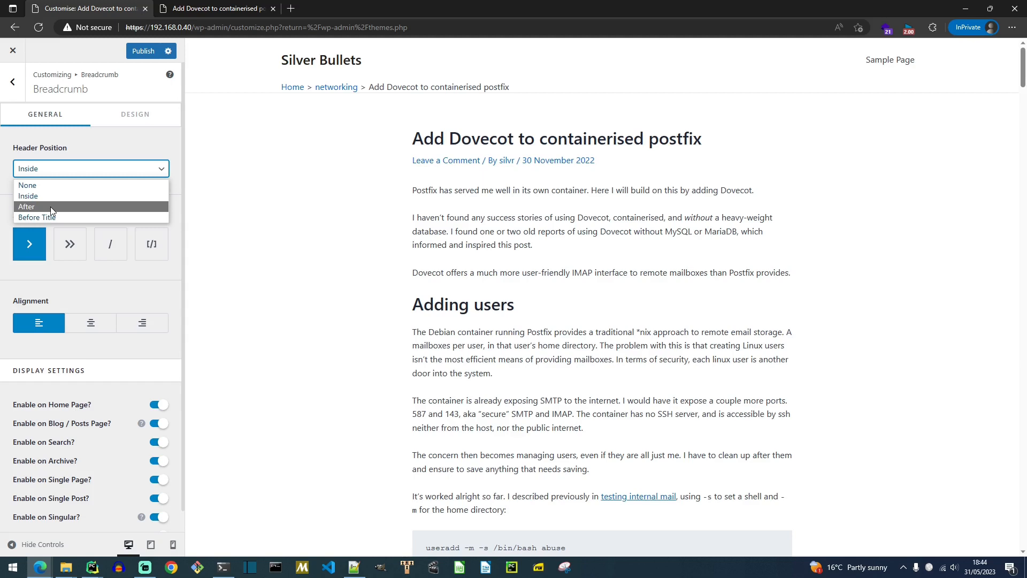
click(50, 207)
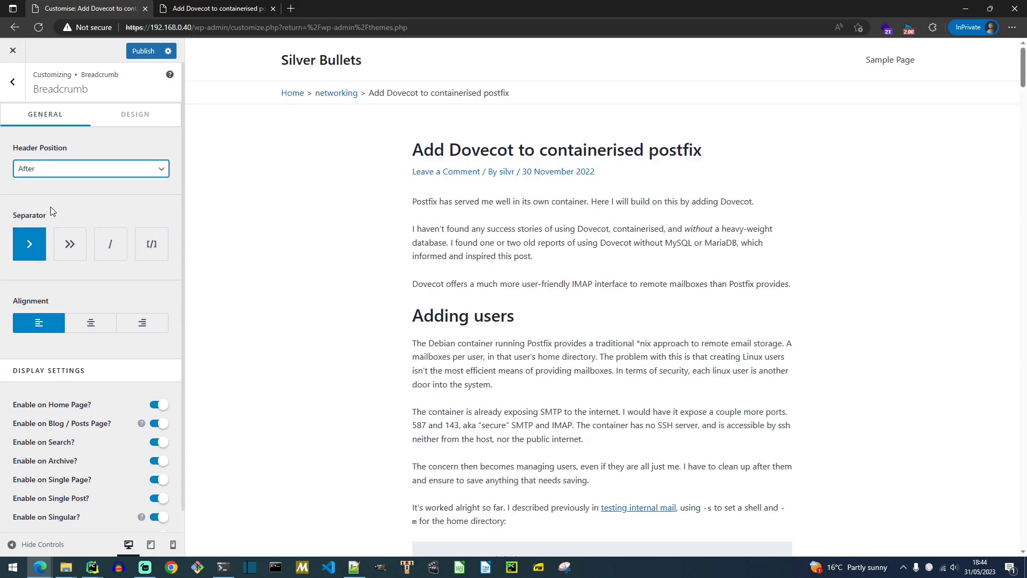
click(51, 169)
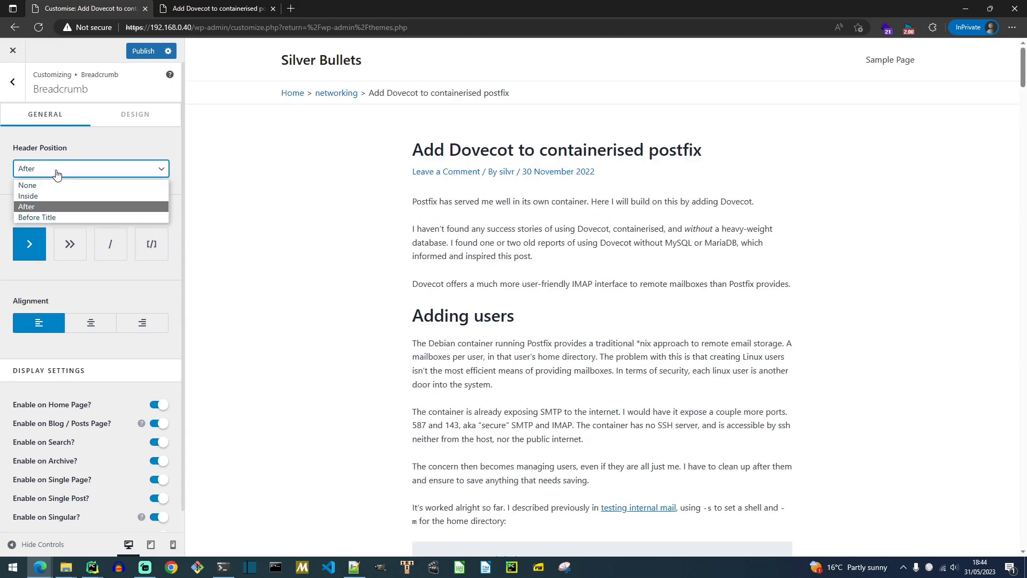
click(50, 217)
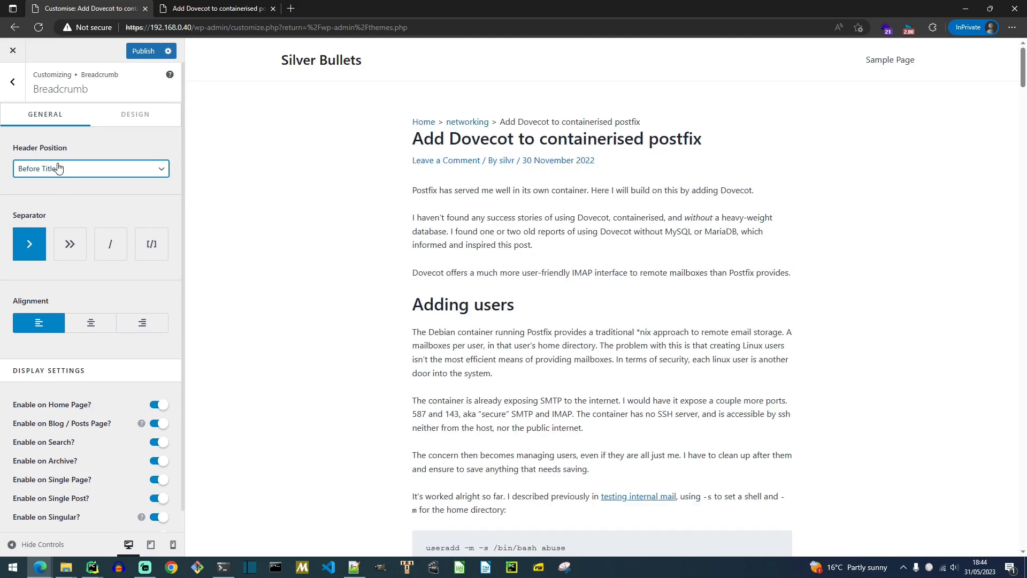
Step: Leave the breadcrumb settings and set the default sidebar layout to Right Sidebar with a width of 23%
scroll(62, 449, down, 1)
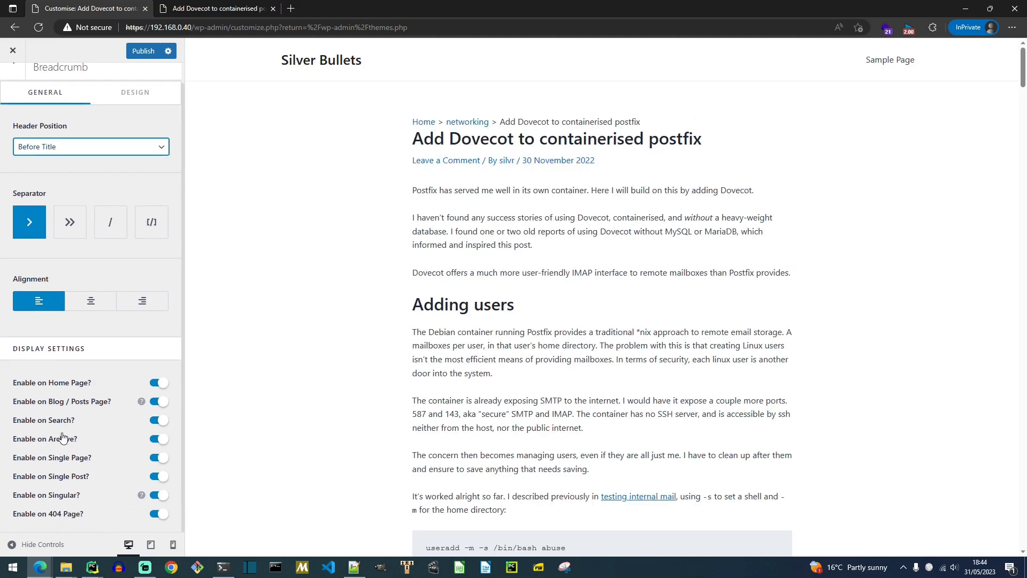
scroll(64, 425, up, 1)
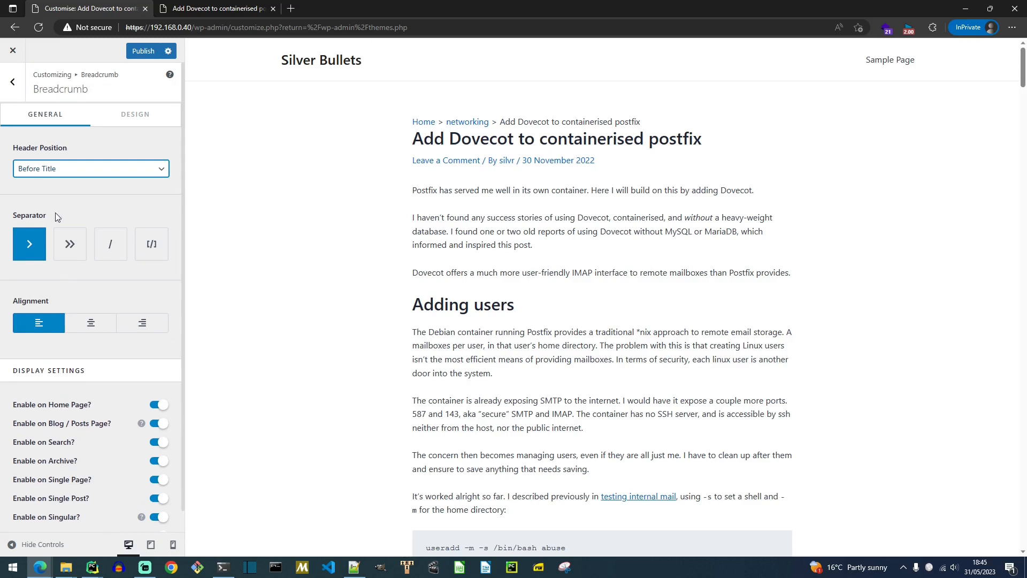
click(12, 81)
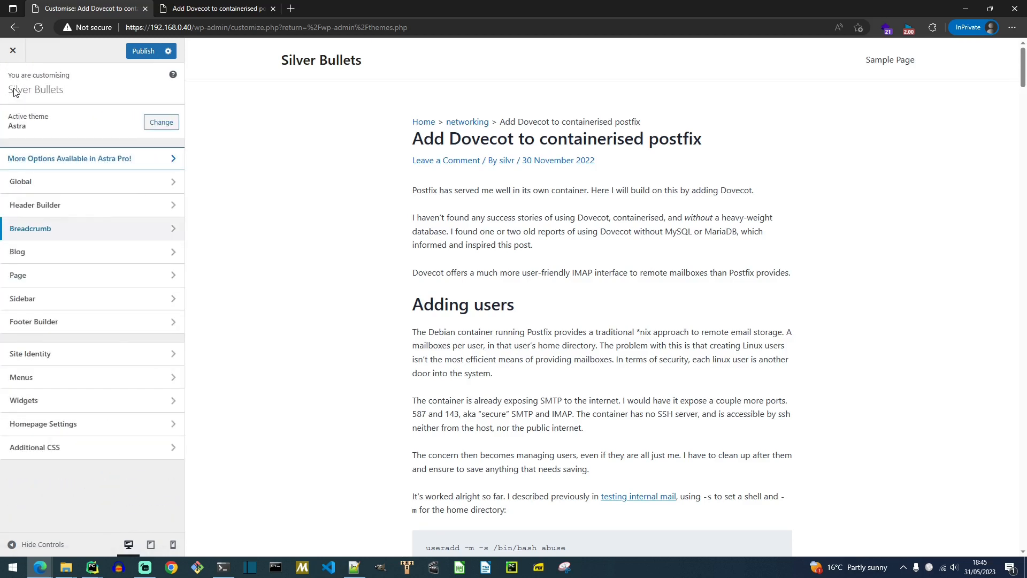
click(37, 298)
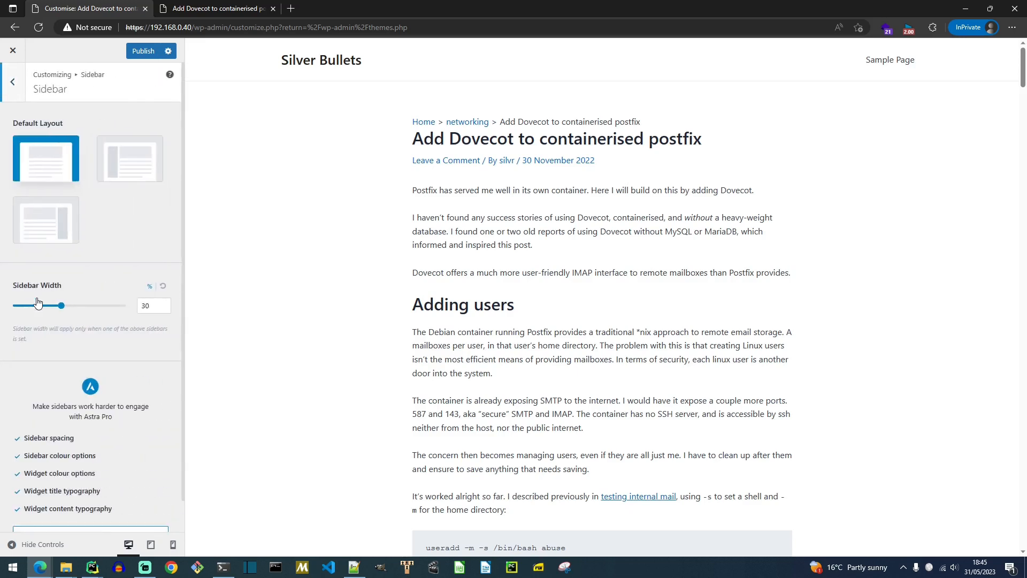
drag(60, 306, 40, 309)
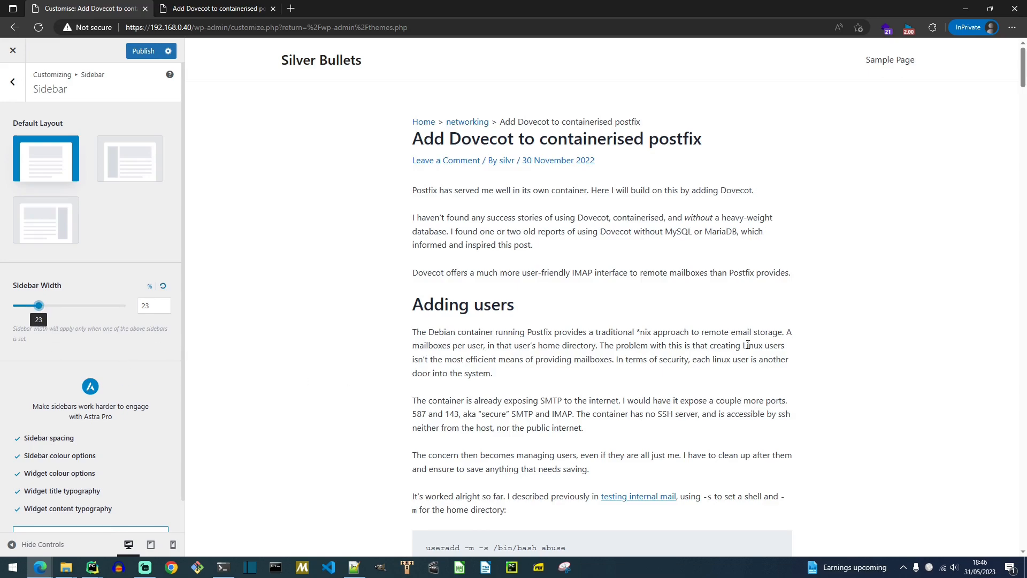
scroll(748, 345, down, 3)
scroll(750, 347, up, 3)
click(59, 233)
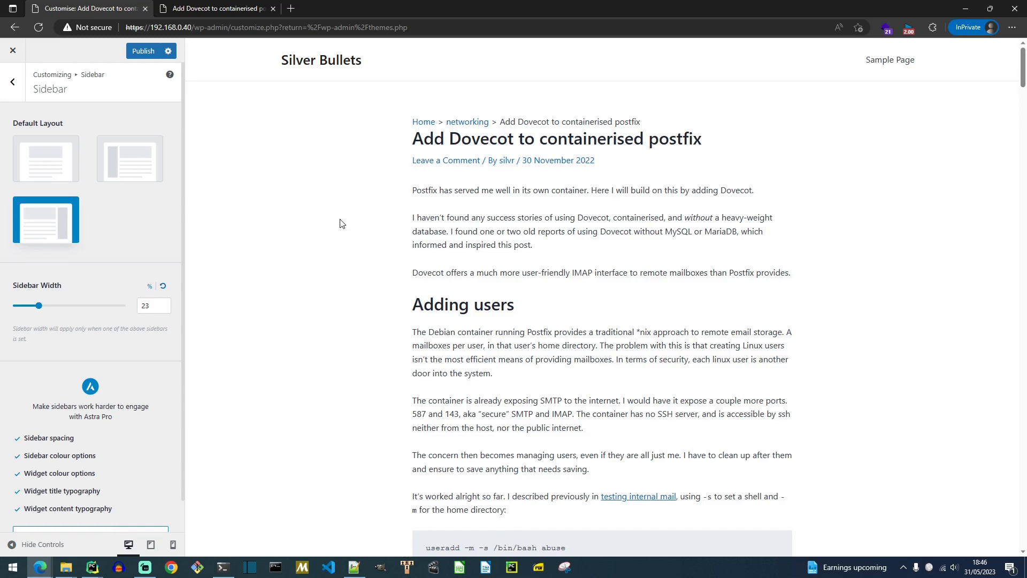
Step: Change the global container layout from Narrow Width to the wider centred-content layout, and review the home page's posts and sidebar
click(12, 86)
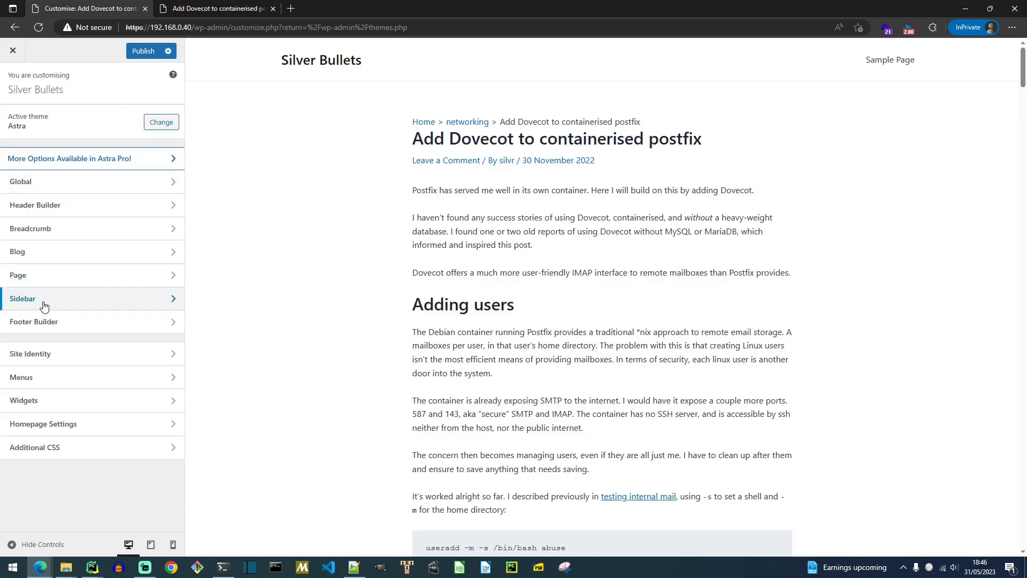
click(36, 184)
click(21, 160)
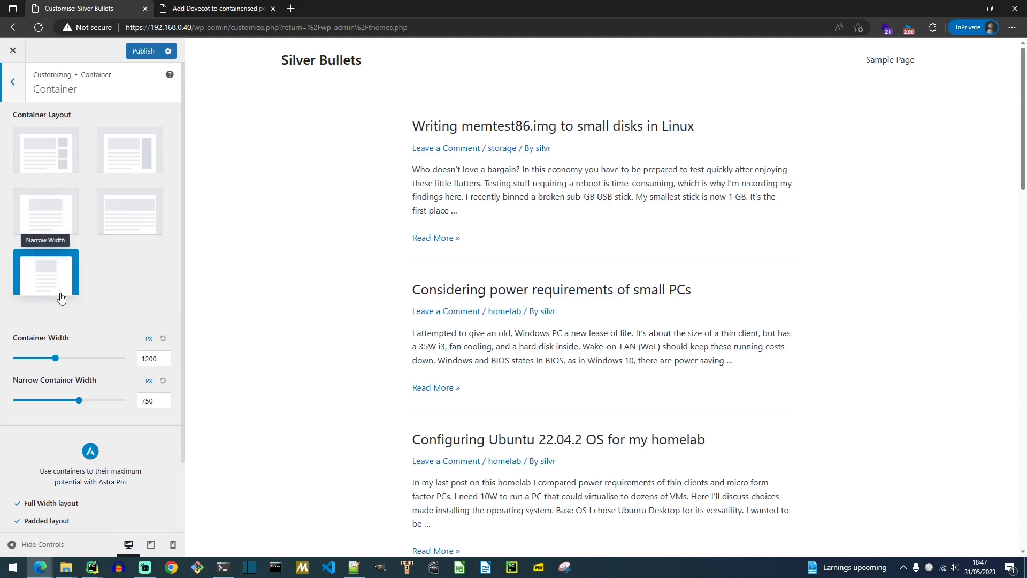
click(55, 229)
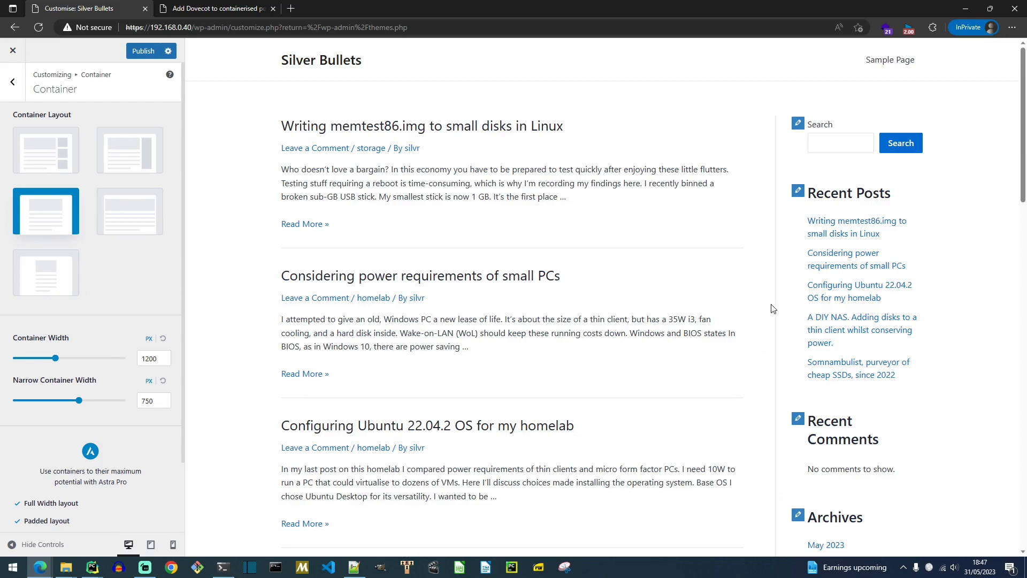
scroll(772, 309, down, 3)
scroll(770, 305, up, 3)
scroll(827, 252, down, 5)
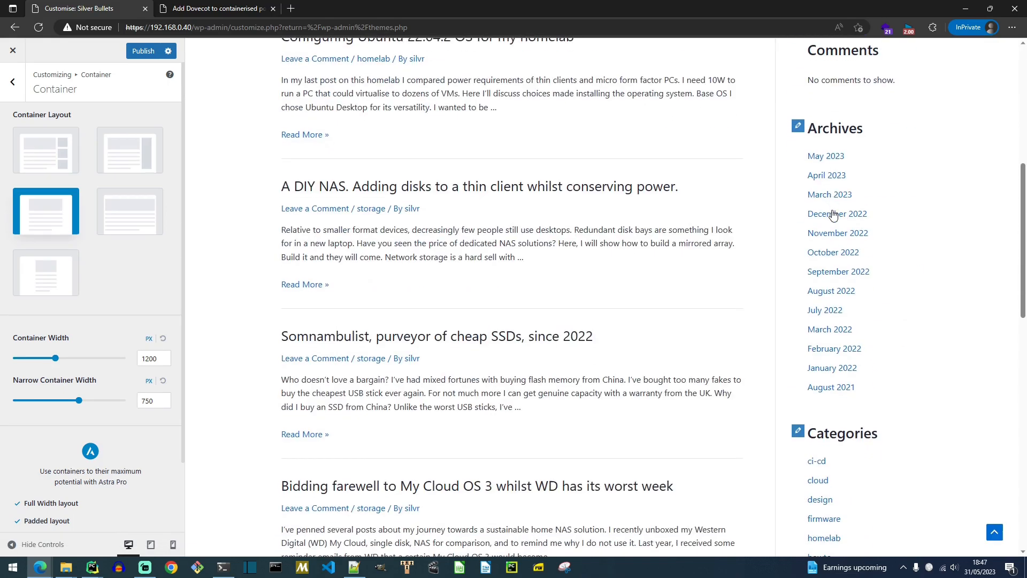
scroll(833, 241, down, 5)
scroll(833, 271, up, 8)
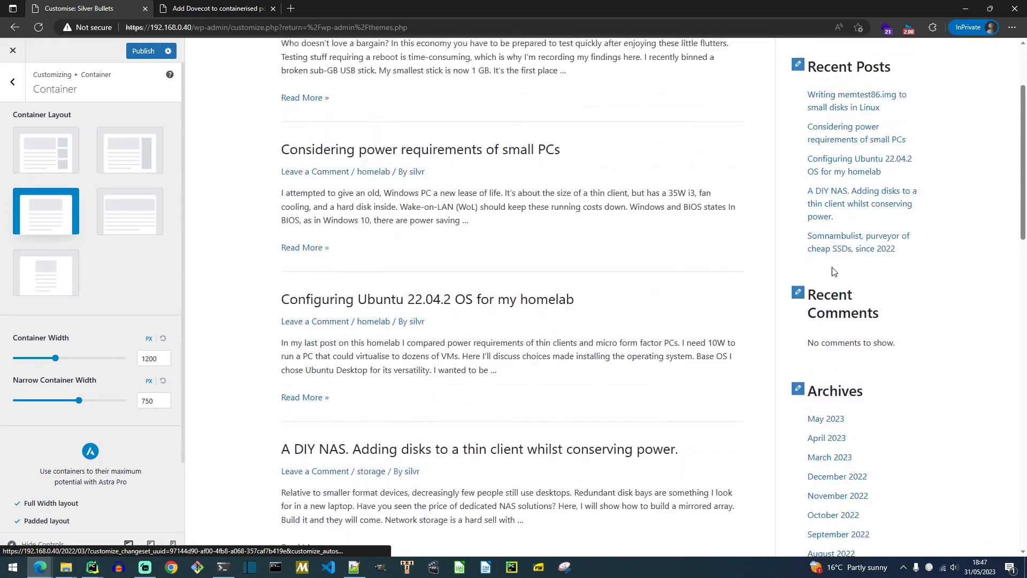
scroll(833, 271, up, 2)
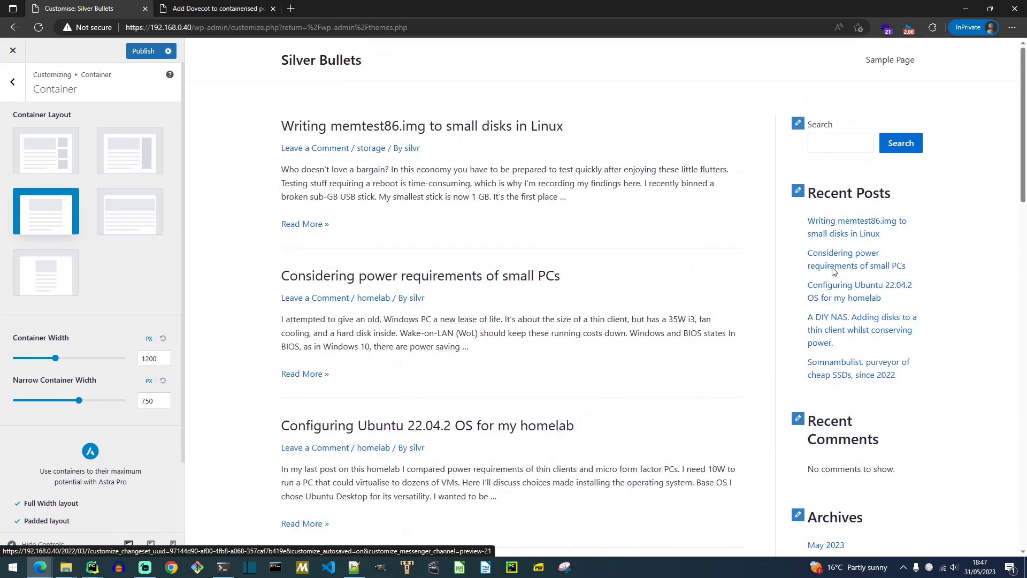
Step: Set the sidebar width to 22%, and try the Left Sidebar layout before returning to Right Sidebar
click(10, 82)
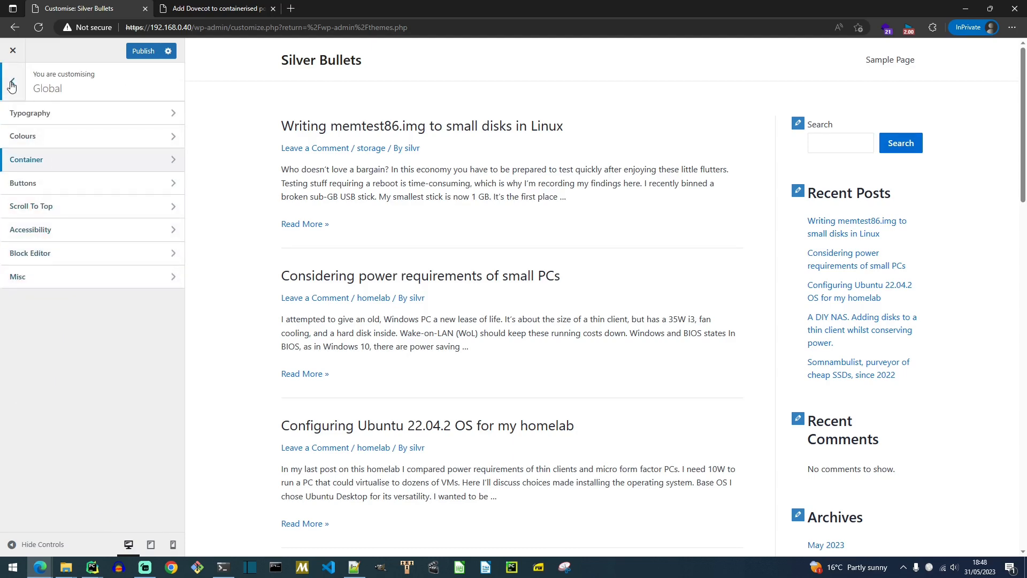
click(11, 84)
click(33, 297)
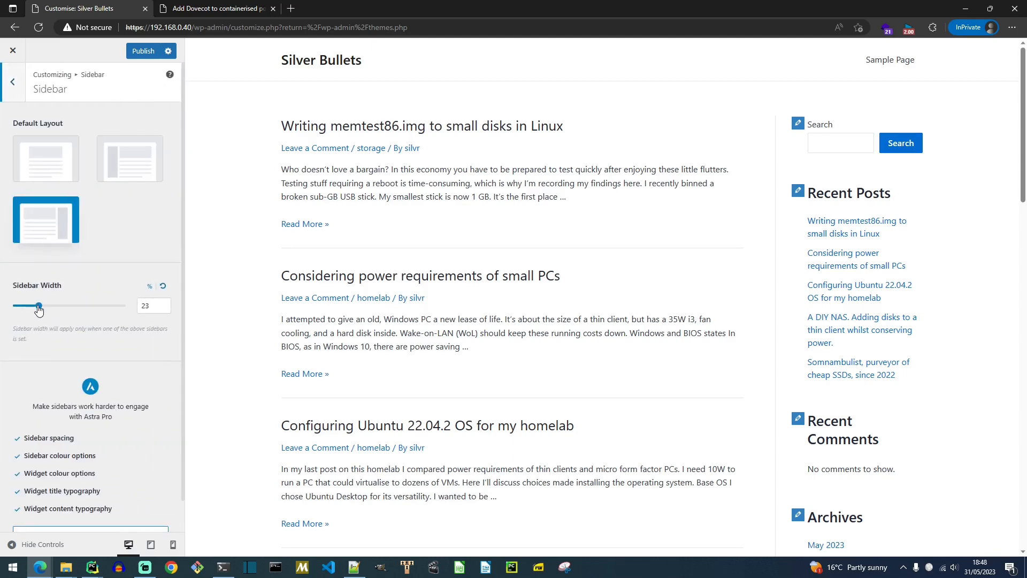
mouse_move(38, 310)
mouse_down()
mouse_move(93, 309)
mouse_move(29, 311)
mouse_move(39, 315)
mouse_up()
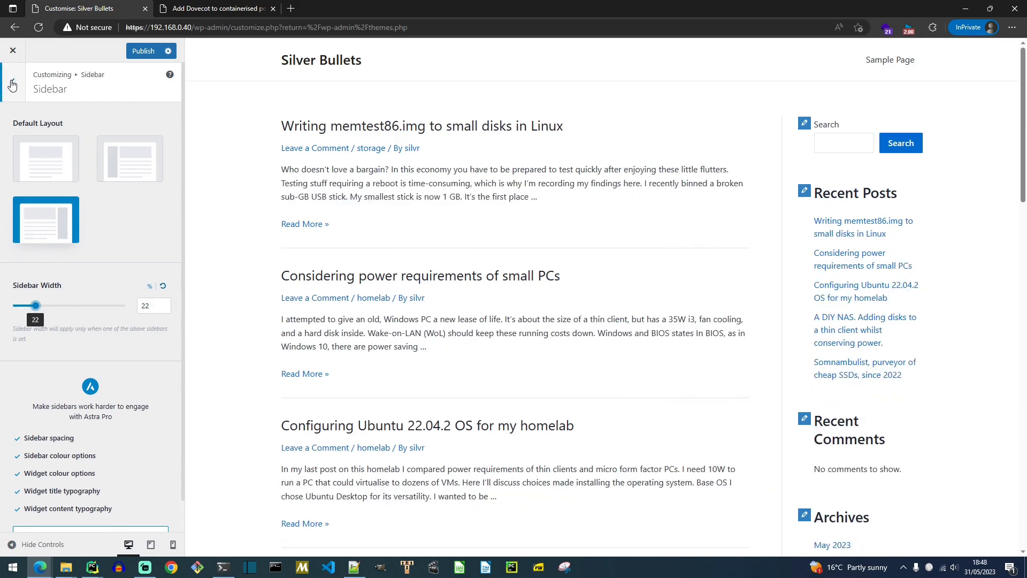
click(130, 176)
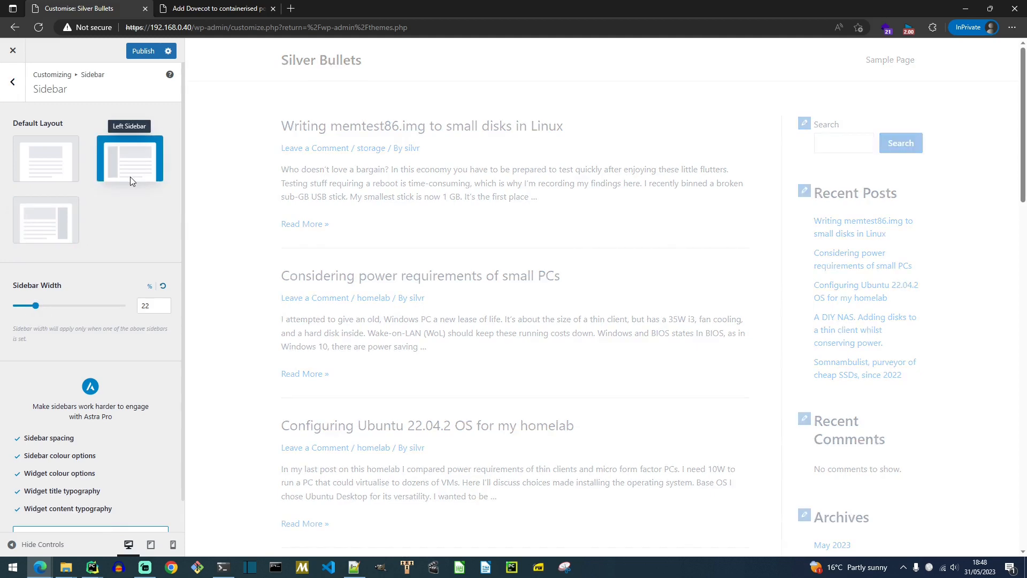
click(48, 217)
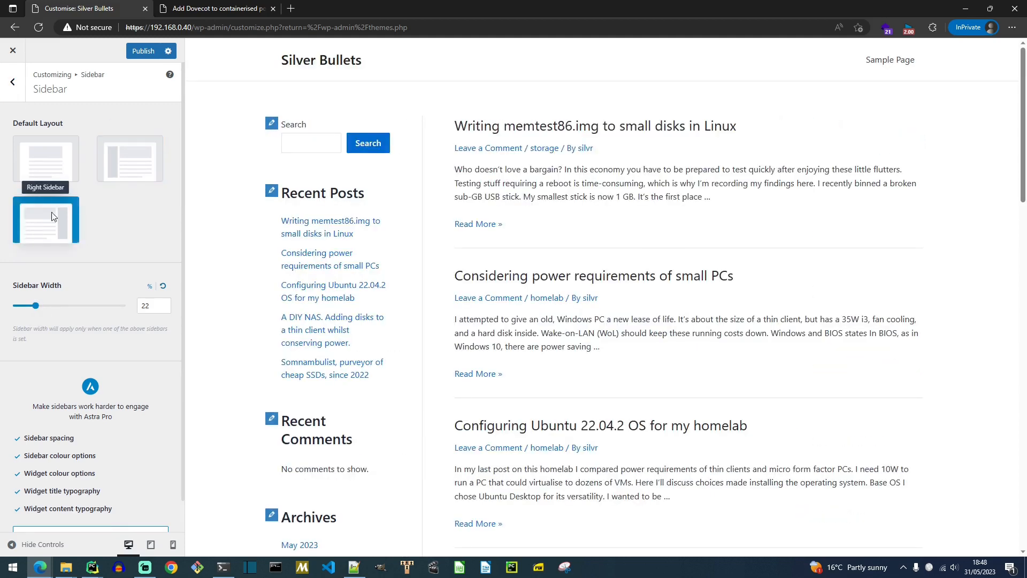
Step: Review the Main Sidebar widgets down to Categories, and open and dismiss the block picker at their end
click(13, 82)
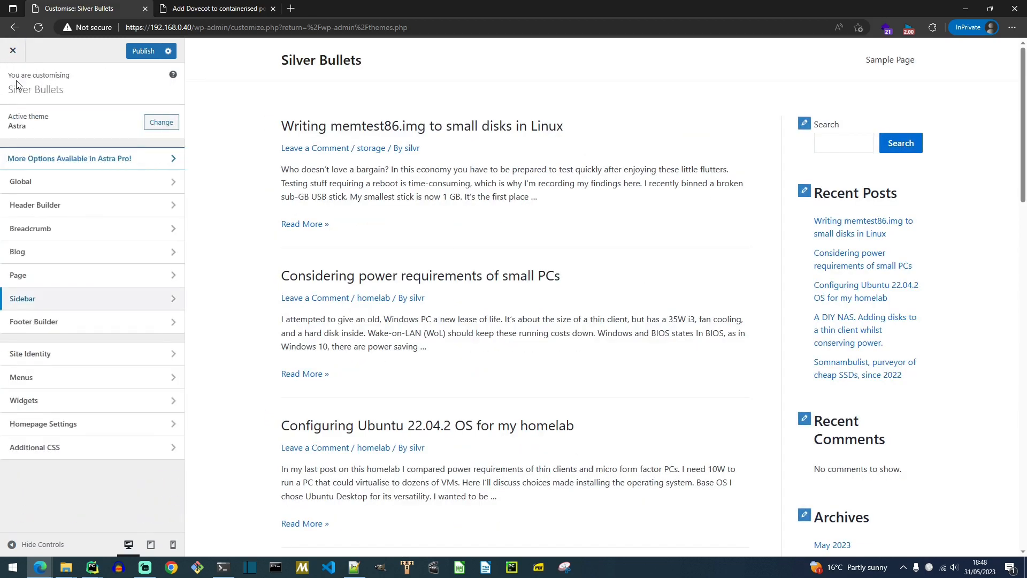
click(32, 399)
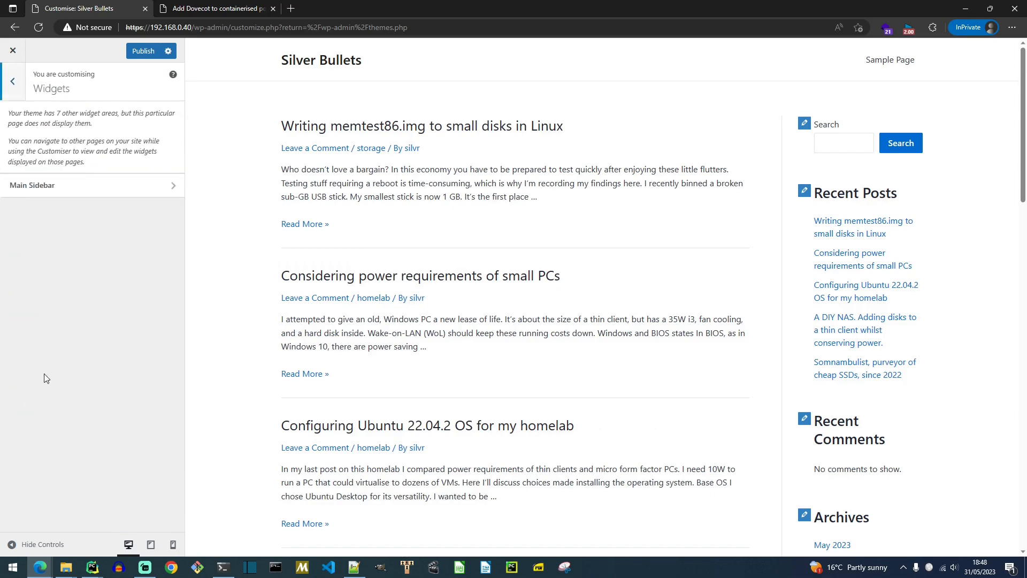
click(39, 185)
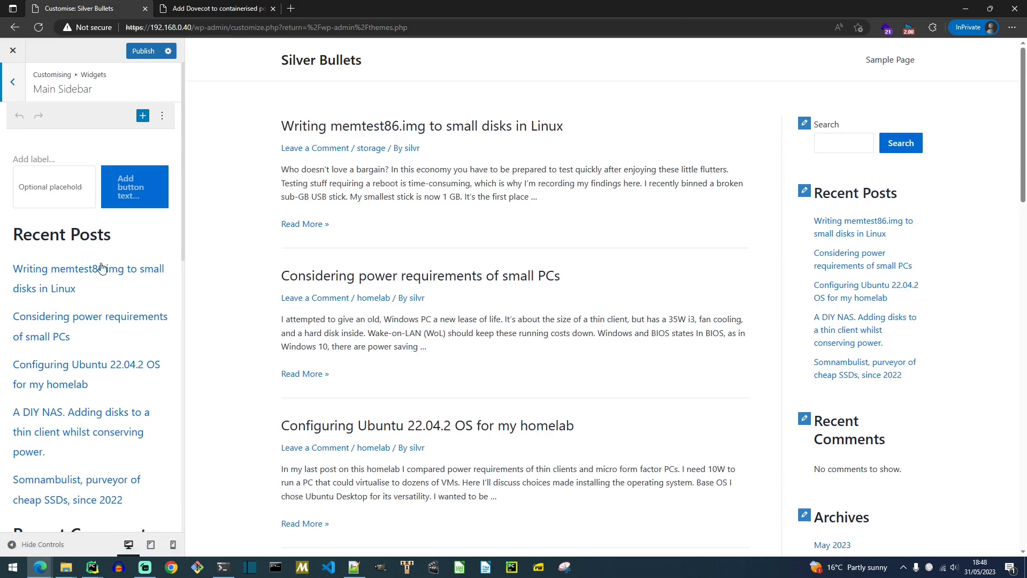
scroll(84, 328, down, 10)
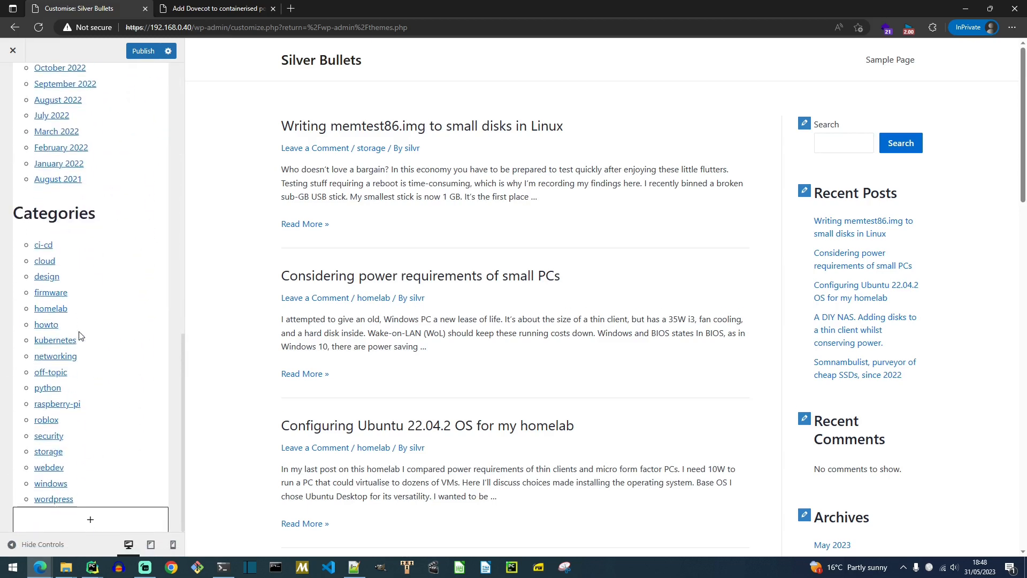
click(76, 520)
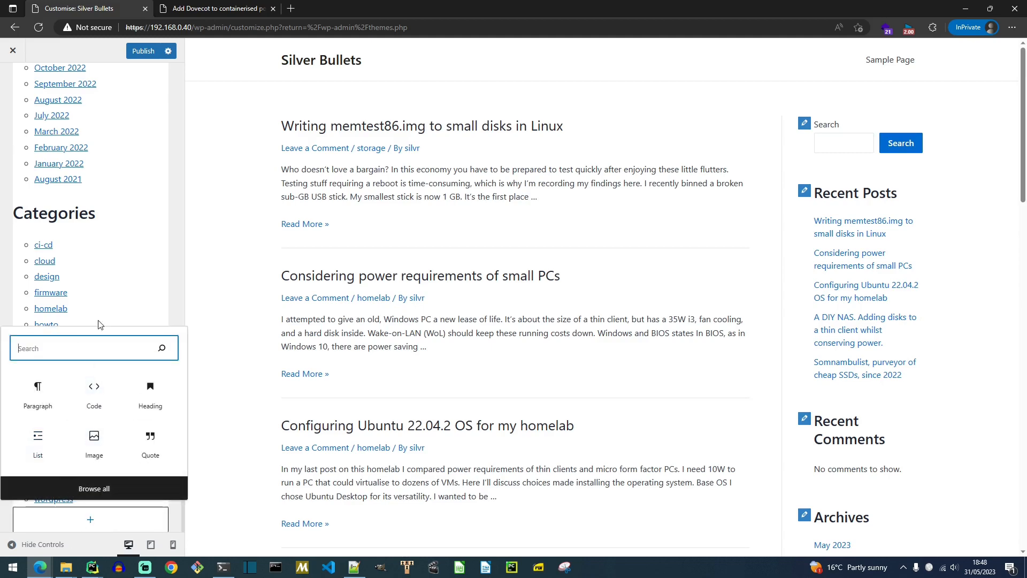
click(135, 271)
scroll(141, 162, up, 5)
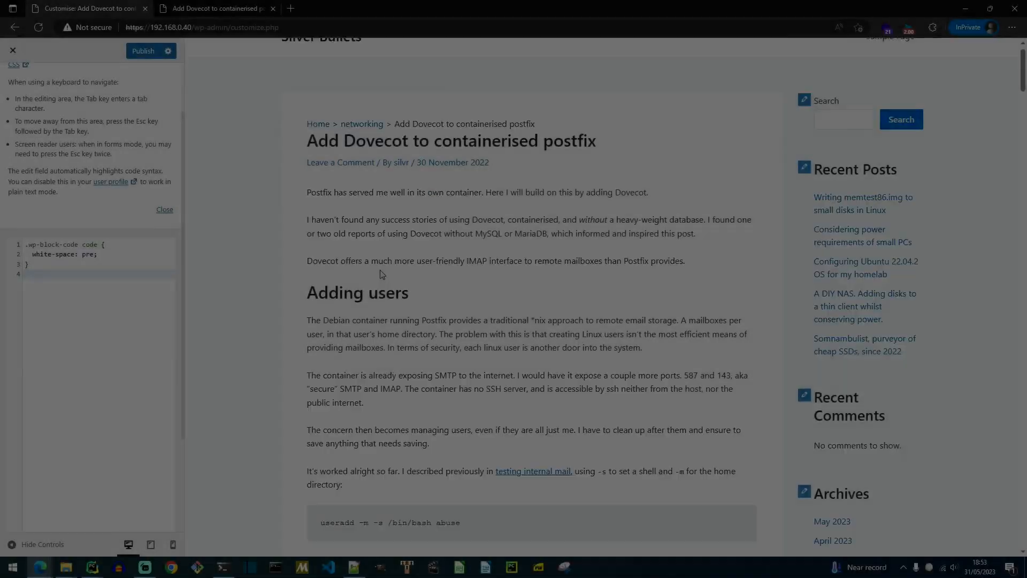
Step: Examine the Dovecot post's code blocks and their horizontal scrolling in the layout with the sidebar
scroll(428, 294, down, 10)
drag(412, 233, 399, 266)
scroll(444, 264, down, 15)
scroll(264, 335, down, 15)
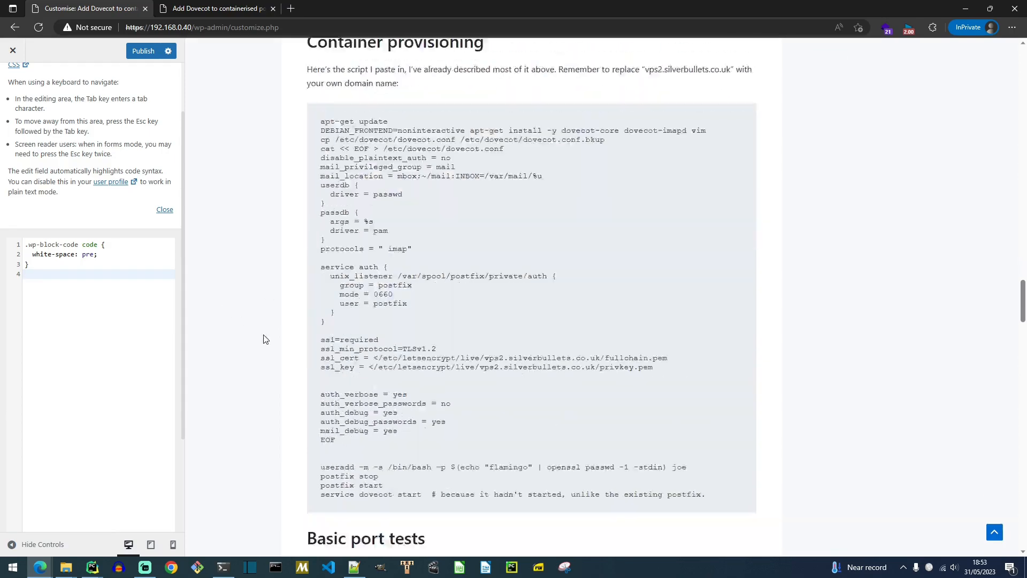
scroll(264, 327, down, 15)
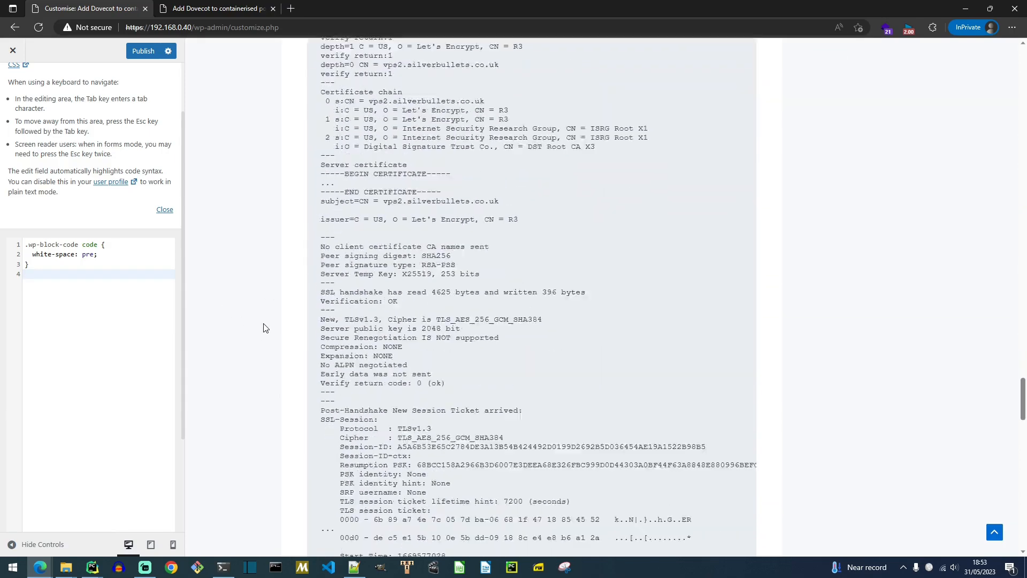
mouse_move(394, 342)
mouse_down()
mouse_move(578, 340)
mouse_move(701, 324)
mouse_move(396, 341)
mouse_up()
scroll(217, 231, down, 10)
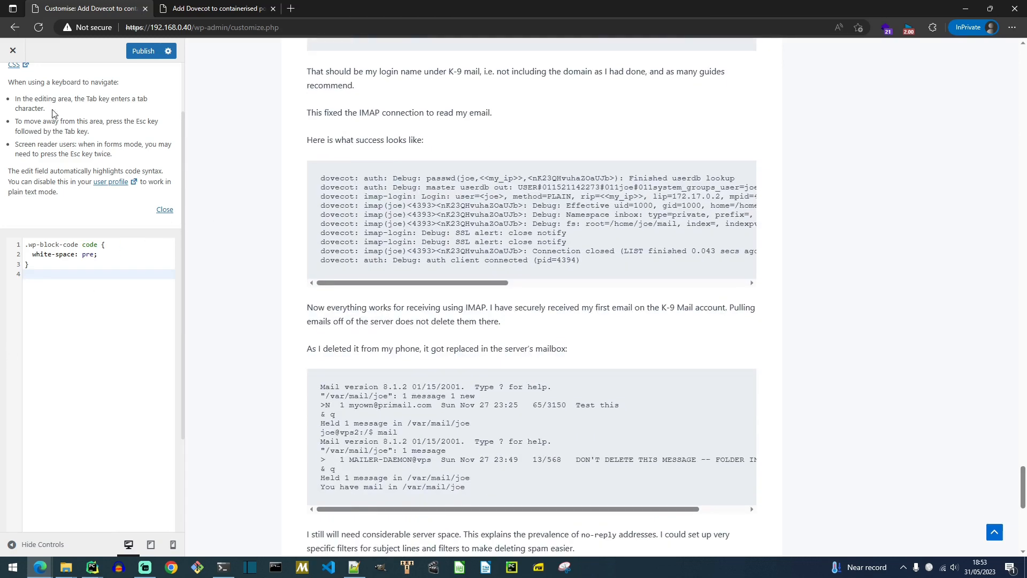
Step: Leave the Additional CSS section, publish the customised theme settings, and close the customiser
scroll(30, 102, up, 2)
click(13, 85)
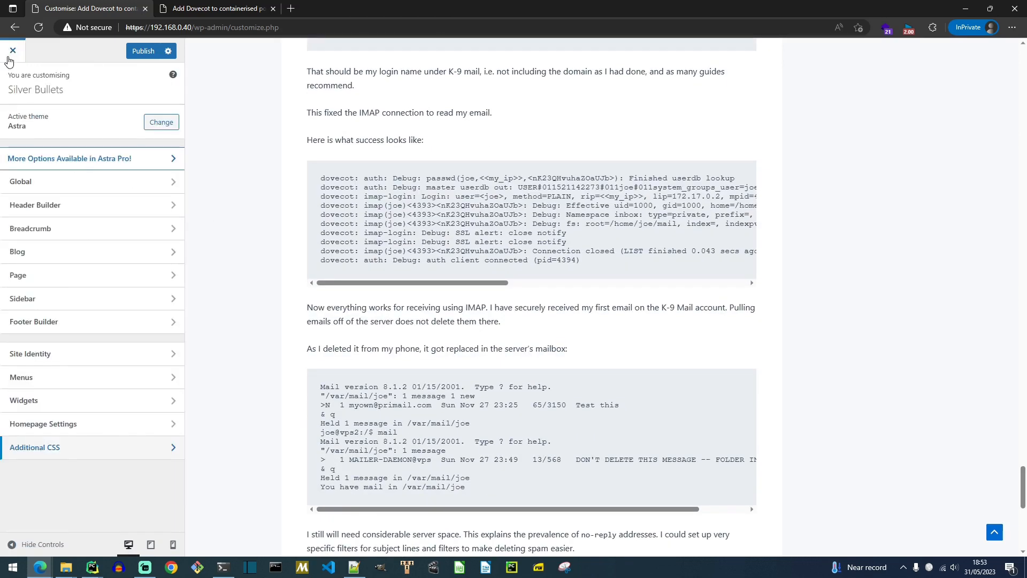
click(152, 52)
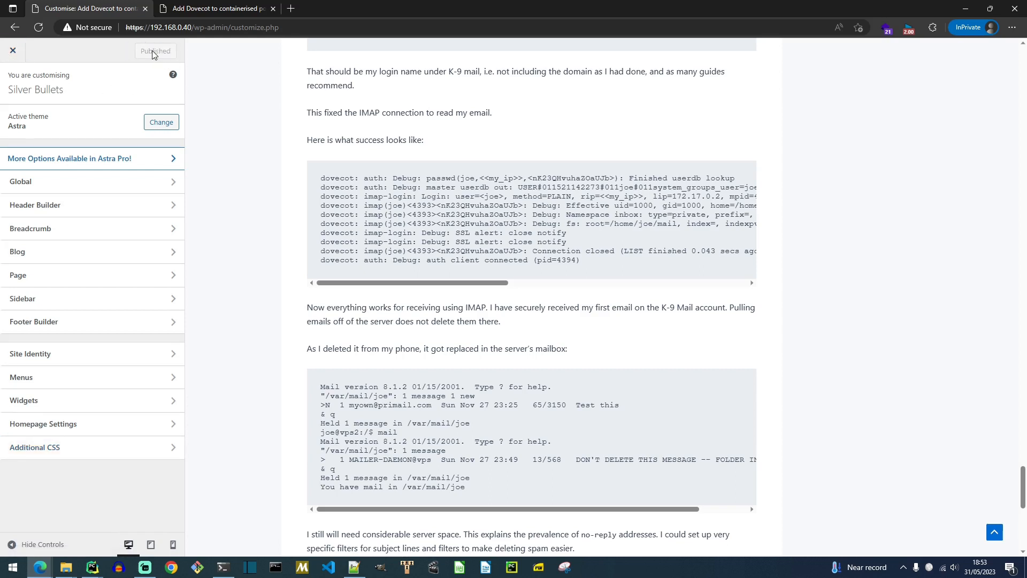
click(13, 50)
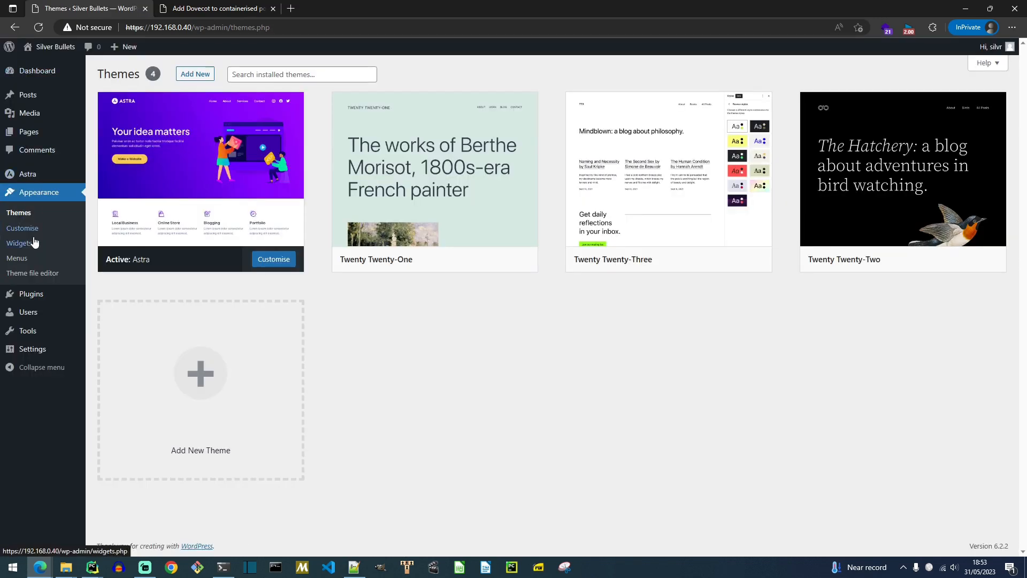
Step: Open Astra's Theme Functions (functions.php) in the theme file editor, accepting the direct-edit warning, and go to the end of the file
click(32, 274)
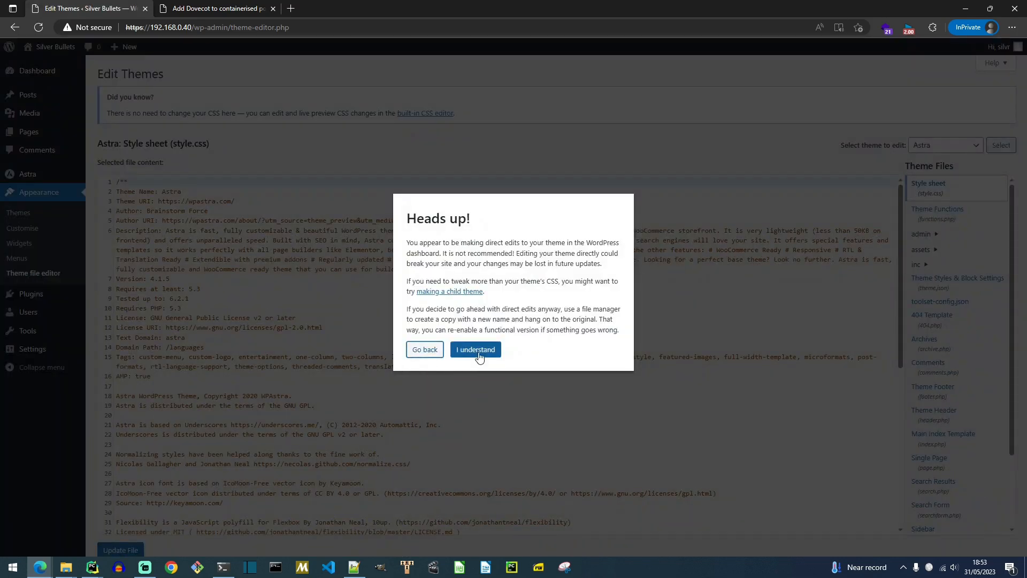
click(478, 351)
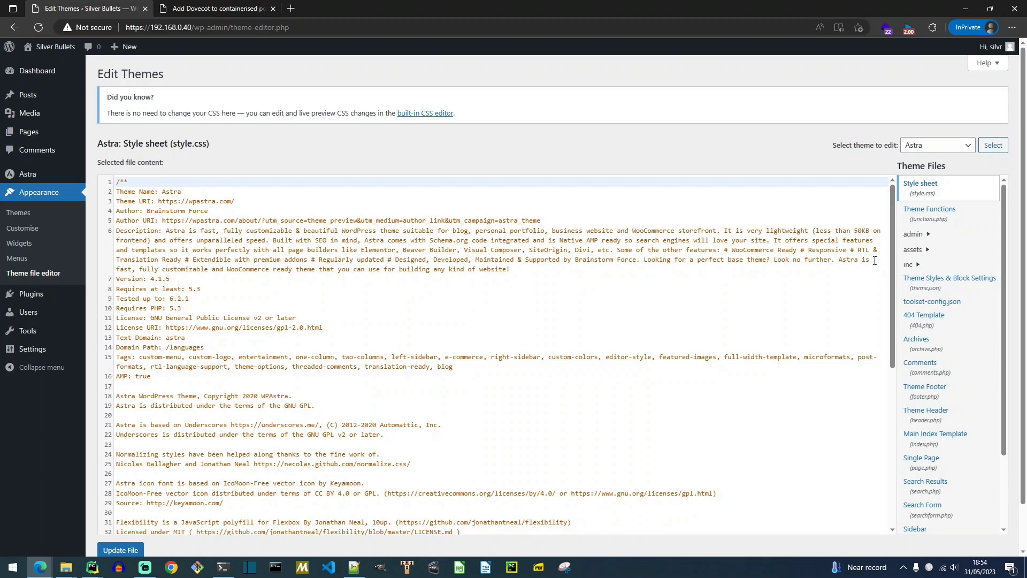
click(939, 214)
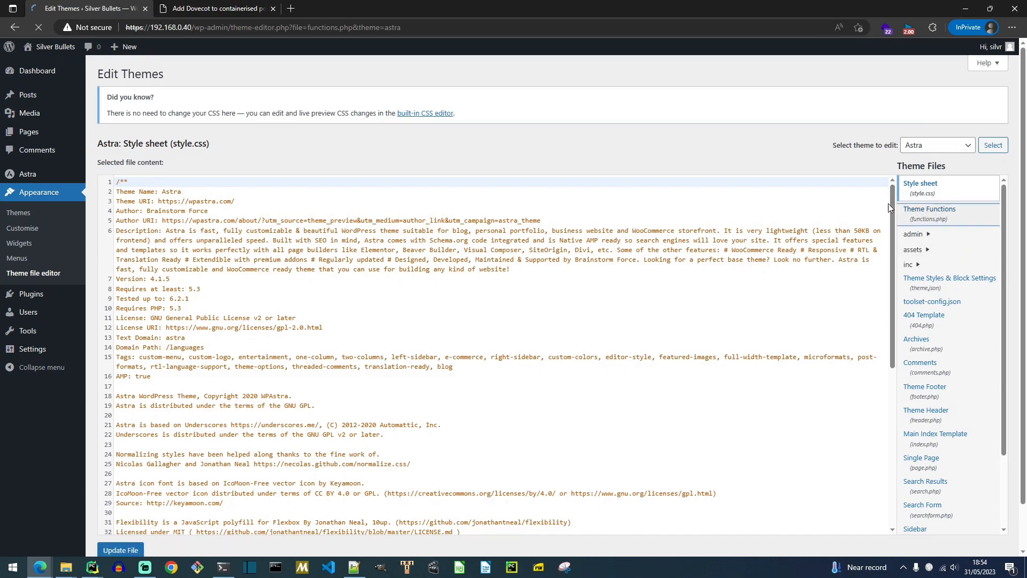
scroll(439, 309, down, 20)
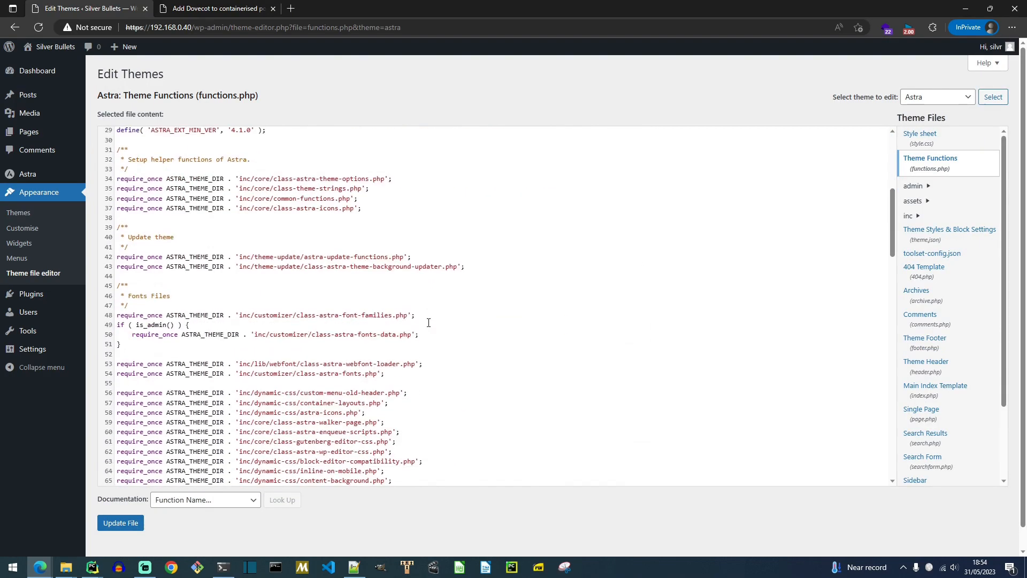
scroll(429, 323, down, 8)
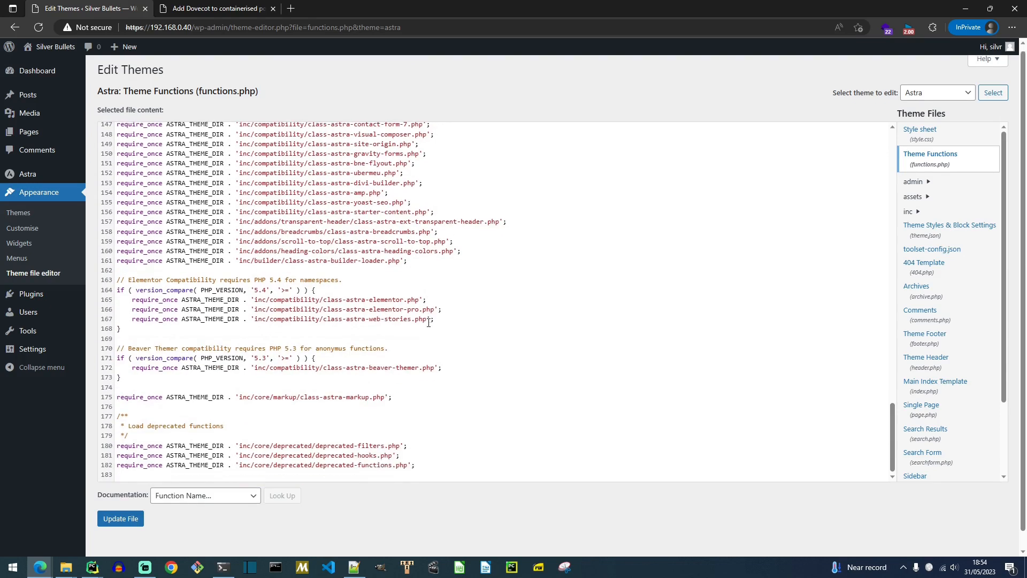
Step: Append an intermediate_image_sizes_advanced filter whose function ( $sizes ) returns [], followed by add_filter( 'big_image_size_threshold', '__return_false' );, leaving blank lines before them
click(443, 452)
key(Return)
key(Return)
key(Return)
key(Return)
key(Return)
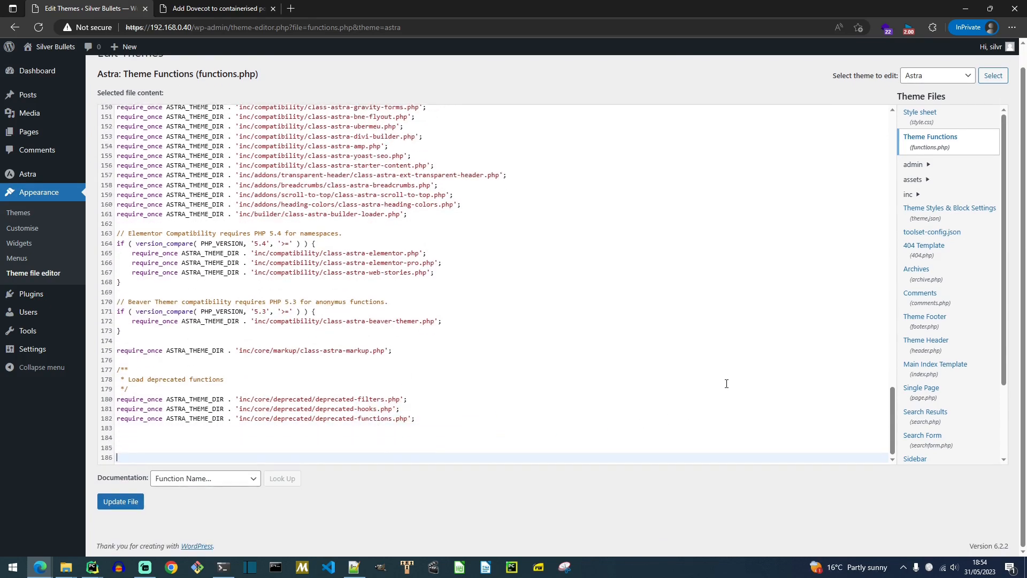
key(Up)
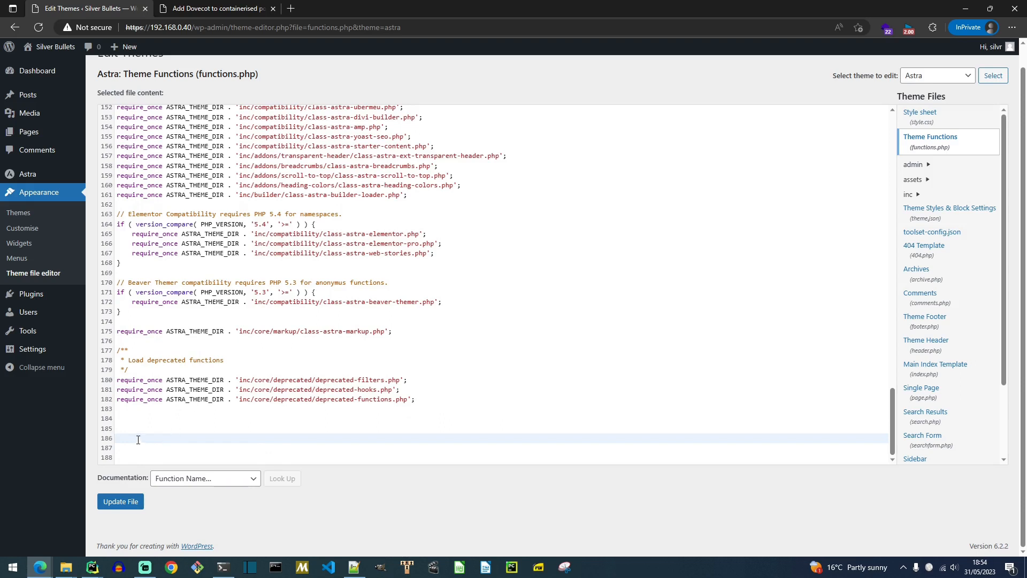
text(add_filter( 'intermediate_image_sizes_advanced', function ( $sizes ) { 	return []; } ); add_filter( 'big_image_size_threshold', '__return_false' );)
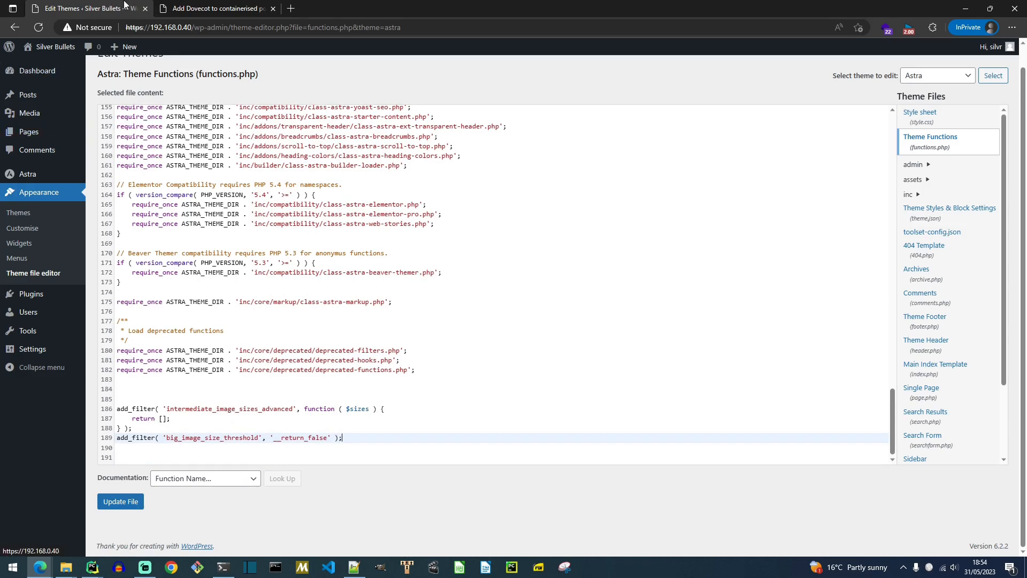
Step: Open the Media Library in the browser tab holding the Dovecot post and upload IMG_20230504_180714.jpg from the Saved Pictures folder
click(204, 7)
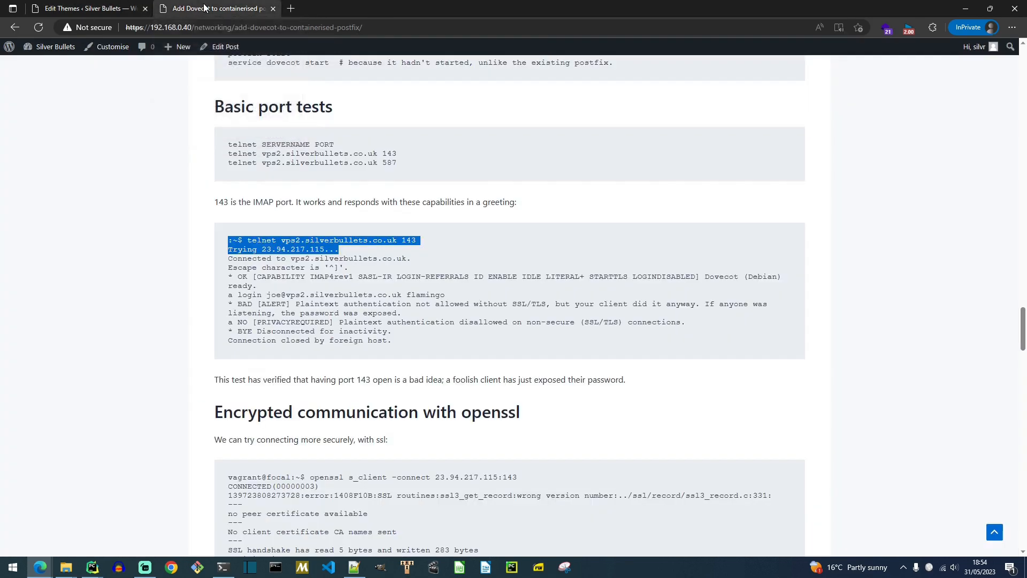
click(13, 49)
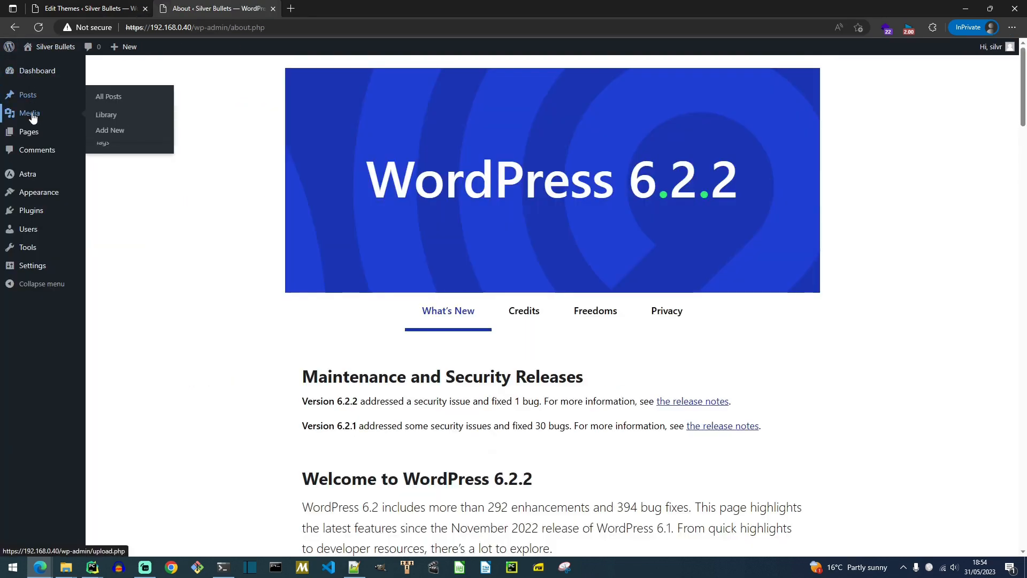
click(31, 116)
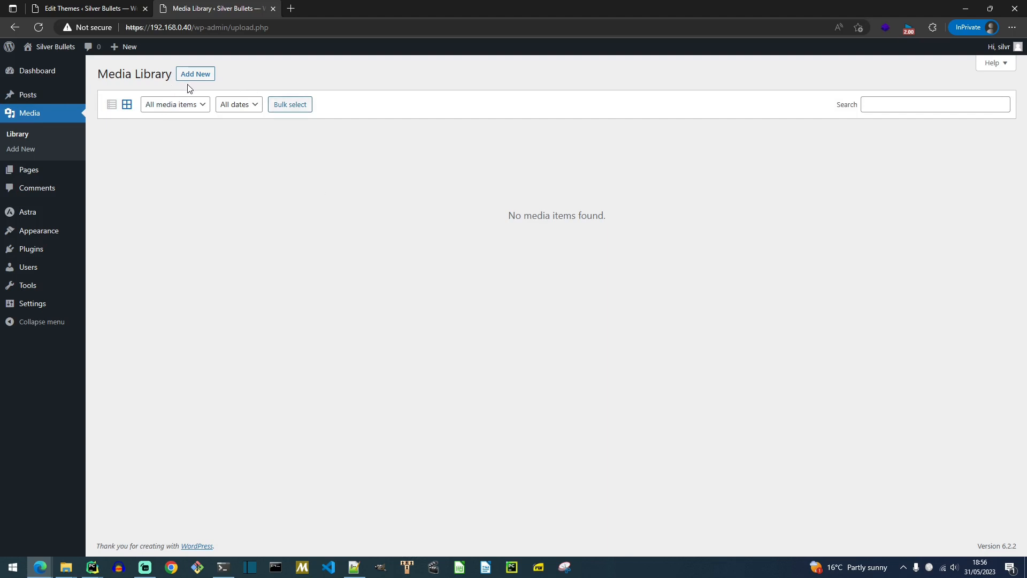
key(alt+Tab)
drag(483, 178, 253, 184)
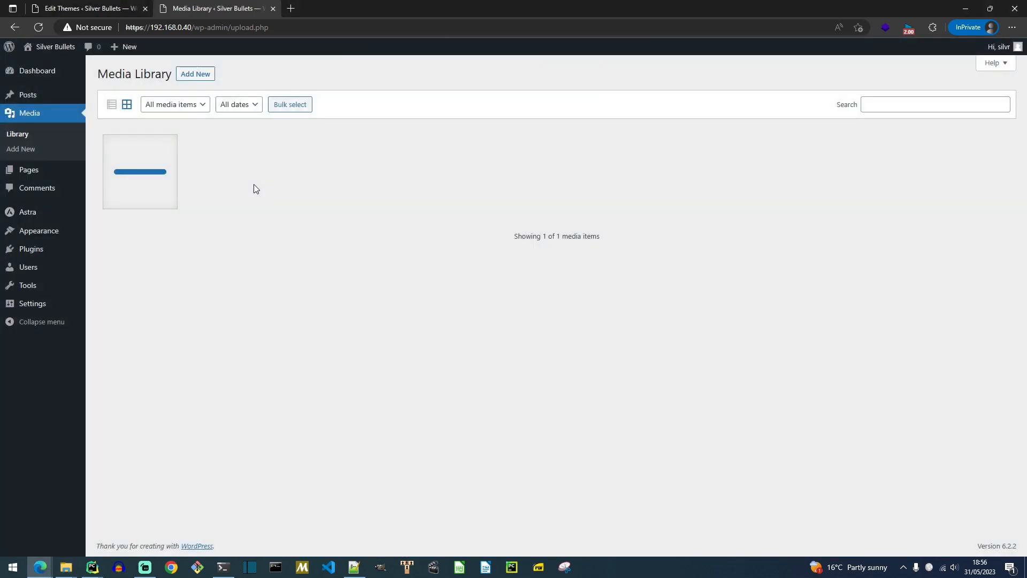
Step: Switch to the stagingwp terminal, run ll /var/www/wordpress/wp-content/uploads/2023/05/ to list the generated image files, and return to the Media Library
key(alt+Tab)
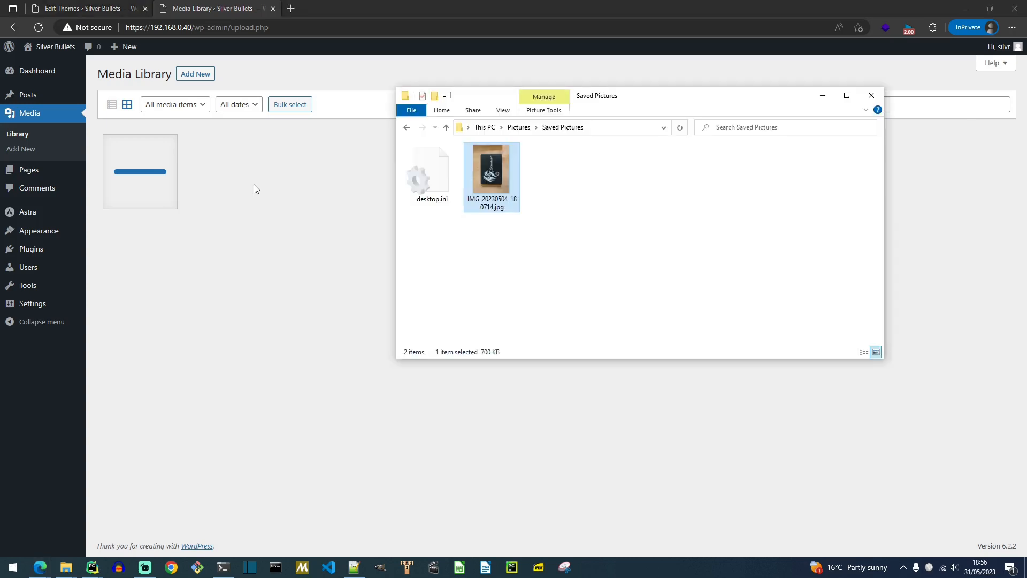
key(alt+Tab)
key(Return)
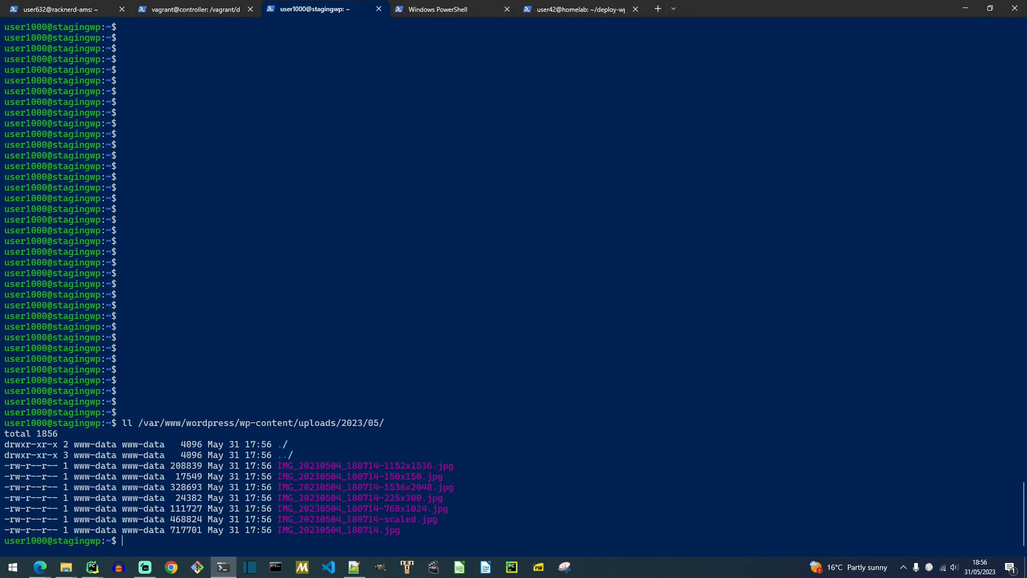
key(Up)
key(Up)
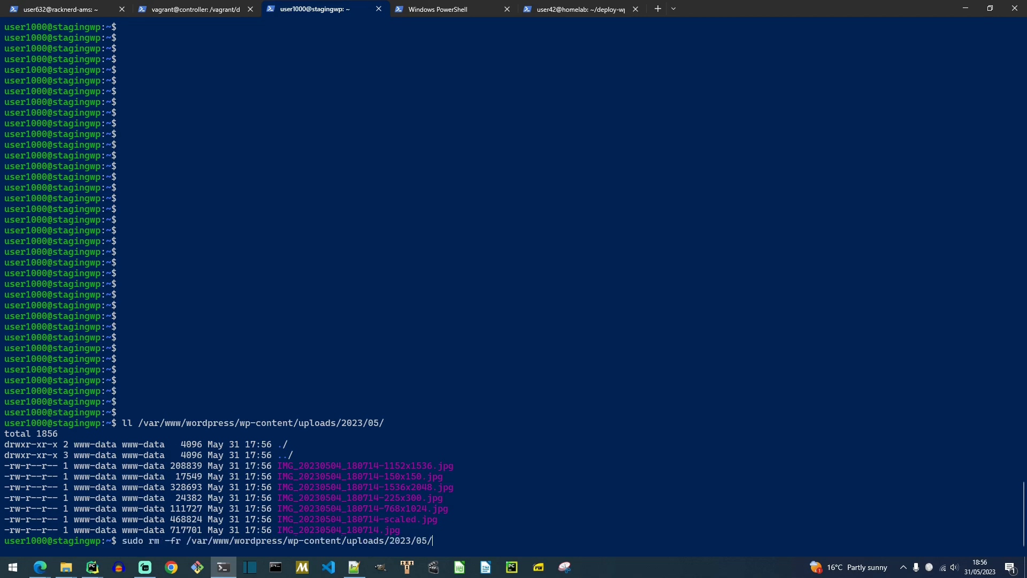
key(alt+Tab)
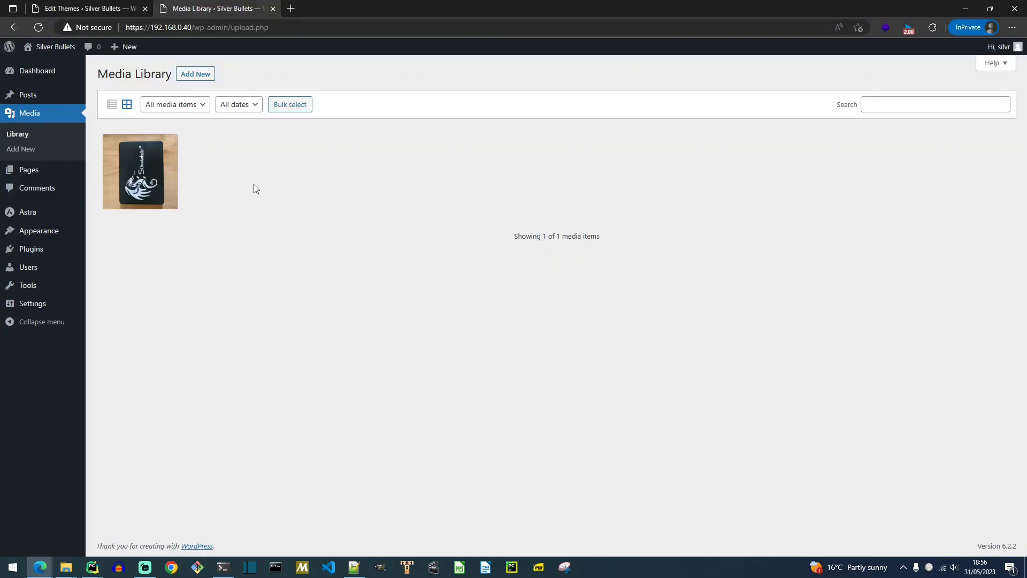
Step: Permanently delete the uploaded IMG_20230504_180714 image from the Media Library
click(180, 188)
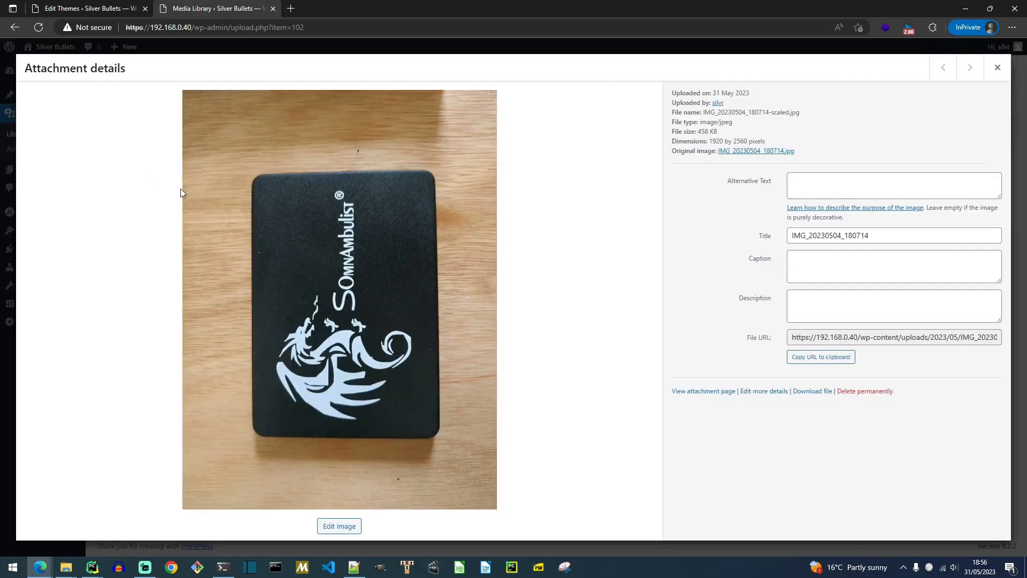
click(856, 392)
click(569, 104)
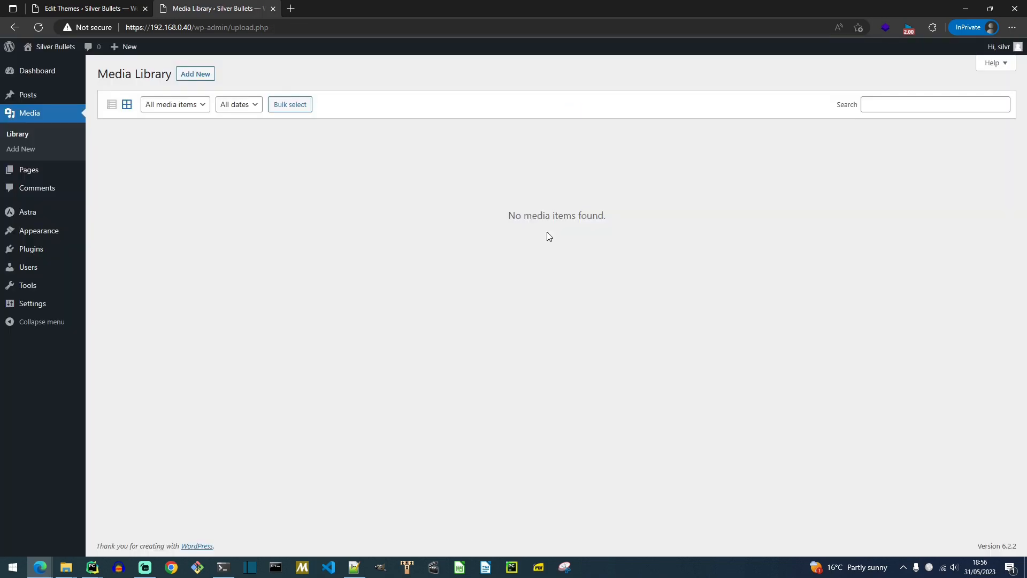
Step: List /var/www/wordpress/wp-content/uploads/2023/05/ in the terminal to check the folder after the deletion, and return to the Media Library
key(alt+Tab)
key(Up)
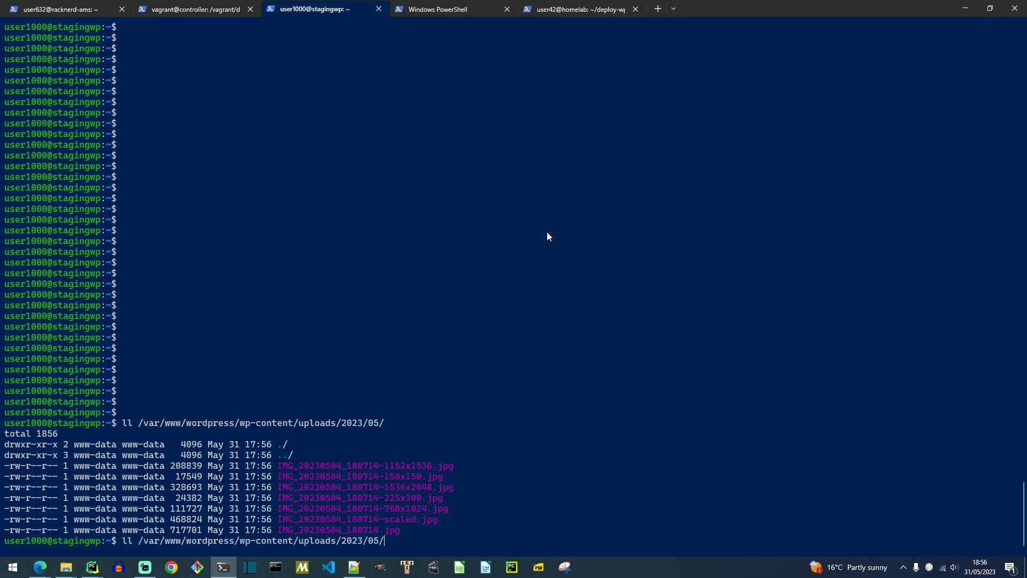
key(Return)
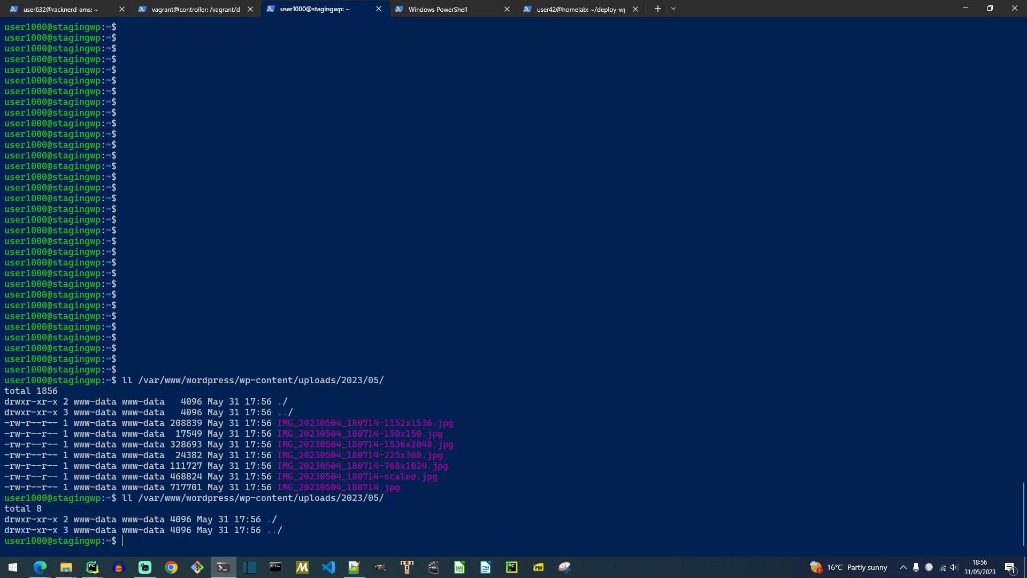
key(alt+Tab)
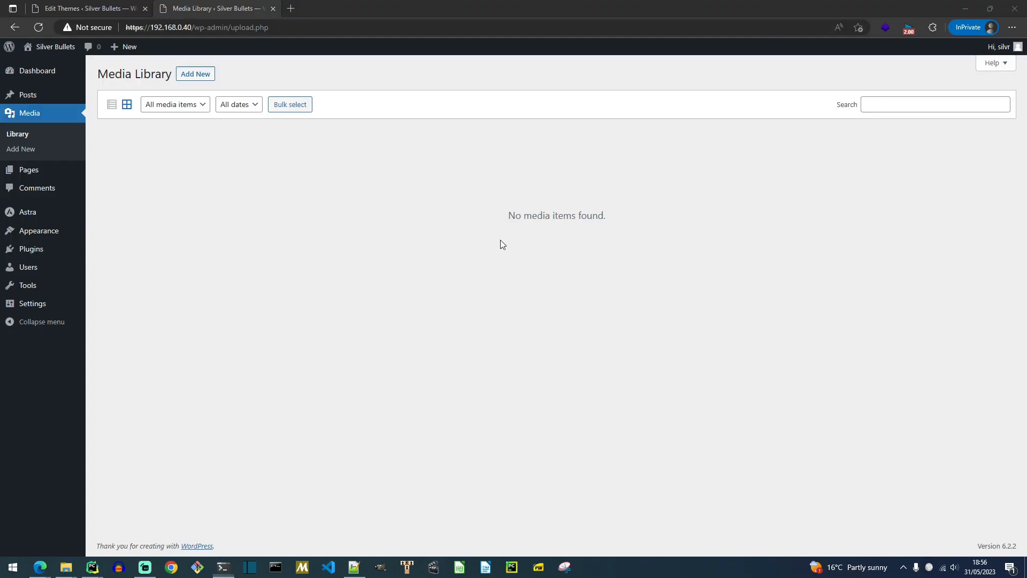
Step: Save the edited functions.php, and upload IMG_20230504_180714.jpg to the Media Library again
click(91, 11)
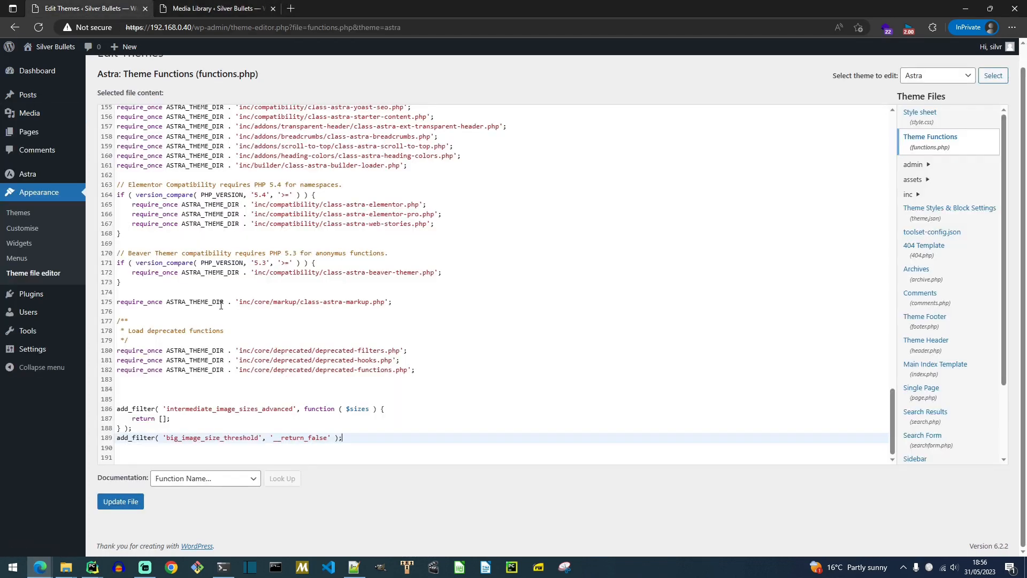
click(123, 500)
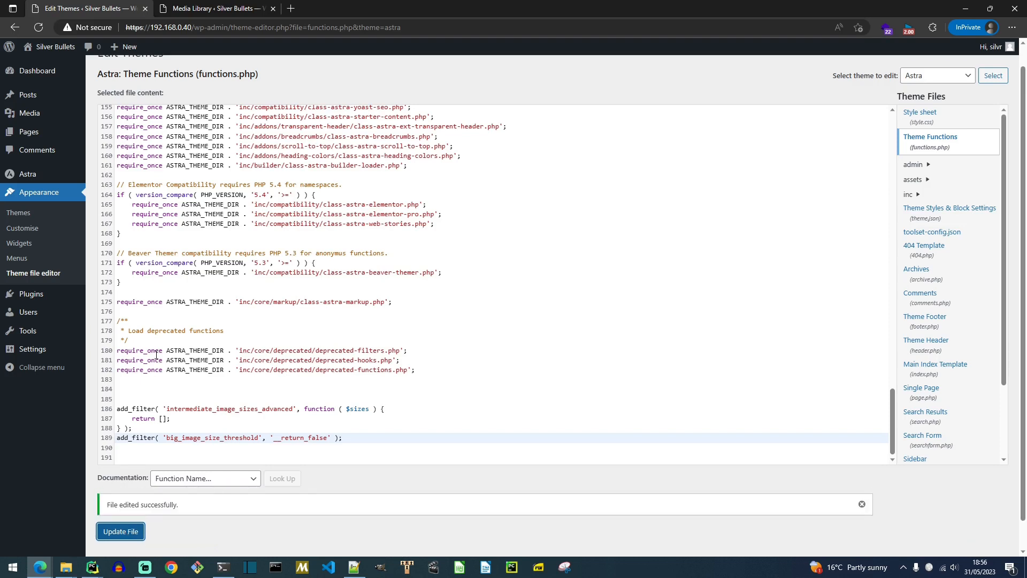
click(225, 8)
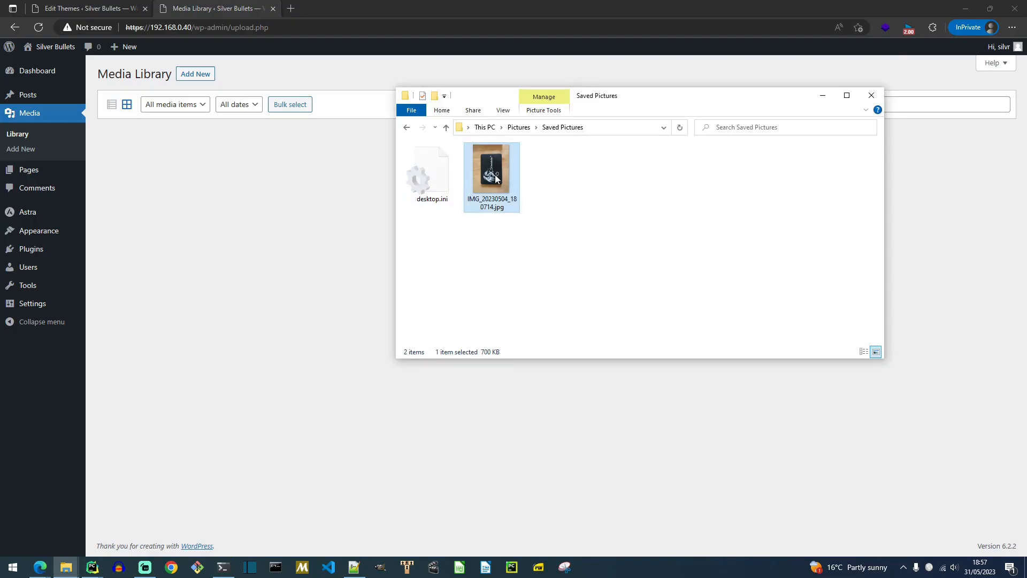
drag(496, 174, 225, 227)
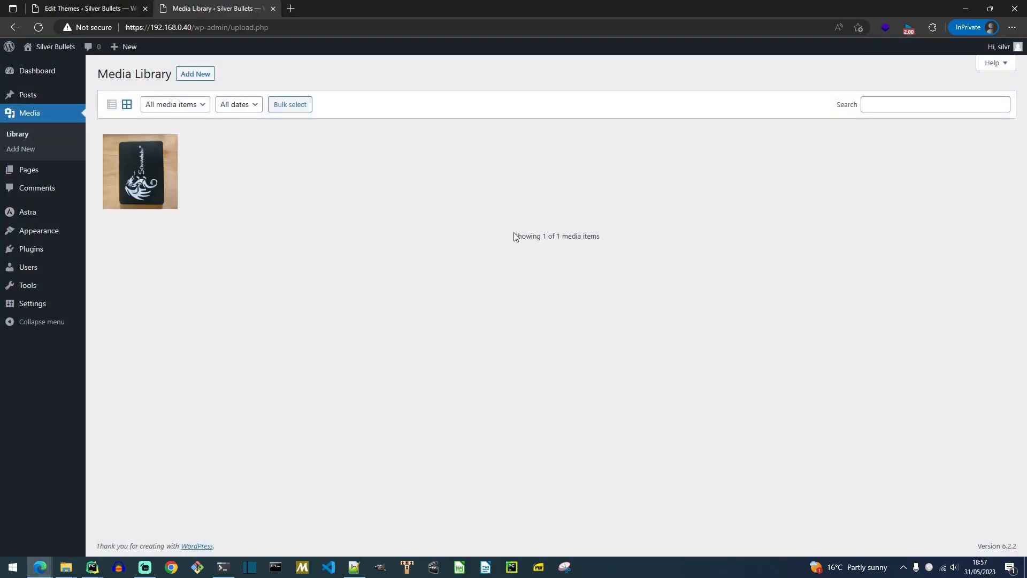
Step: List the 2023/05 uploads folder in the terminal to check which files the new upload created, and return to the Media Library
key(alt+Tab)
key(Up)
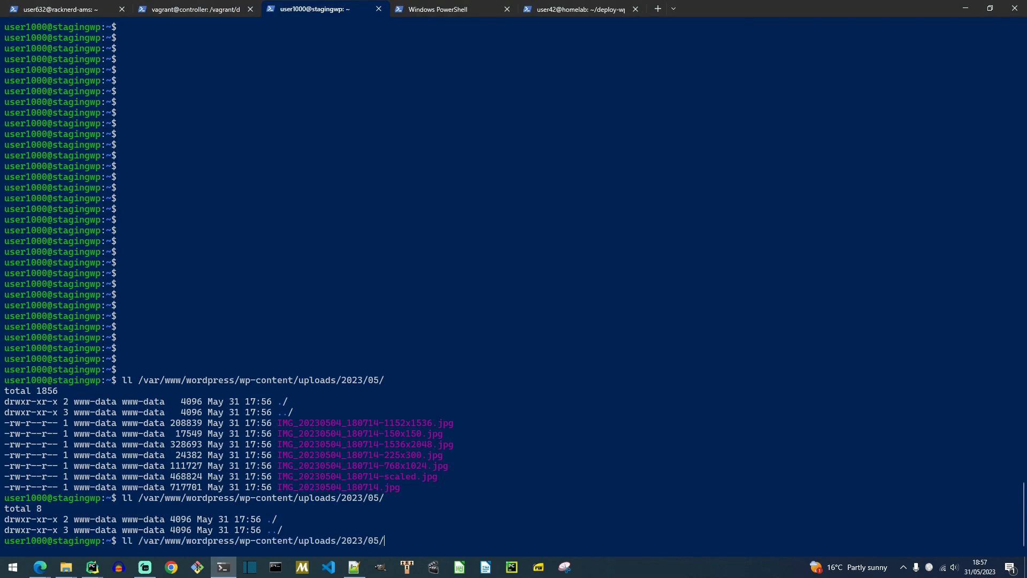
key(Return)
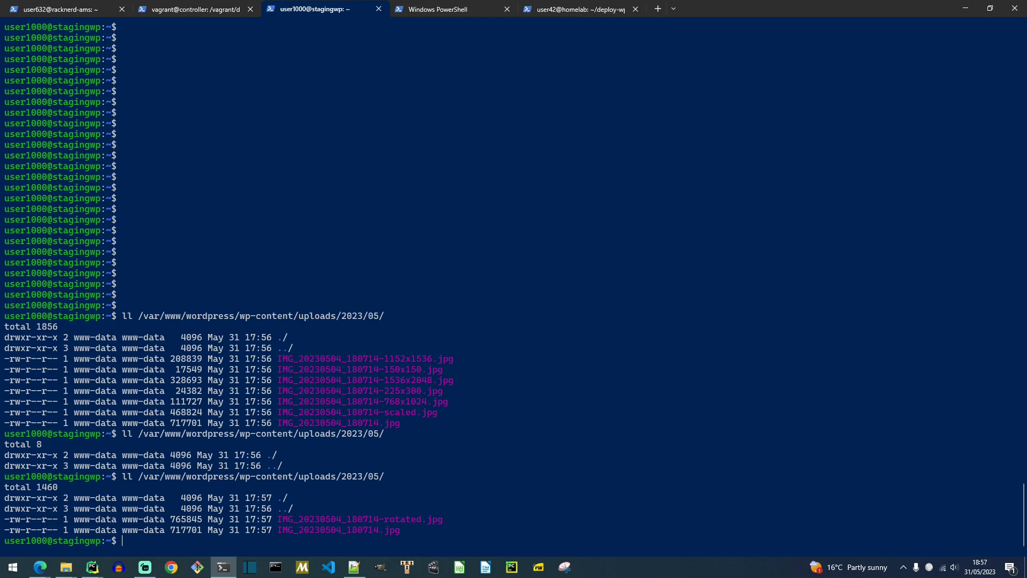
key(alt+Tab)
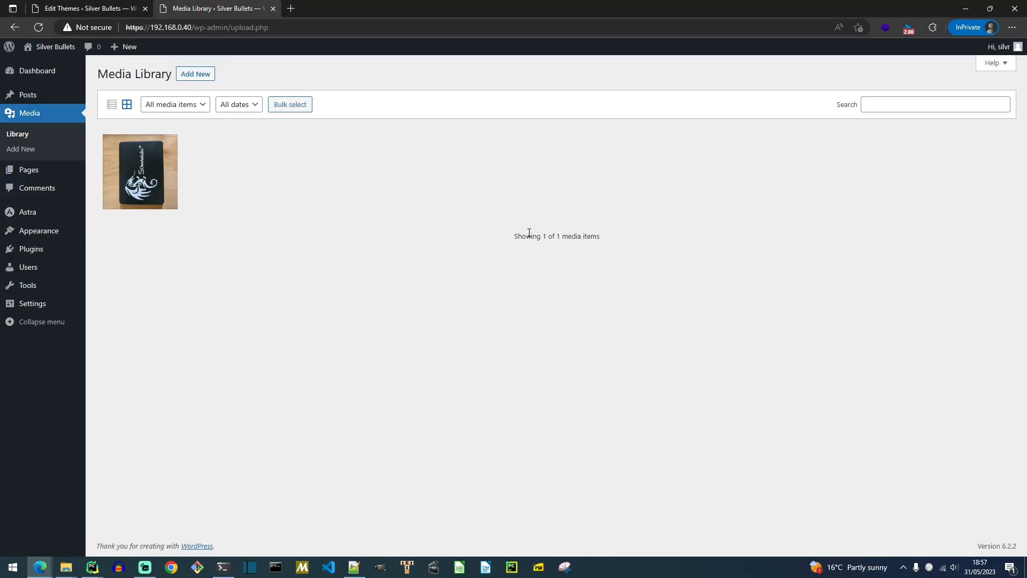
Step: Open IMG_20230504_180714.jpg from Saved Pictures in the photo viewer, rotate it 90° clockwise, close the viewer, and return to the Media Library
key(alt+Tab)
double_click(495, 162)
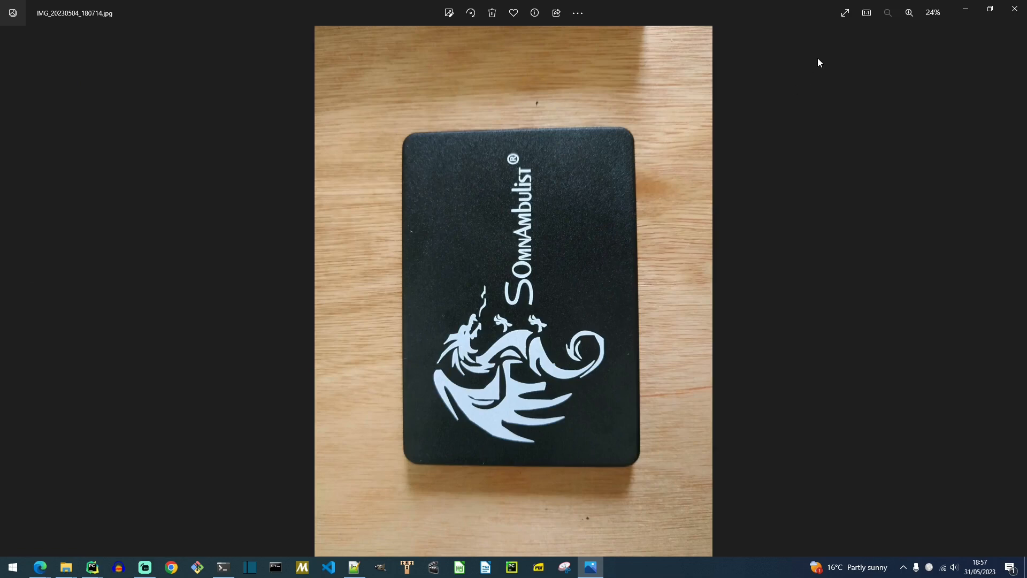
click(471, 13)
click(1011, 10)
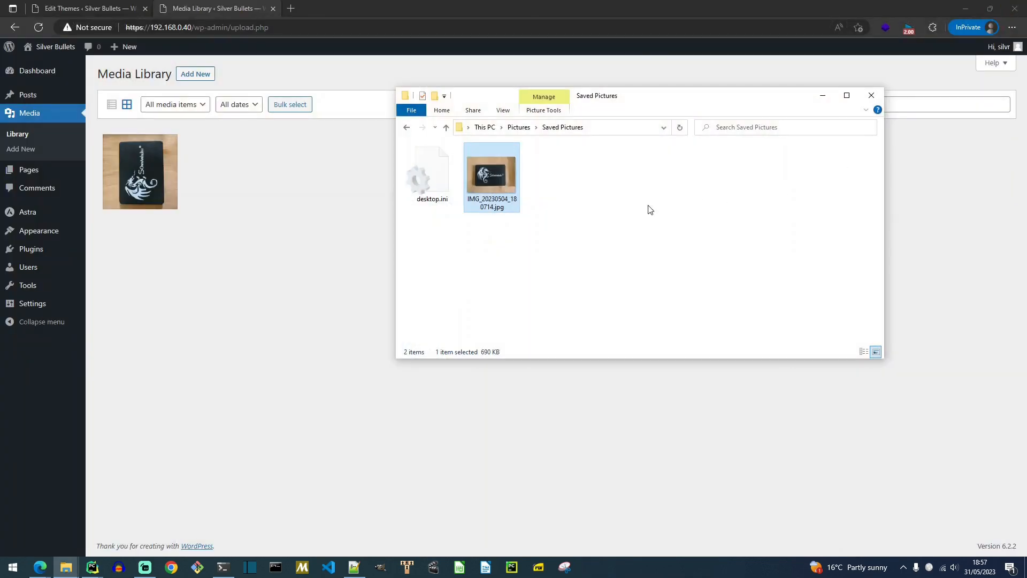
click(306, 277)
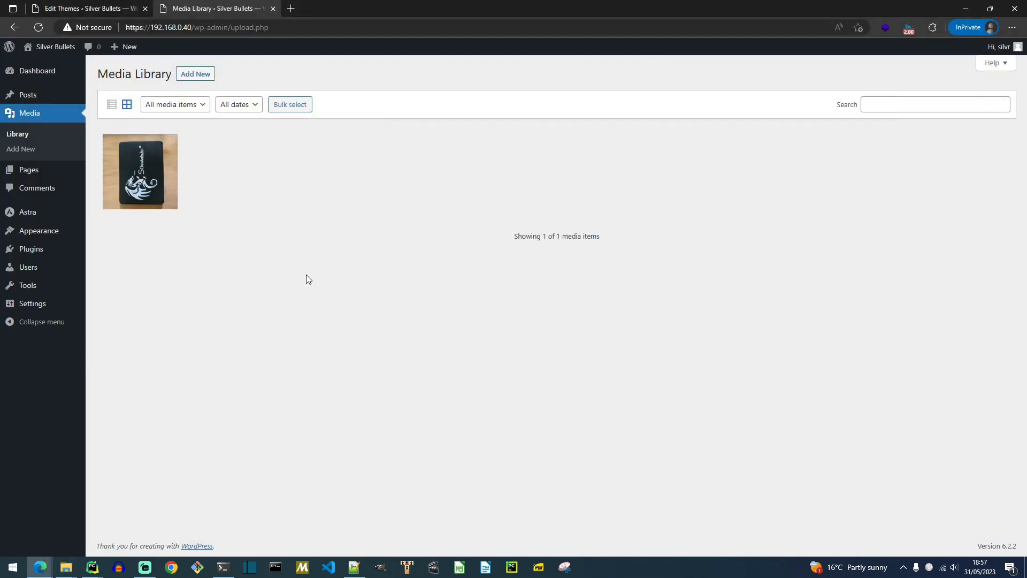
Step: Permanently delete the auto-rotated copy of IMG_20230504_180714 from the Media Library
click(164, 189)
click(874, 390)
click(565, 104)
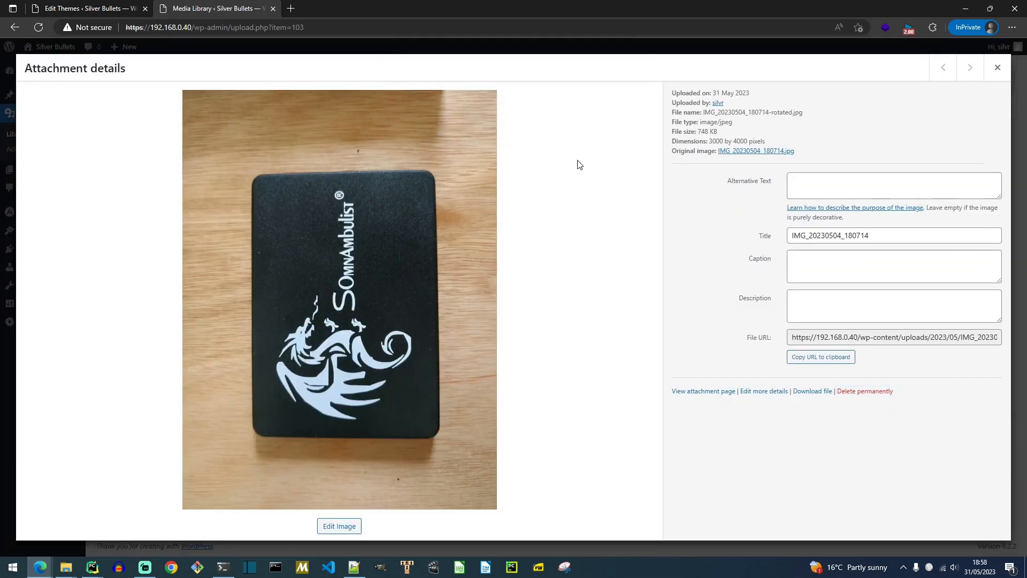
Step: List the 2023/05 uploads folder in the terminal to check that the image files were deleted, and return to the Media Library
key(alt+Tab)
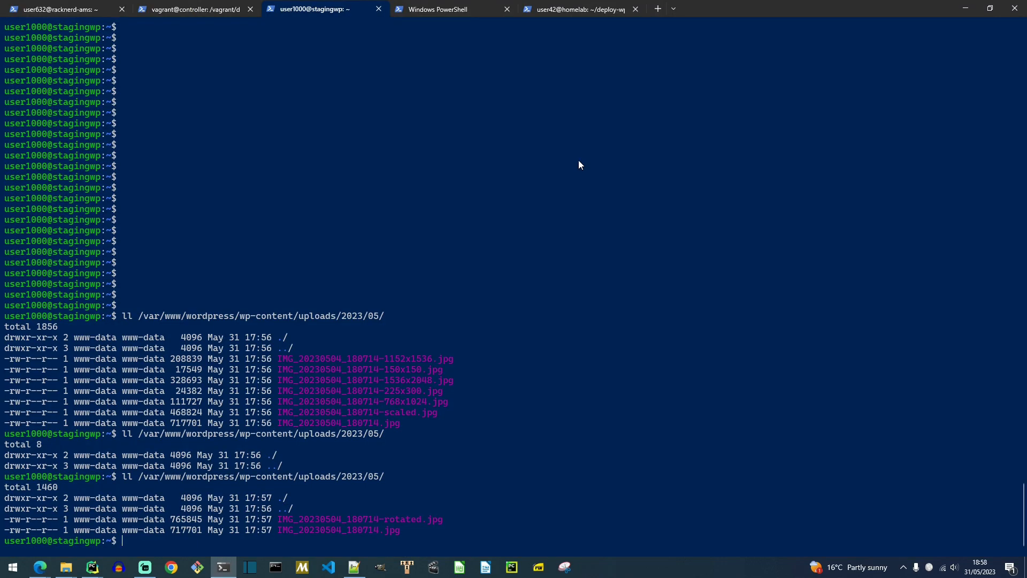
key(Up)
key(Return)
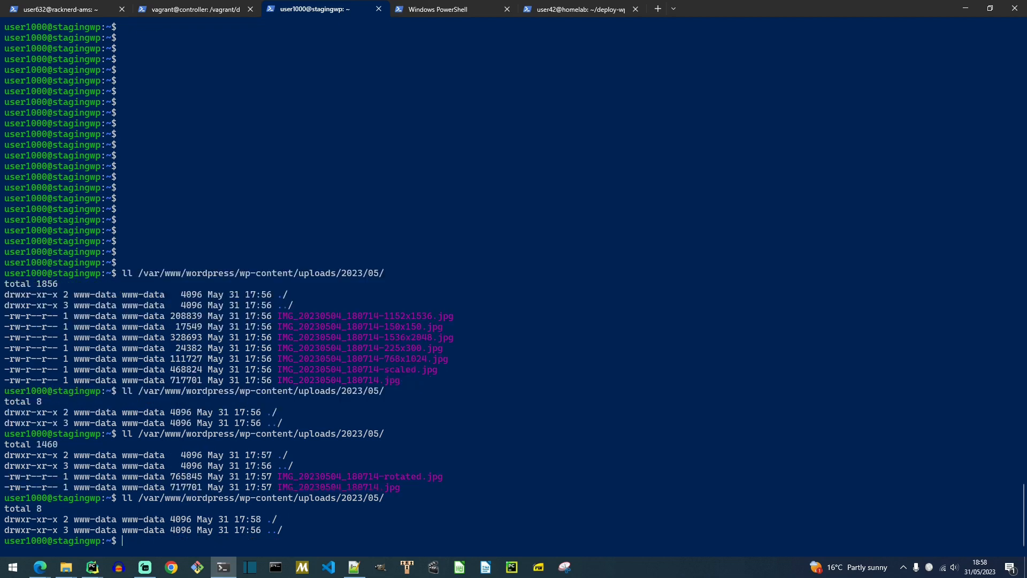
key(alt+Tab)
Step: Upload IMG_20230504_180714.jpg from Saved Pictures to the Media Library again, and list the 2023/05 uploads folder in the terminal
drag(490, 177, 193, 185)
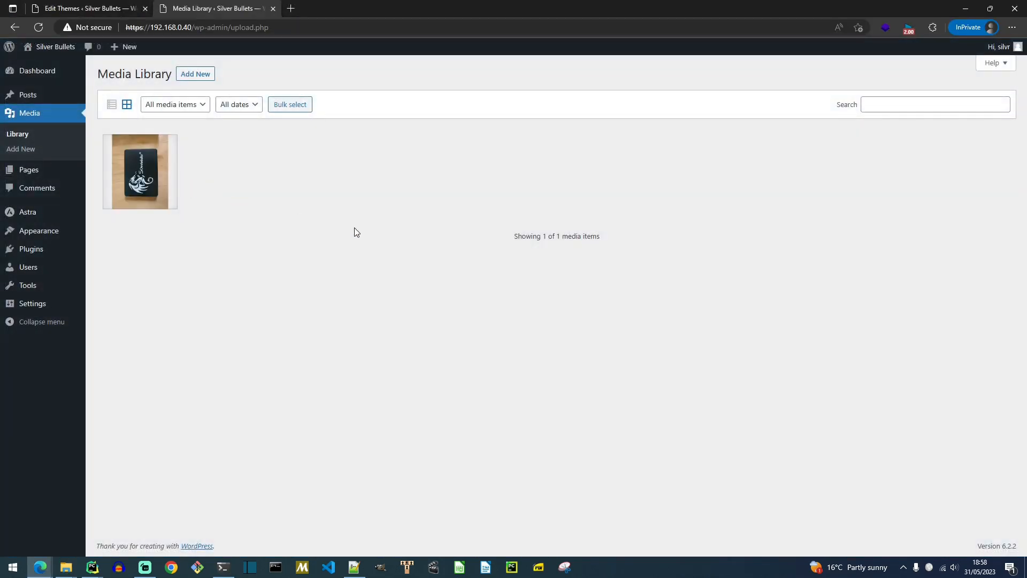
key(alt+Tab)
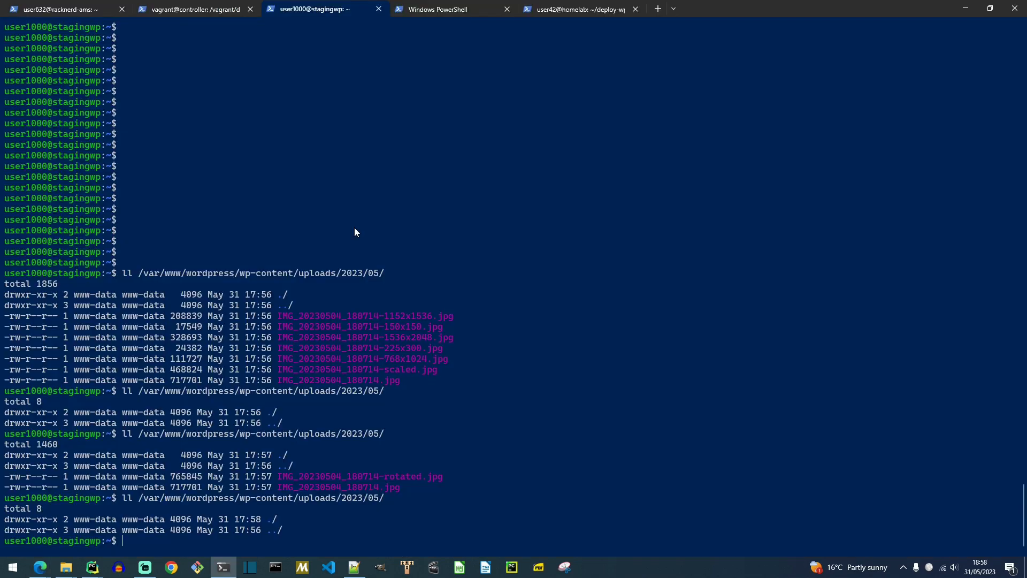
key(Up)
key(Return)
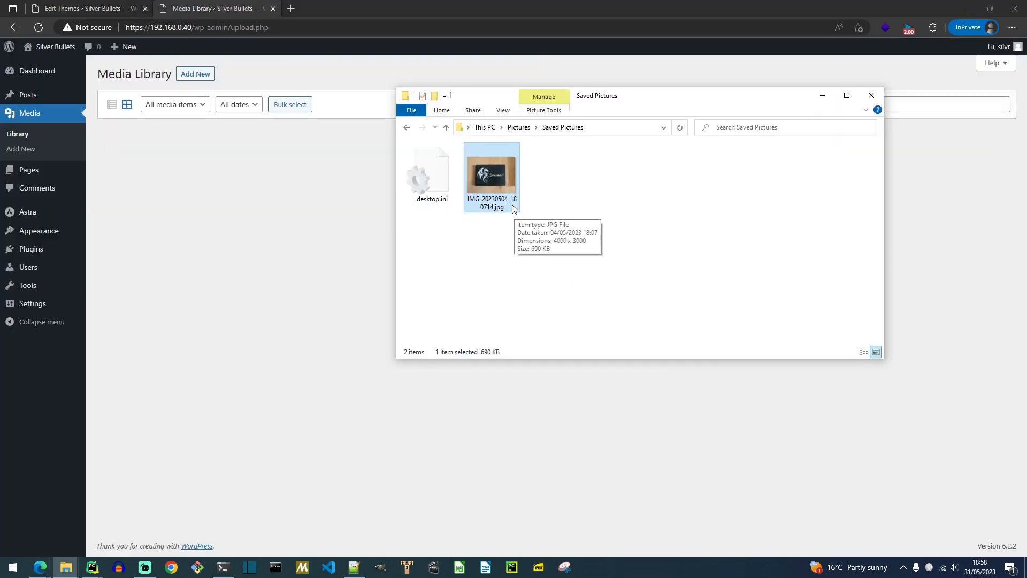
Step: Duplicate IMG_20230504_180714.jpg in the Saved Pictures folder and rename the copy as somnambulist.jpg
key(ctrl+c)
key(ctrl+v)
key(F2)
text(somna)
text(mbulist)
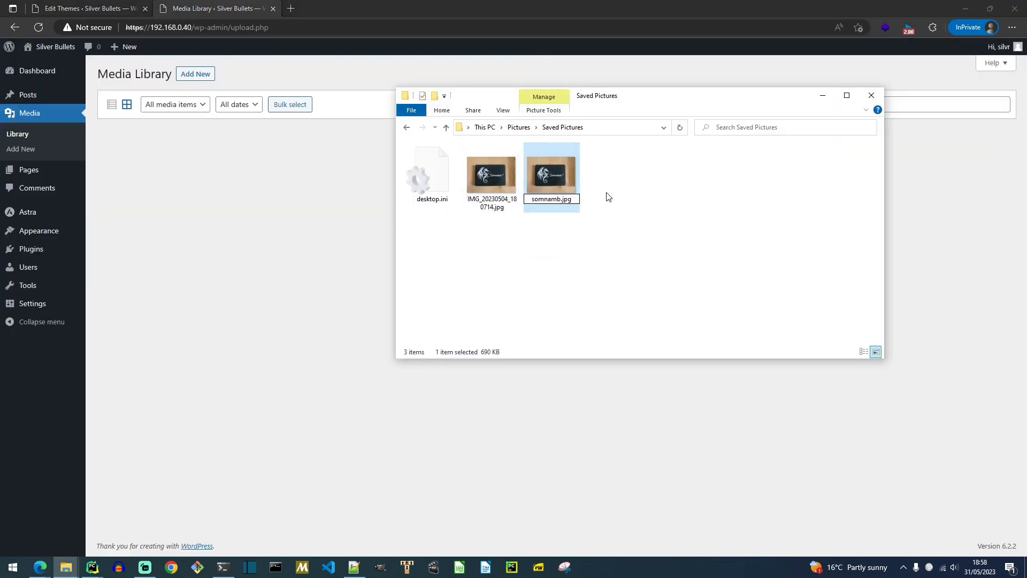
key(Return)
Step: Upload somnambulist.jpg to the Media Library, list the 2023/05 uploads folder in the terminal, and return to the browser
drag(559, 174, 184, 166)
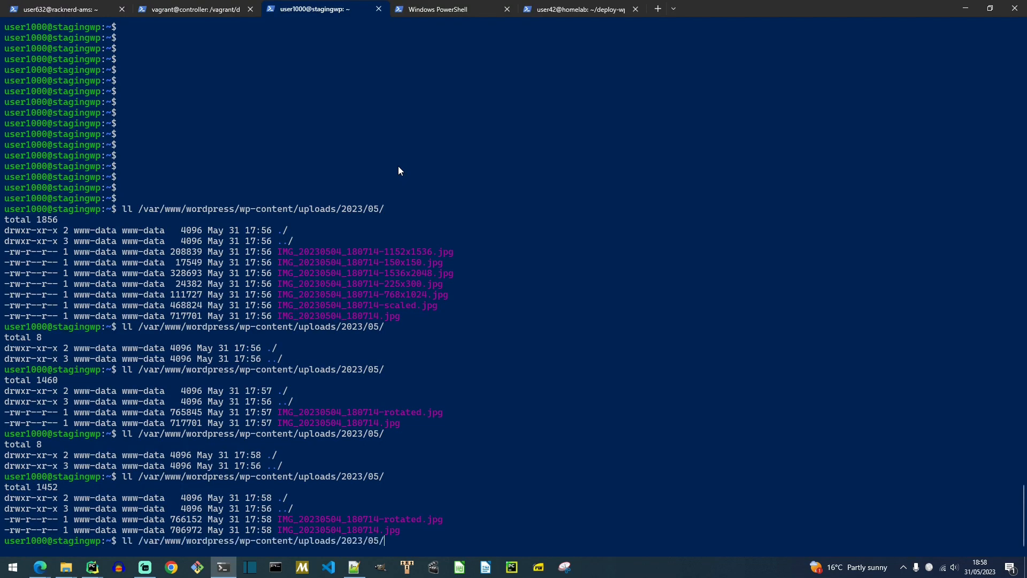
key(Return)
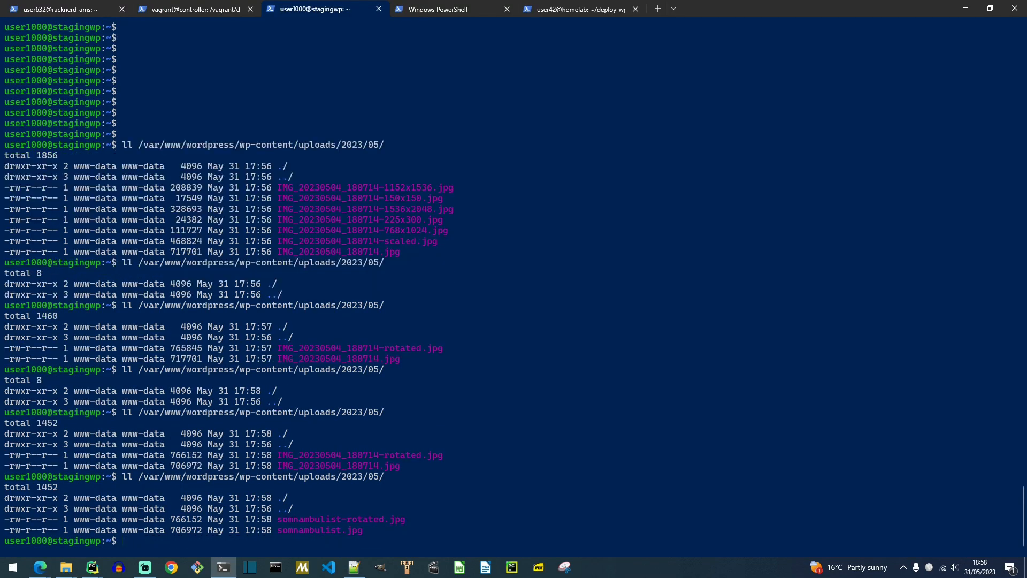
key(alt+Tab)
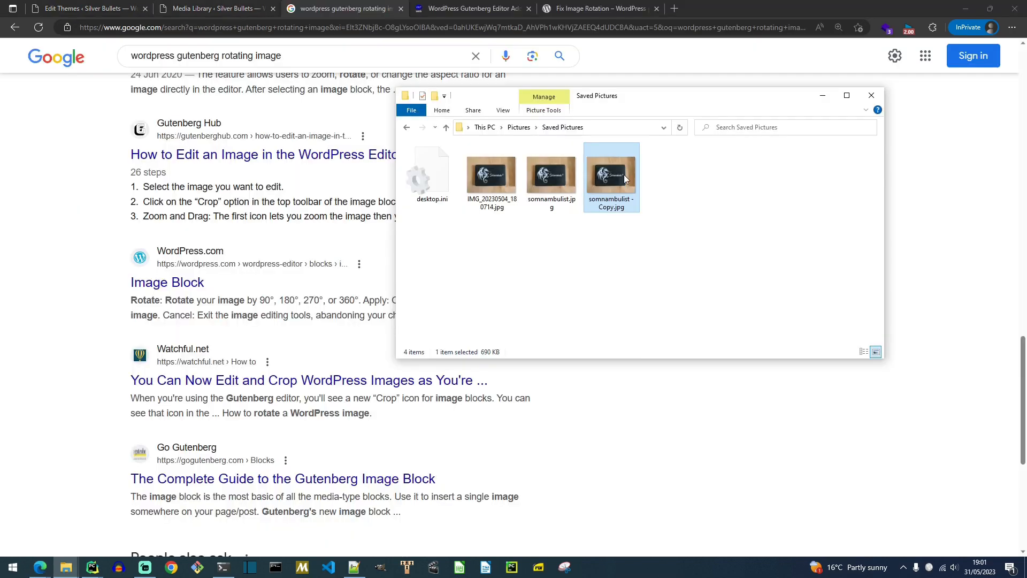
Step: Open somnambulist.jpg for editing in Photos, crop it closely around the black drive, and save the result as a copy
right_click(624, 175)
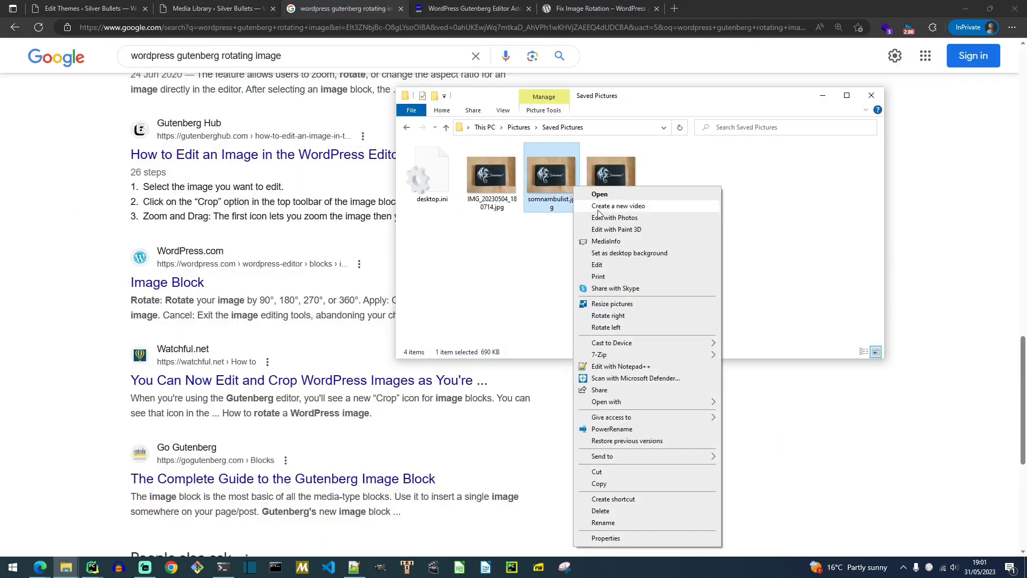
click(668, 206)
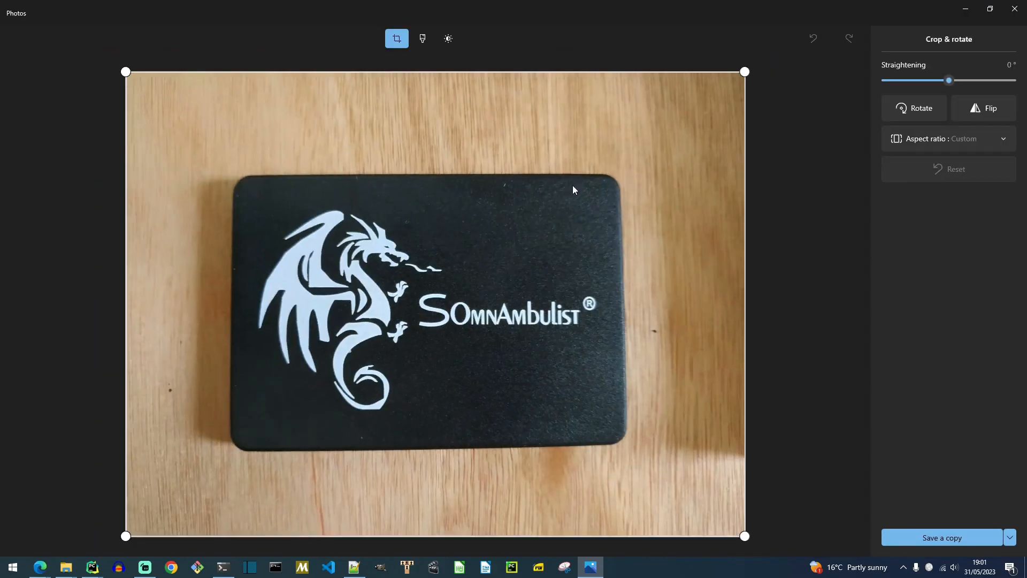
drag(124, 71, 225, 175)
drag(767, 536, 615, 426)
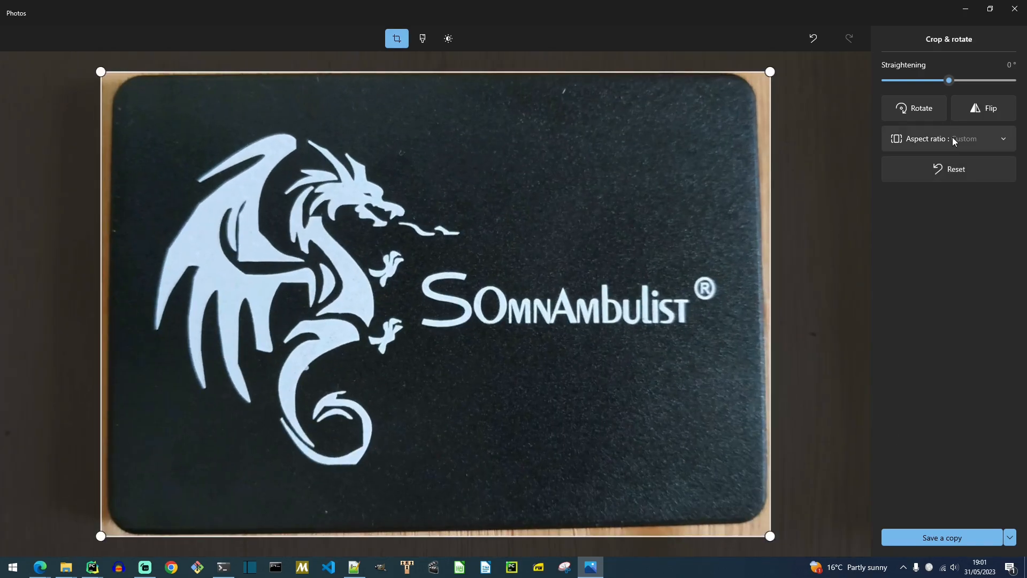
click(967, 535)
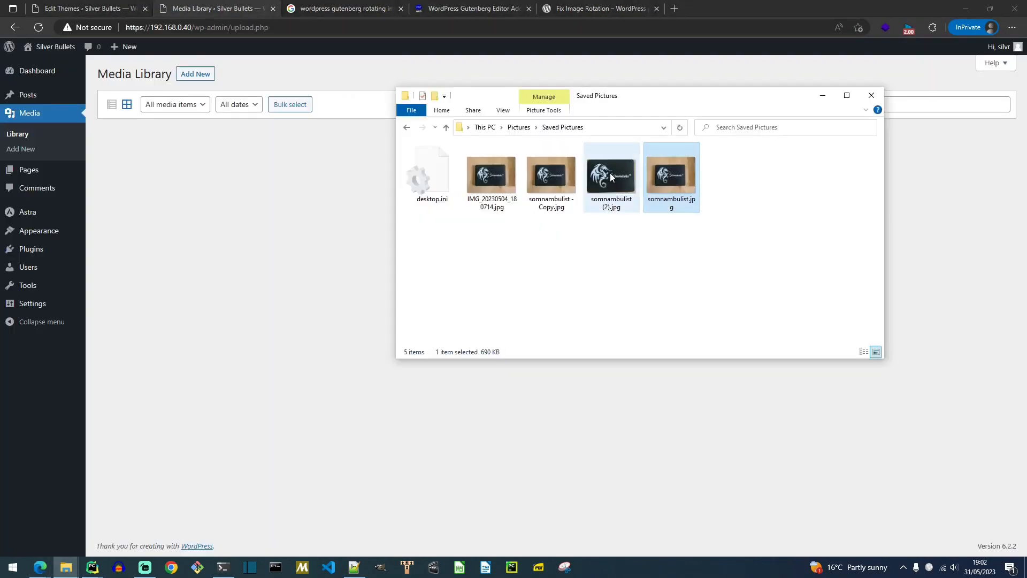
Step: Upload the cropped somnambulist (2).jpg to the Media Library, list the 2023/05 uploads folder in the terminal, and return to the Media Library
drag(610, 172, 185, 198)
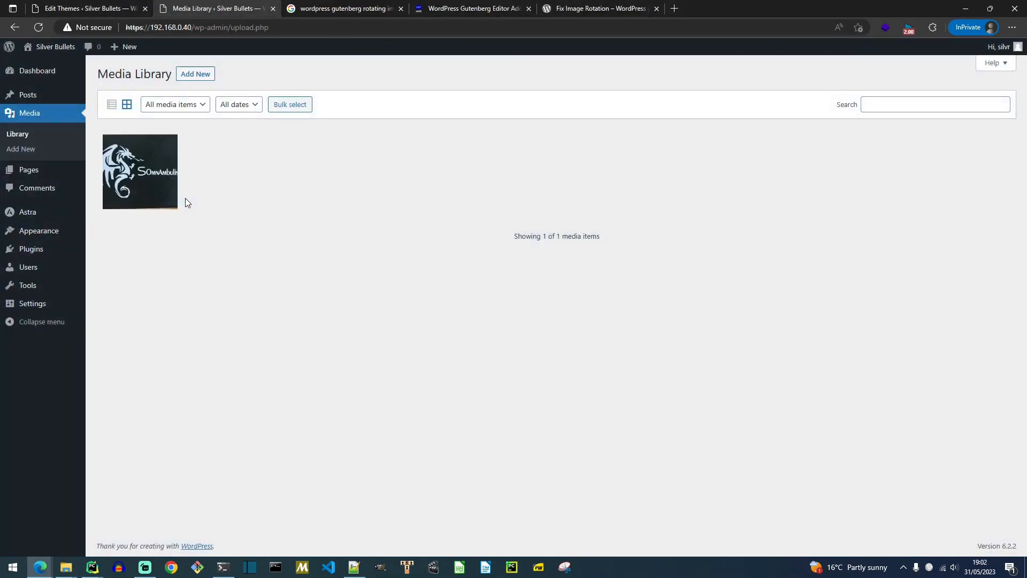
key(alt+Tab)
key(Up)
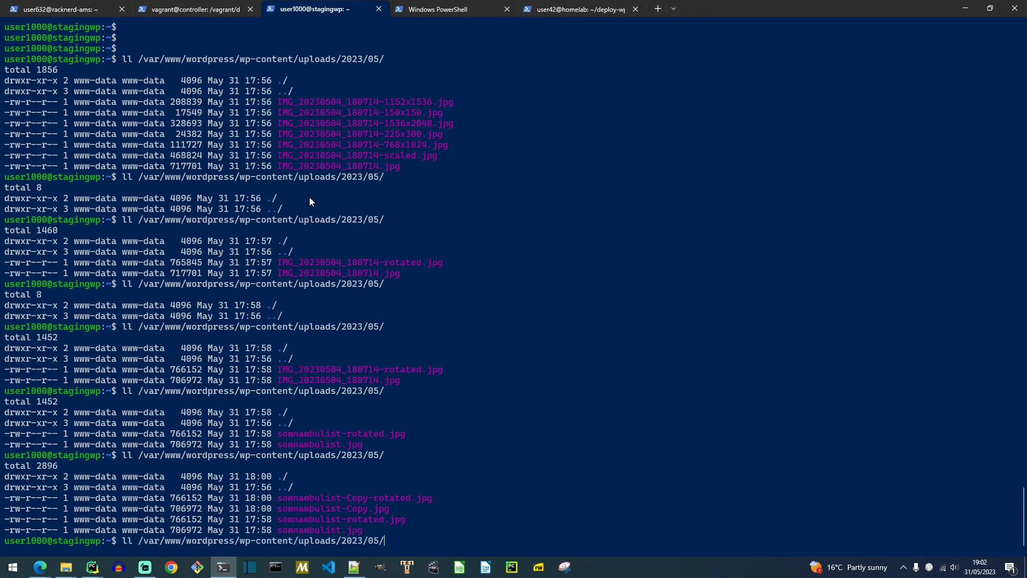
key(Return)
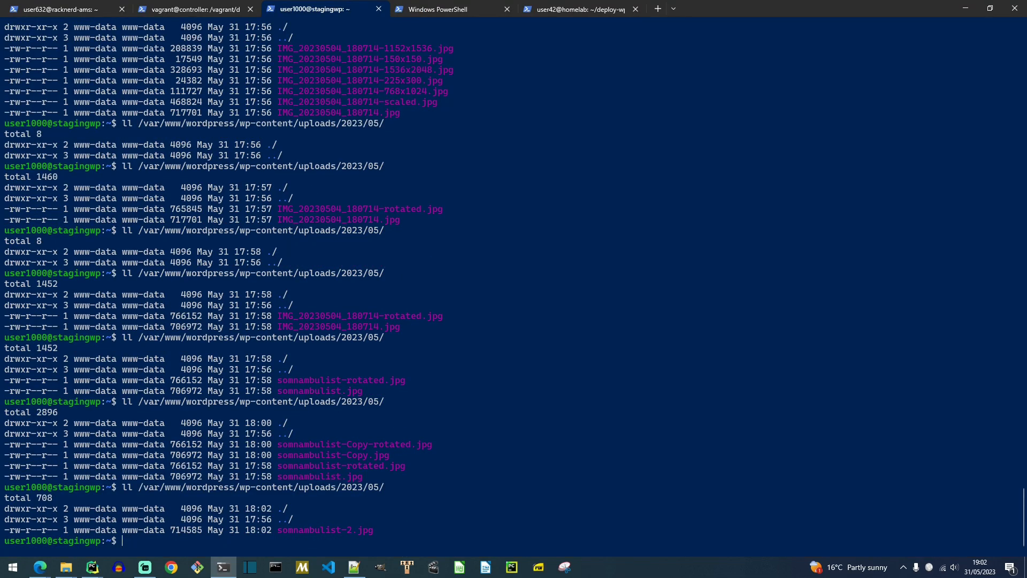
key(alt+Tab)
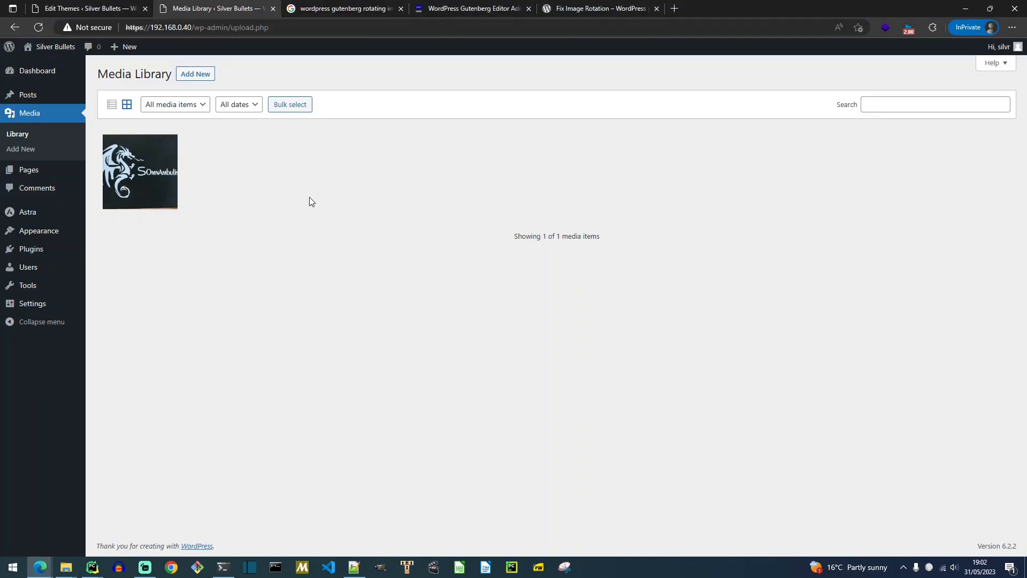